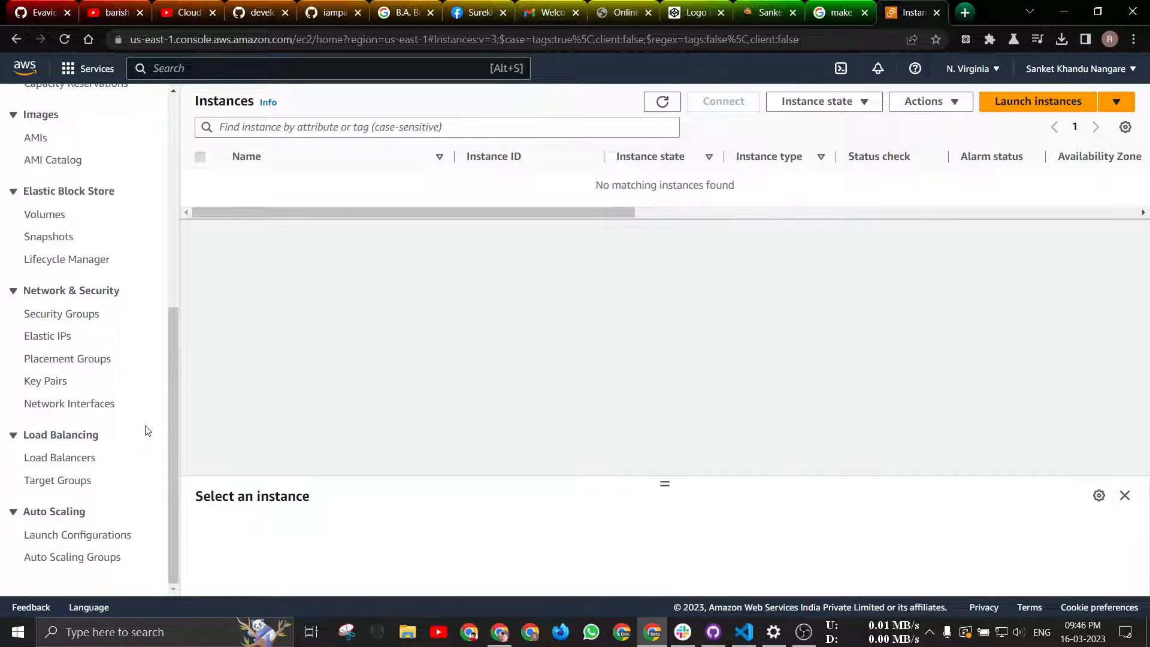
- Open Paint and draw two rectangles side by side near the top of the canvas with the Pencil
left_click(2, 641)
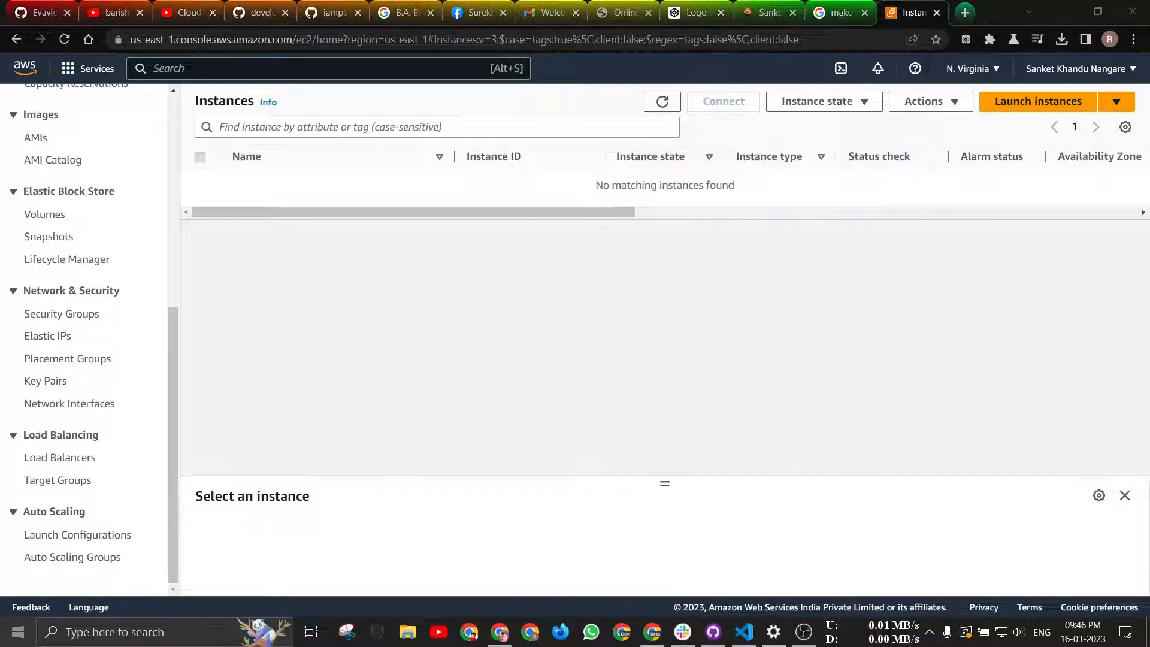
type("p")
key("Return")
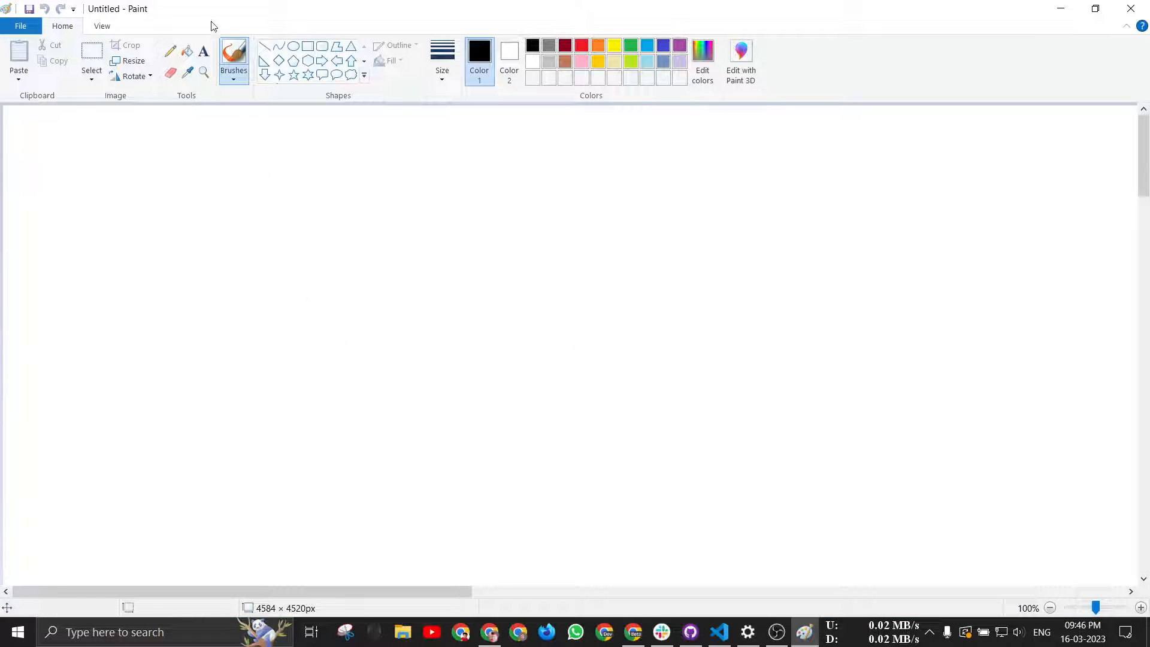
left_click(170, 51)
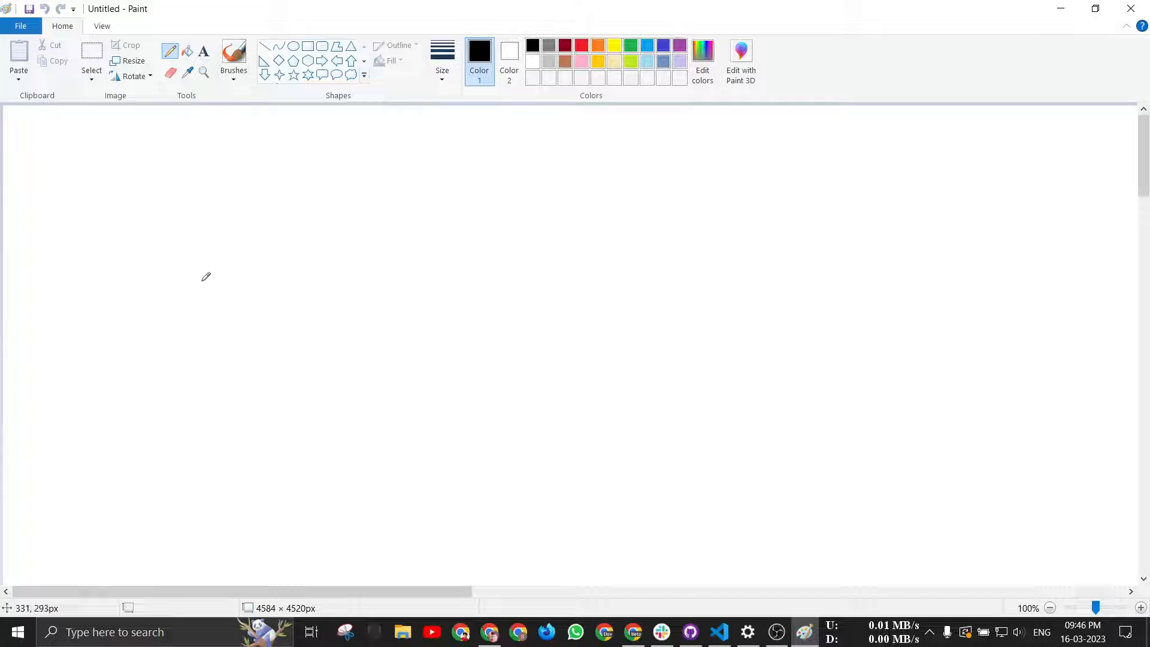
mouse_move(170, 212)
left_mouse_down()
mouse_move(226, 203)
mouse_move(236, 246)
mouse_move(178, 250)
mouse_move(170, 212)
left_mouse_up()
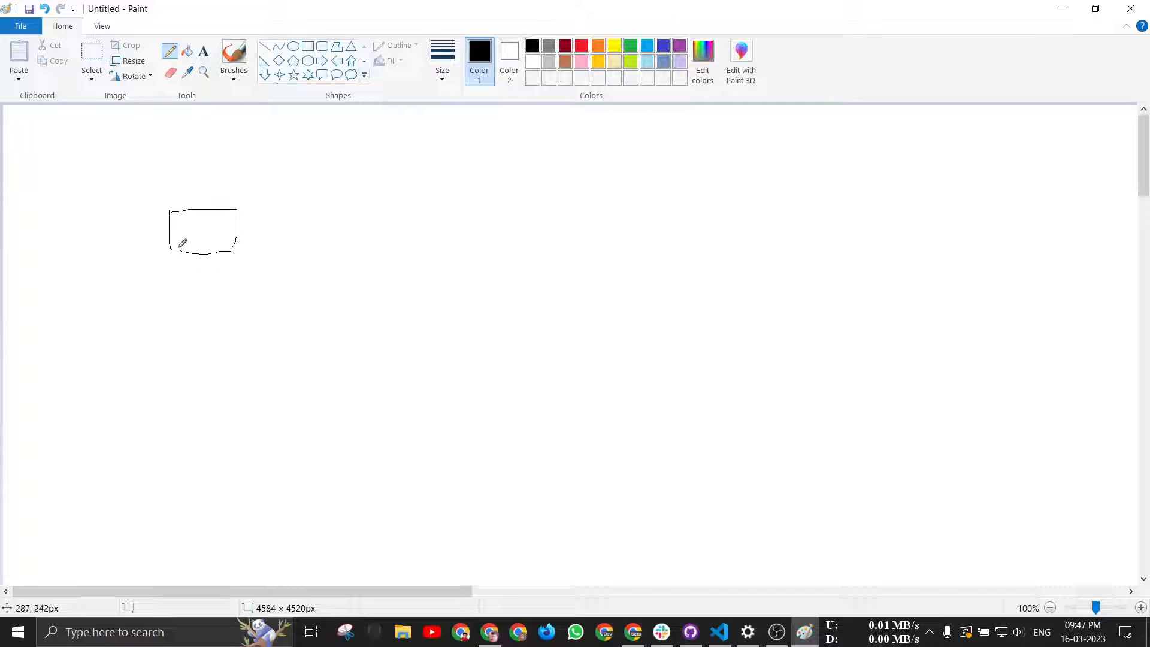
mouse_move(590, 206)
left_mouse_down()
mouse_move(642, 200)
mouse_move(654, 237)
mouse_move(589, 250)
mouse_move(580, 205)
left_mouse_up()
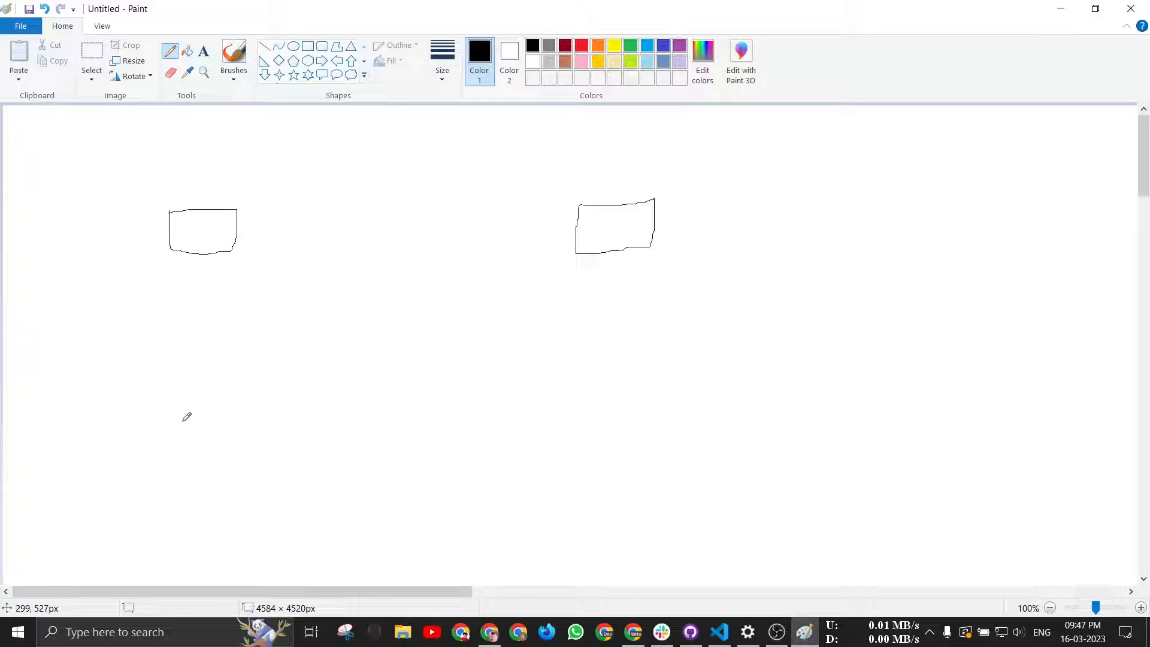
- Draw arrows from a shared point below to each of the two rectangles, and mark the first rectangle with a 1
mouse_move(183, 421)
left_mouse_down()
mouse_move(202, 251)
mouse_move(192, 258)
mouse_move(212, 281)
left_mouse_up()
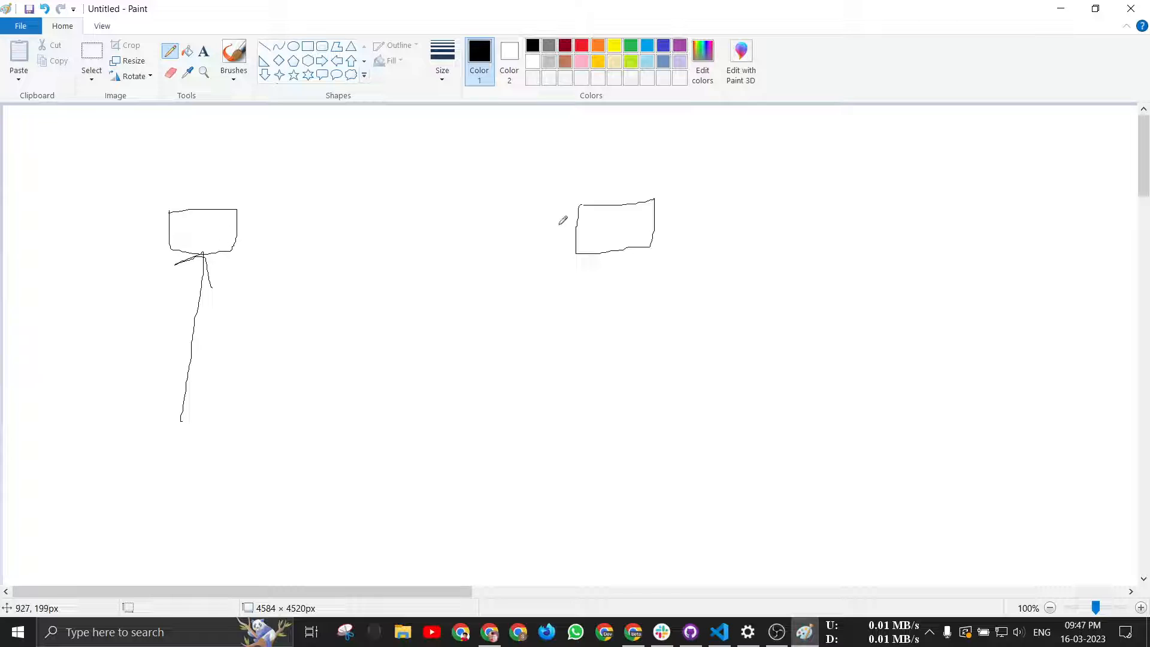
mouse_move(182, 422)
left_mouse_down()
mouse_move(303, 387)
mouse_move(575, 226)
mouse_move(569, 245)
left_mouse_up()
left_click_drag(205, 219, 204, 239)
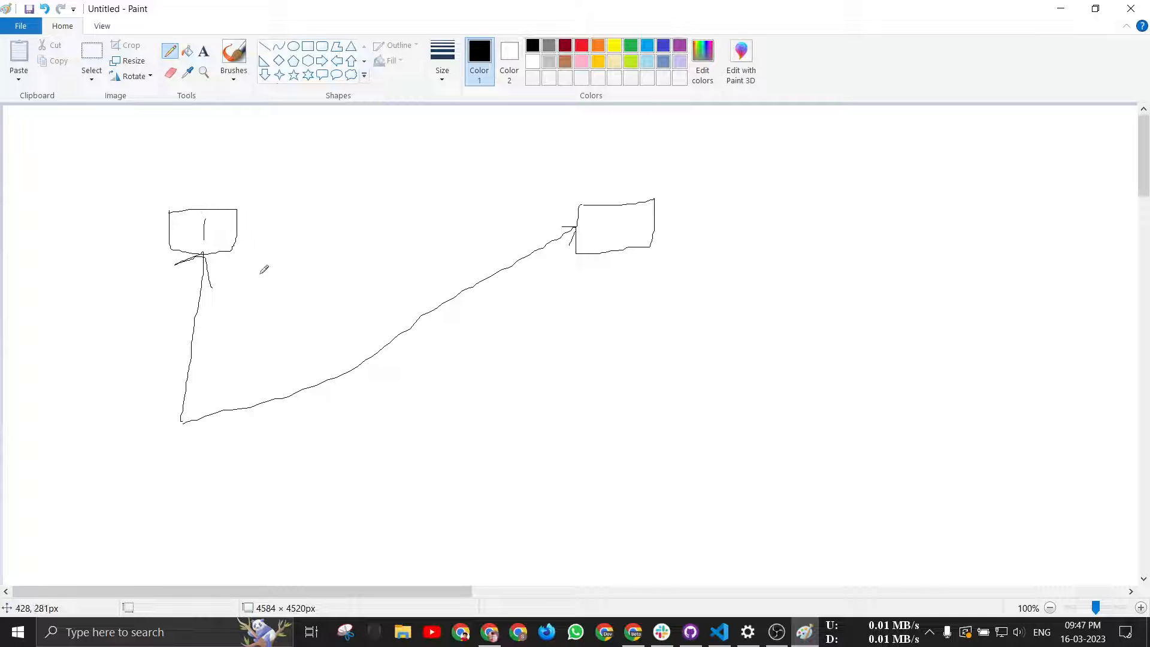
- On blank canvas below the first diagram, draw two boxes with a third box centred beneath them and crossed by a line
scroll(430, 433, "down", 2)
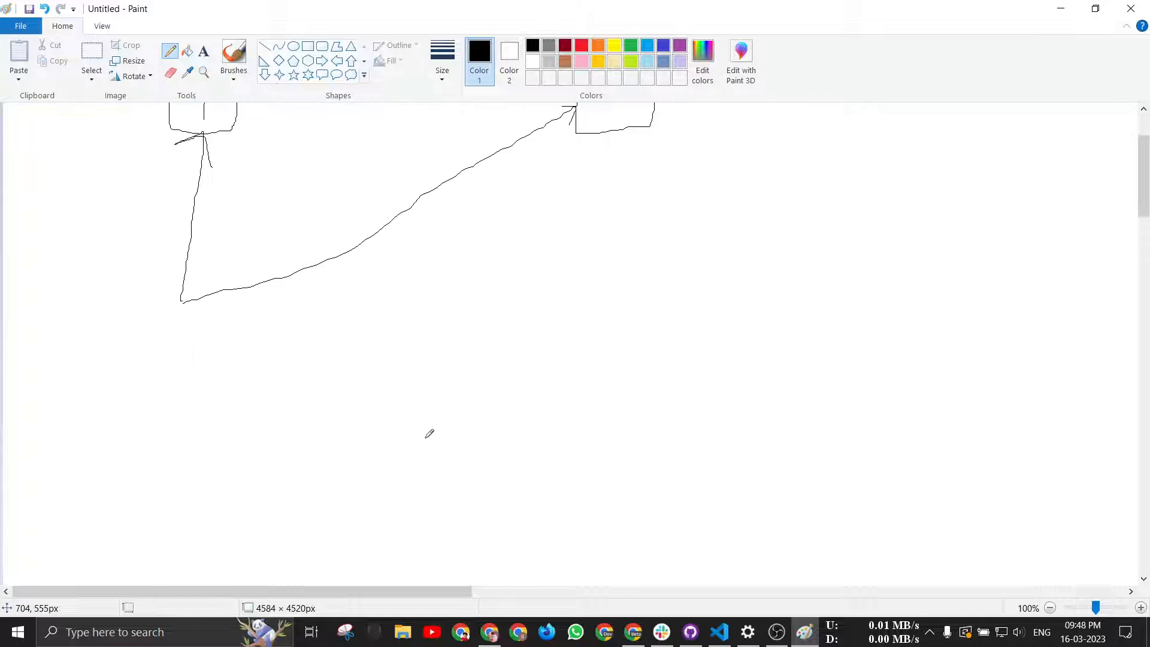
scroll(429, 434, "down", 6)
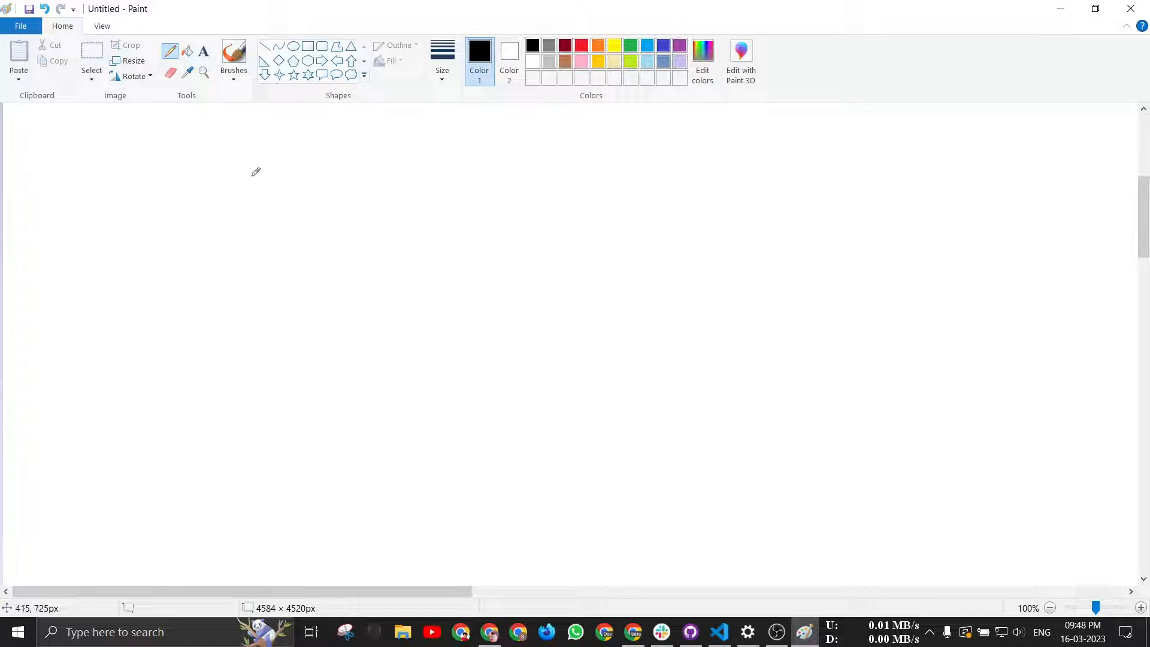
mouse_move(188, 172)
left_mouse_down()
mouse_move(210, 170)
mouse_move(256, 199)
mouse_move(207, 216)
mouse_move(189, 173)
left_mouse_up()
mouse_move(596, 165)
left_mouse_down()
mouse_move(647, 165)
mouse_move(646, 207)
mouse_move(598, 199)
mouse_move(601, 167)
left_mouse_up()
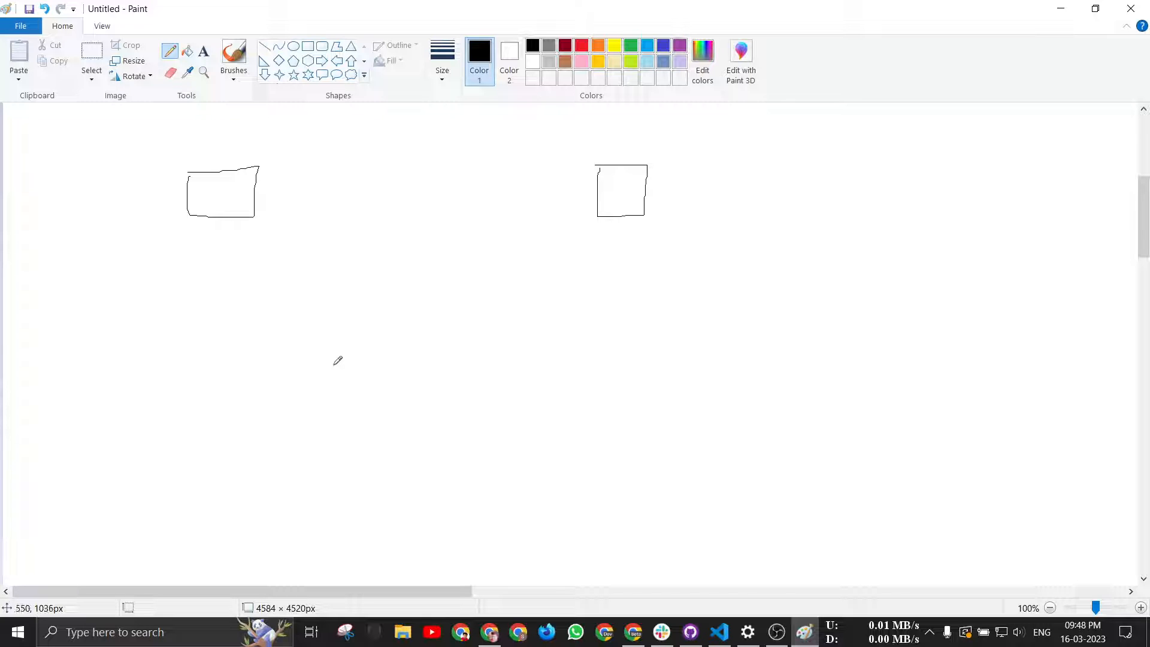
mouse_move(370, 322)
left_mouse_down()
mouse_move(436, 328)
mouse_move(406, 380)
mouse_move(376, 324)
mouse_move(445, 346)
mouse_move(513, 336)
left_mouse_up()
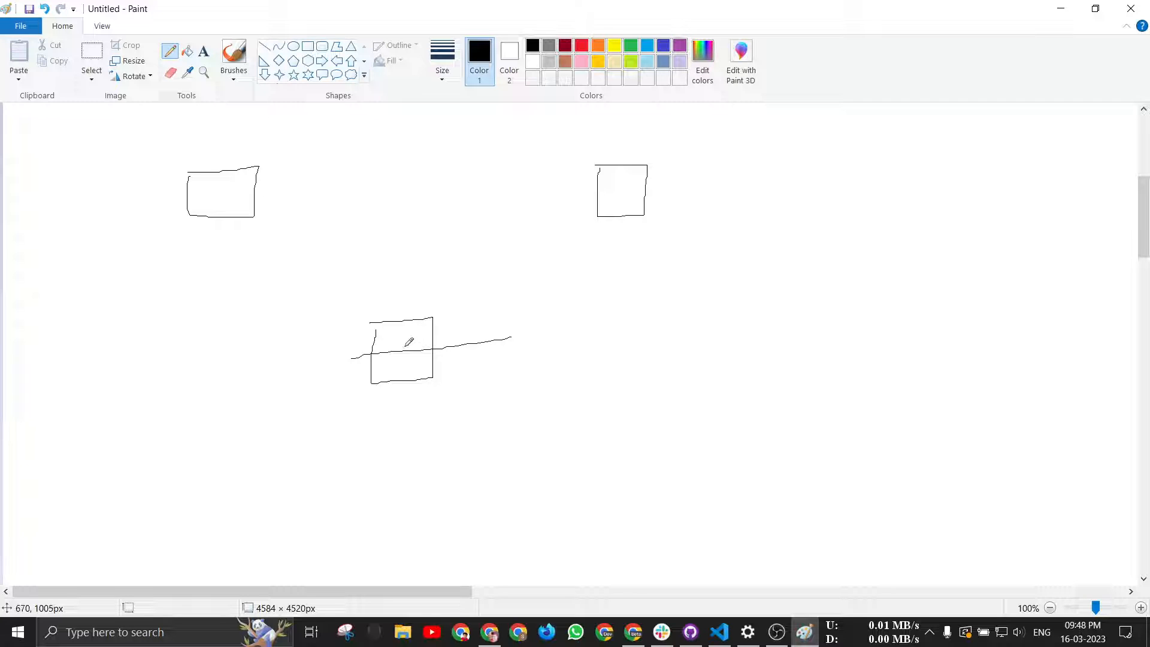
- Draw an arrow entering the middle box from below and connect that box by lines to both upper boxes
mouse_move(399, 456)
left_mouse_down()
mouse_move(405, 375)
mouse_move(397, 384)
mouse_move(414, 392)
left_mouse_up()
mouse_move(405, 348)
left_mouse_down()
mouse_move(258, 254)
mouse_move(204, 196)
left_mouse_up()
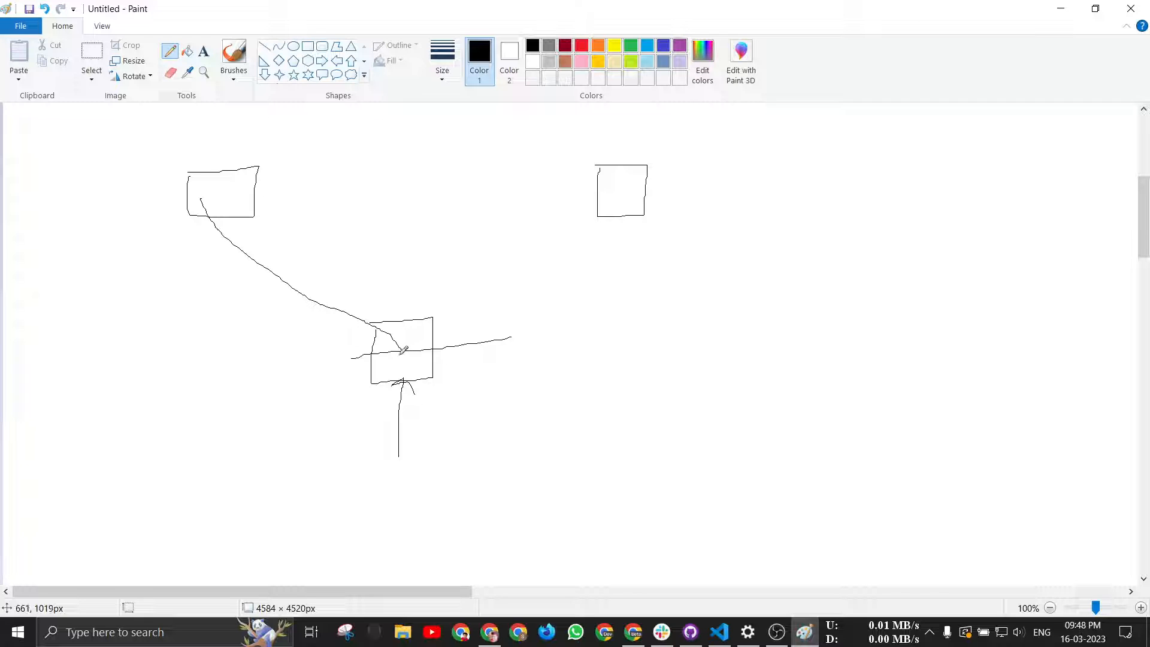
left_click_drag(401, 352, 581, 197)
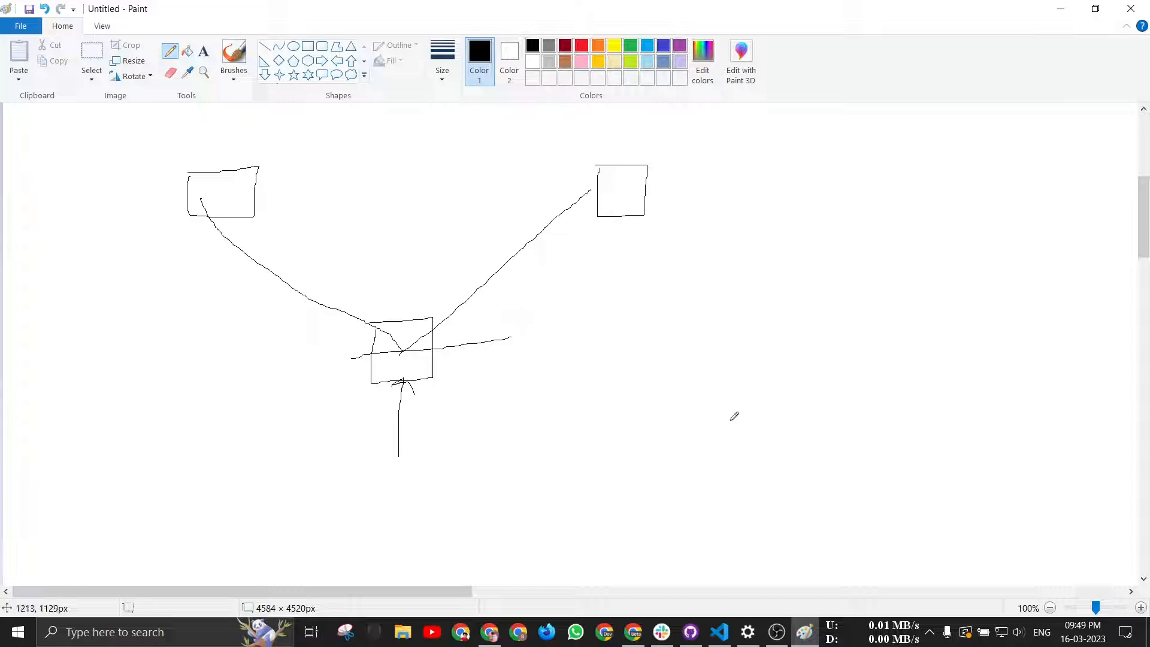
- Switch back to the EC2 console in the browser and review the navigation entries from Instances to Load Balancing and Auto Scaling
left_click(1061, 9)
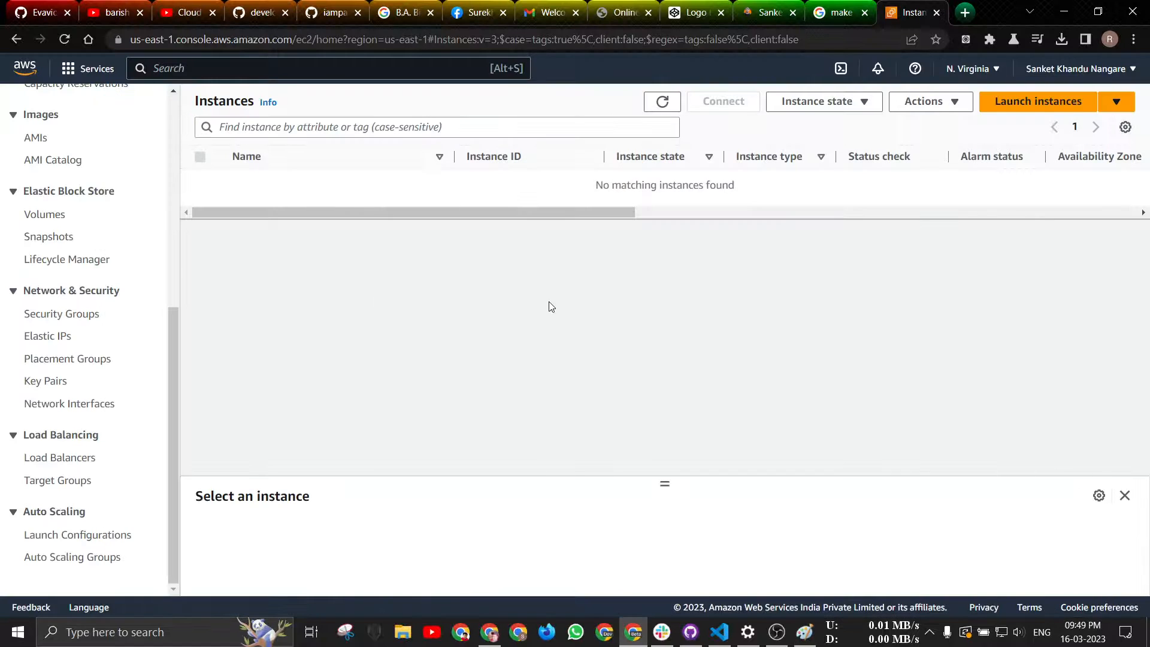
scroll(120, 348, "up", 6)
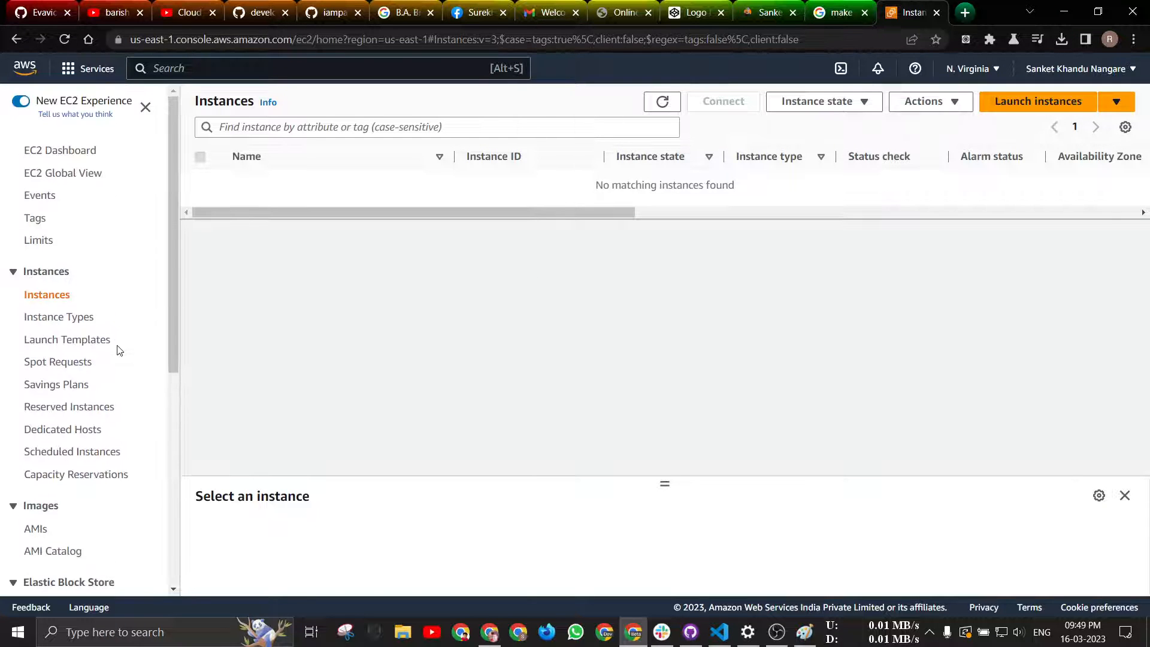
scroll(129, 354, "down", 5)
scroll(129, 350, "down", 2)
scroll(123, 342, "up", 6)
scroll(149, 465, "down", 6)
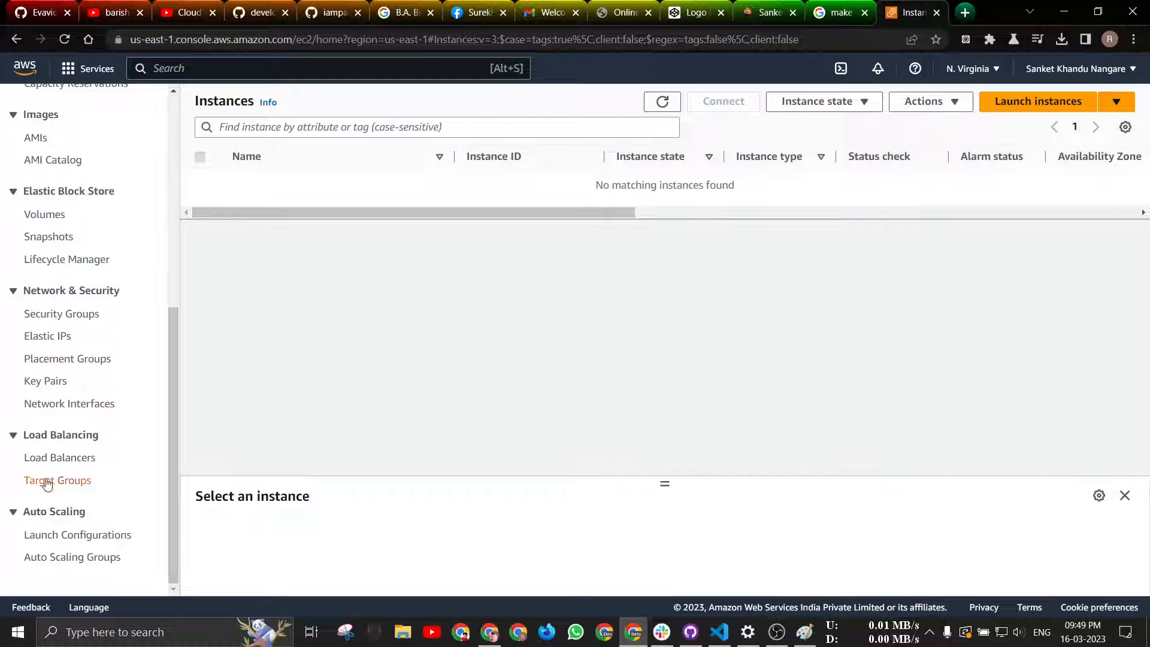
scroll(124, 356, "up", 10)
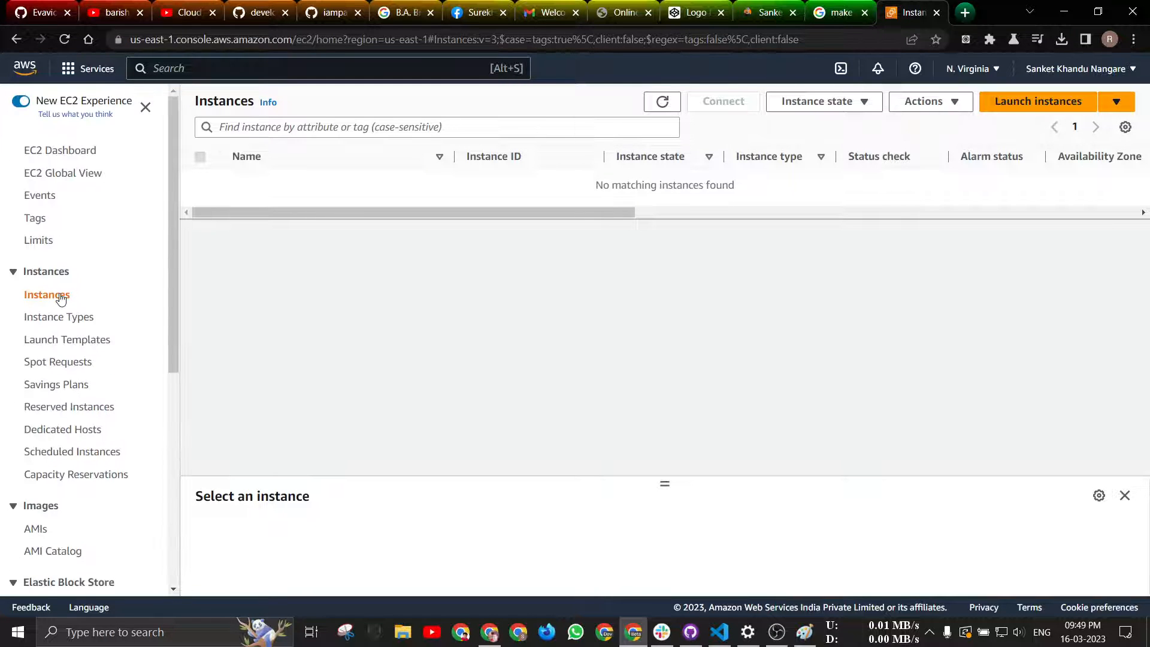
left_click(58, 295)
scroll(146, 324, "down", 7)
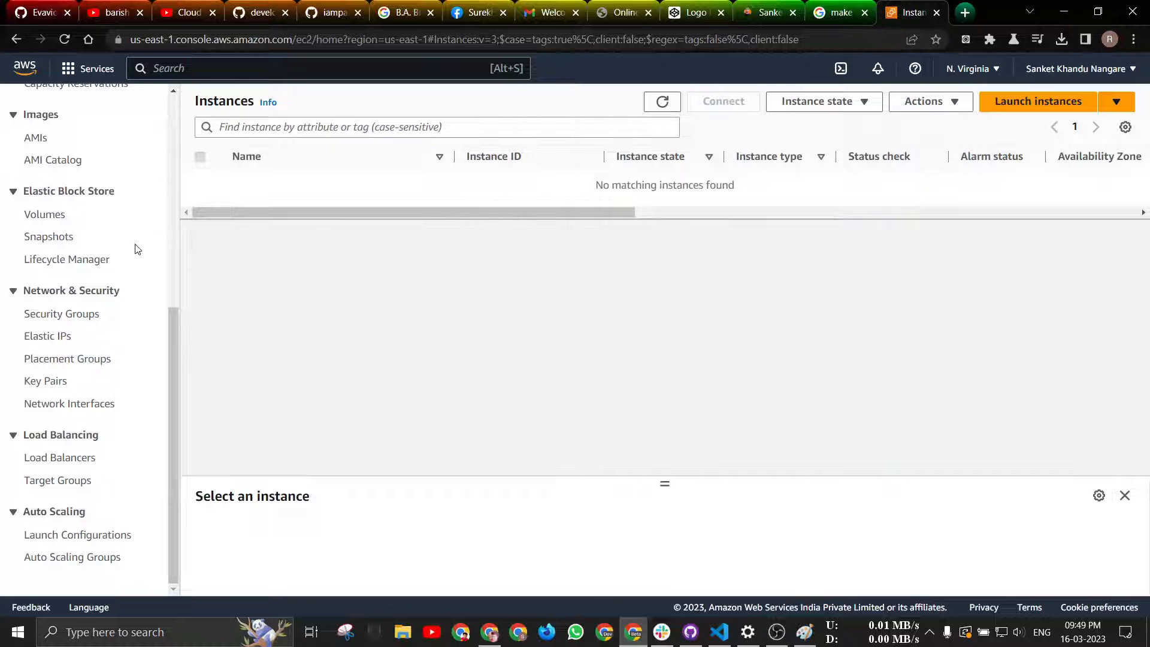
scroll(137, 249, "up", 6)
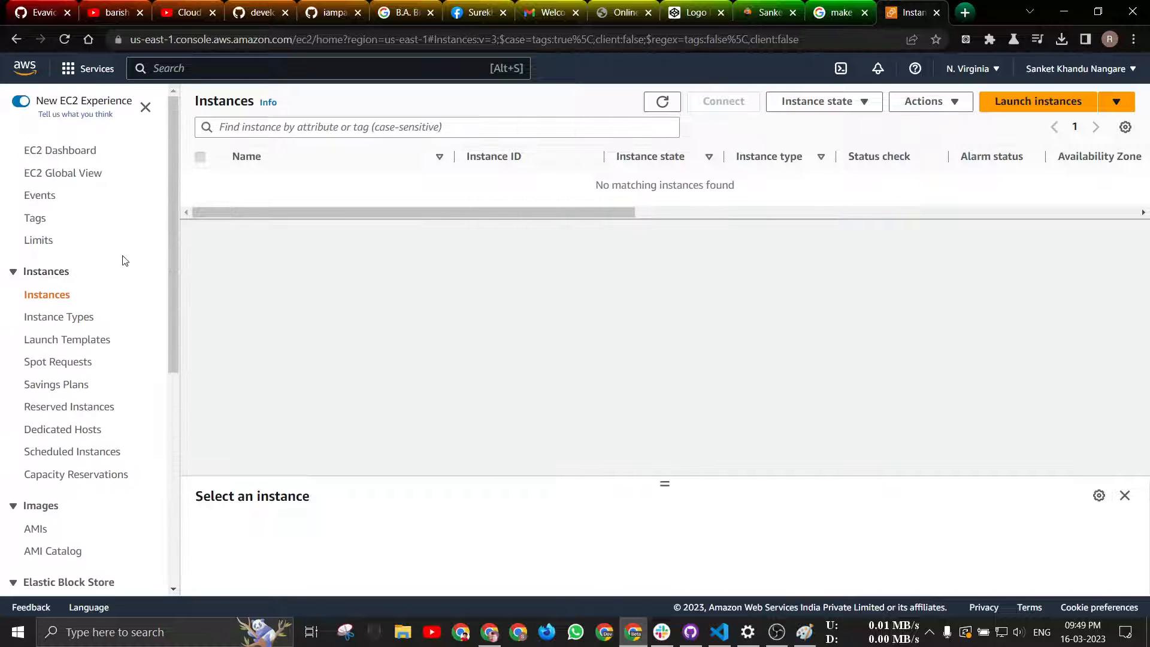
- Start launching a new EC2 instance and name it demo
left_click(1029, 103)
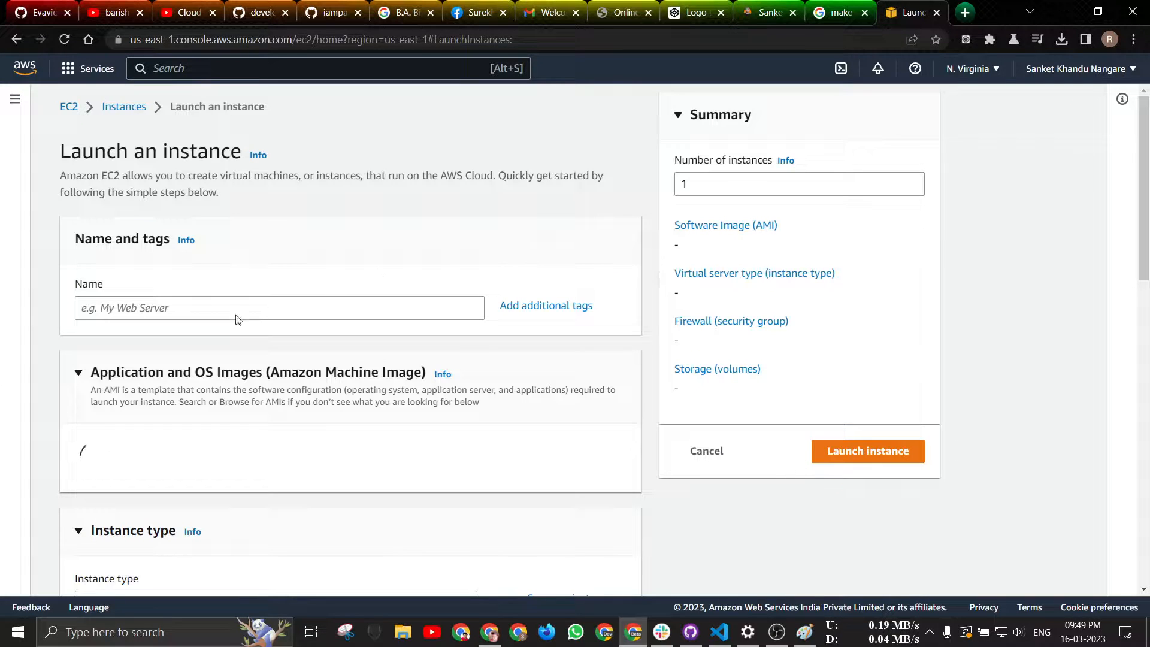
left_click(185, 311)
type("d")
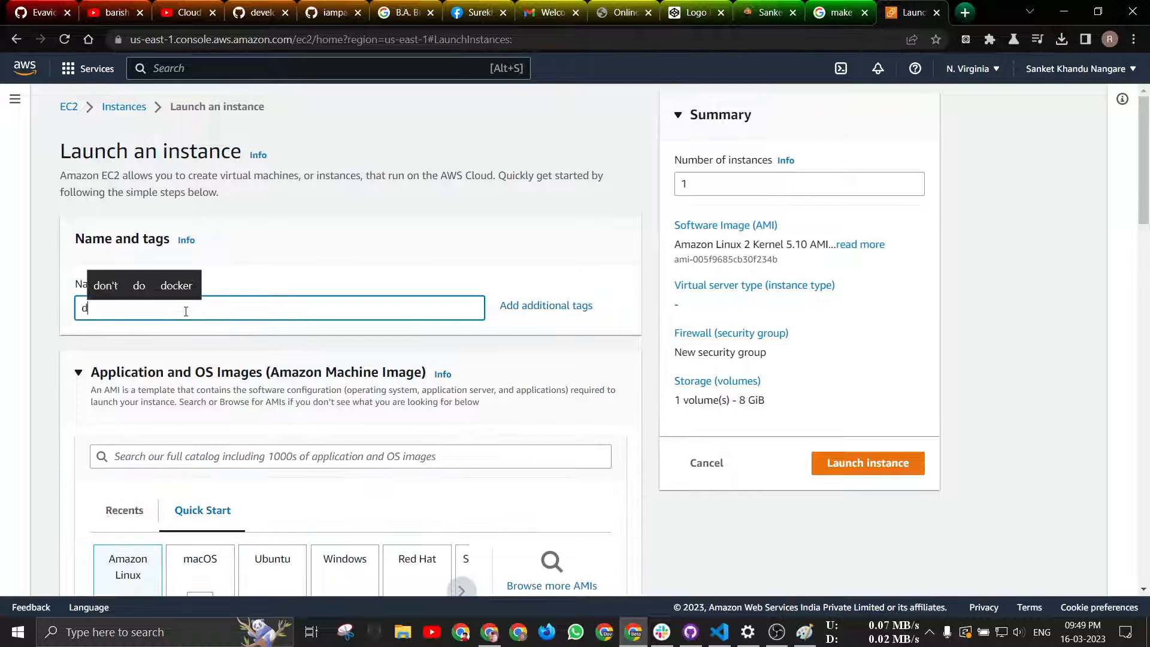
type("emo")
scroll(239, 309, "down", 5)
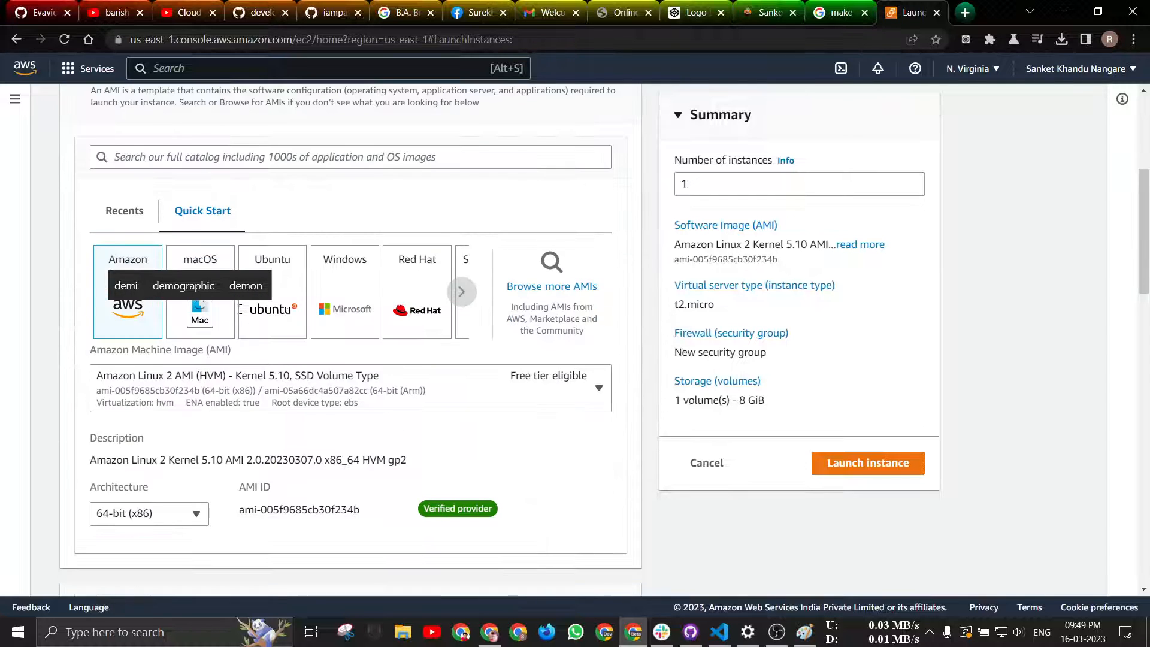
left_click(50, 432)
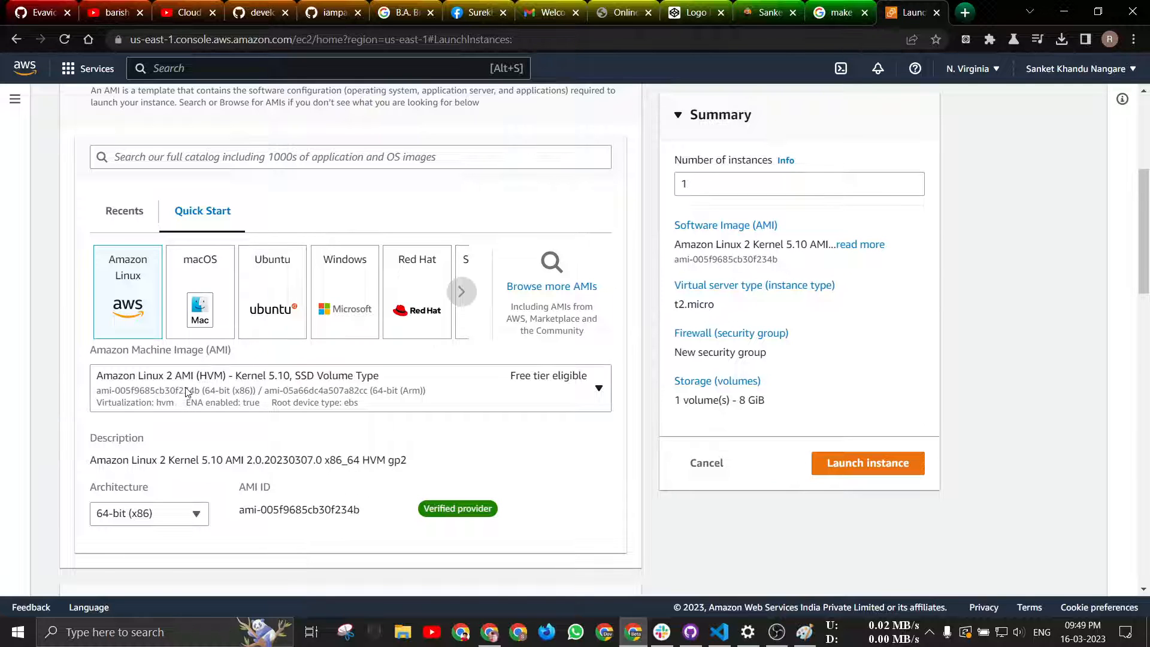
- Choose the existing demo youtube key pair for the instance login
scroll(188, 392, "down", 5)
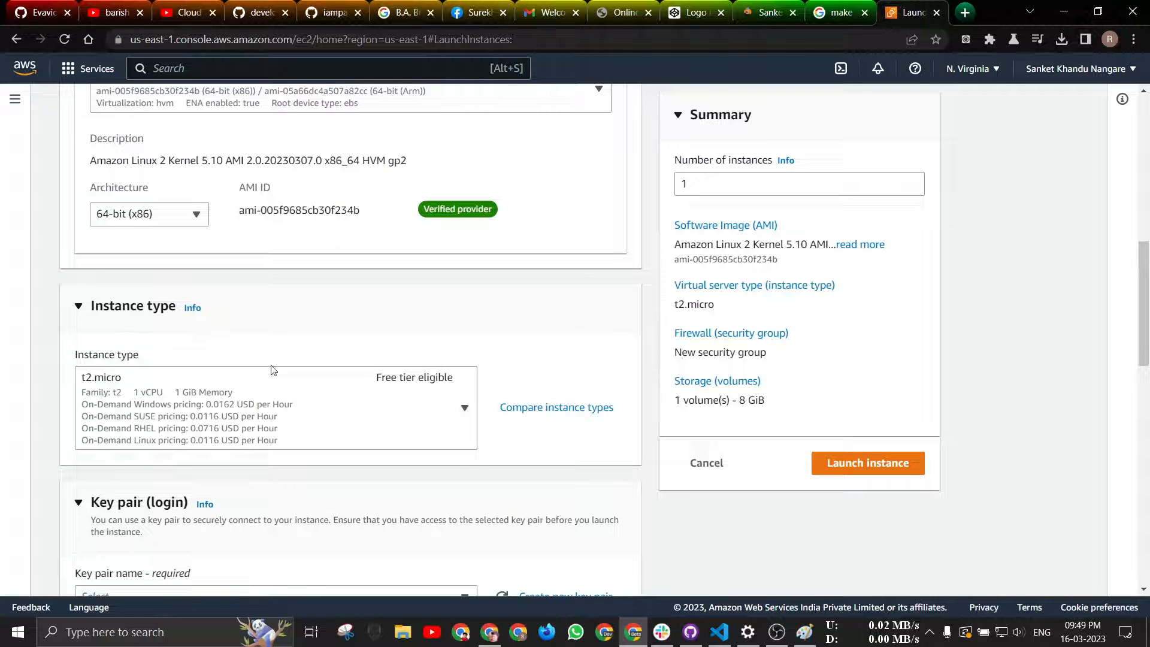
scroll(264, 412, "down", 5)
left_click(234, 308)
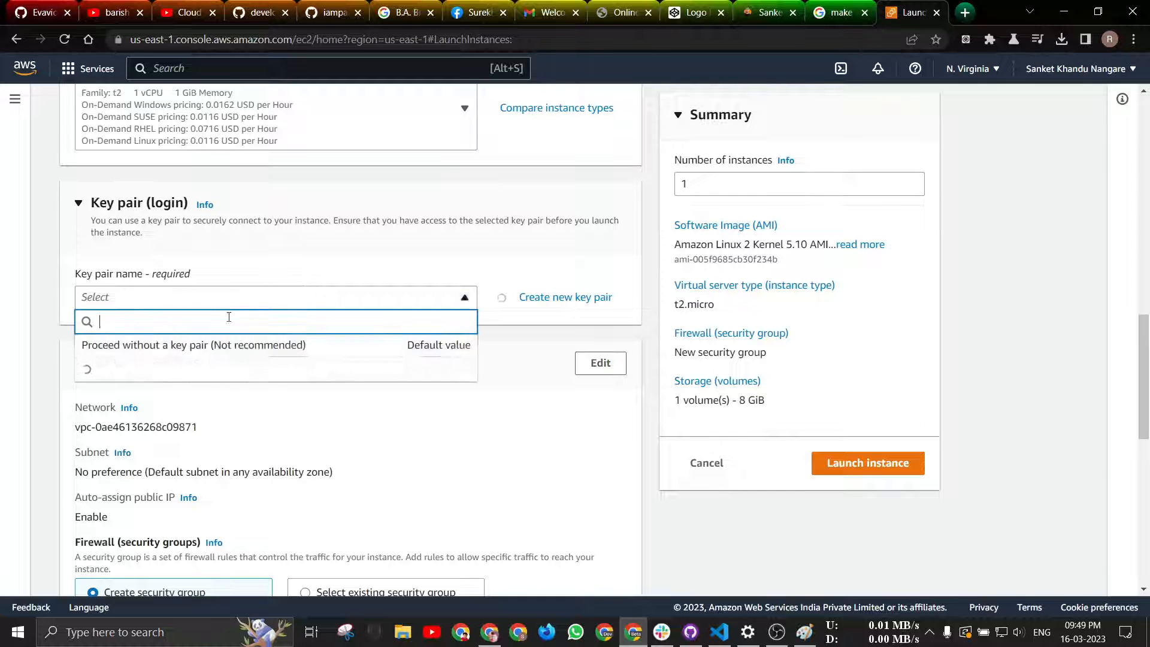
left_click(177, 479)
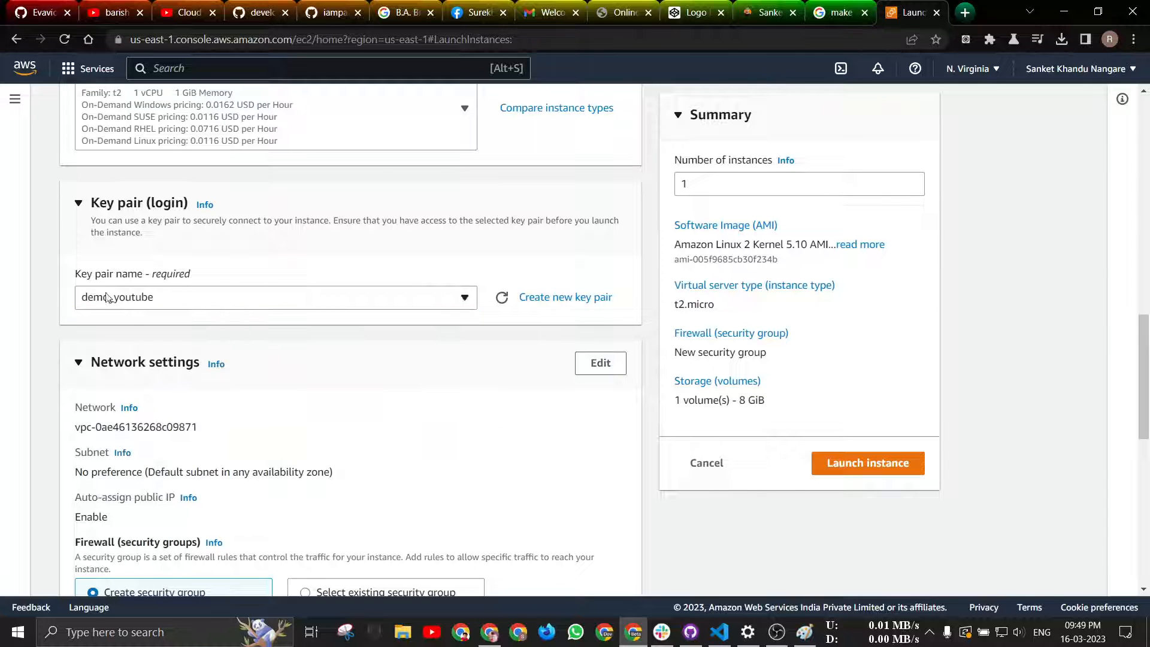
- Assign the existing default security group to the instance in the network settings
scroll(288, 372, "down", 10)
scroll(283, 368, "up", 5)
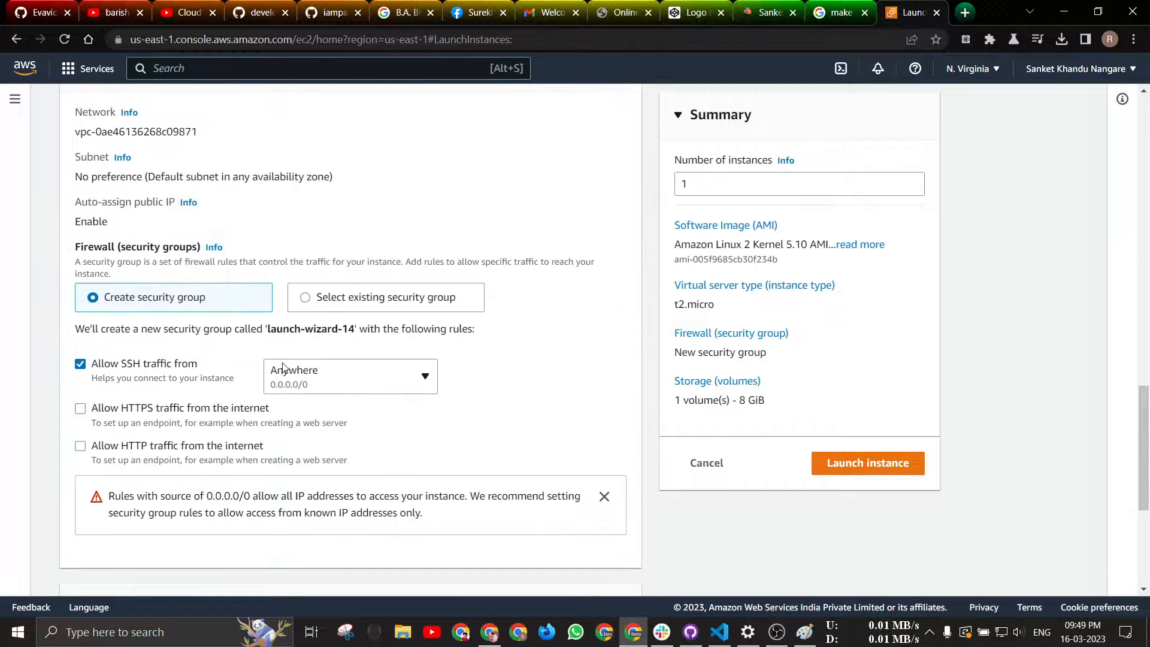
left_click(306, 299)
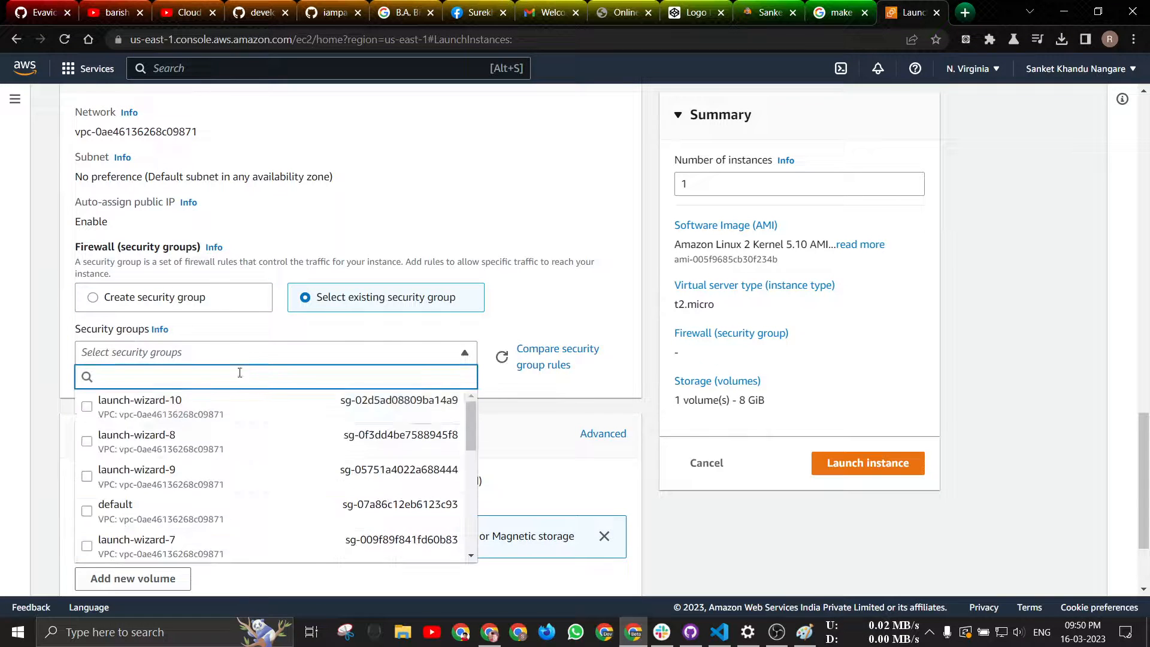
left_click(89, 517)
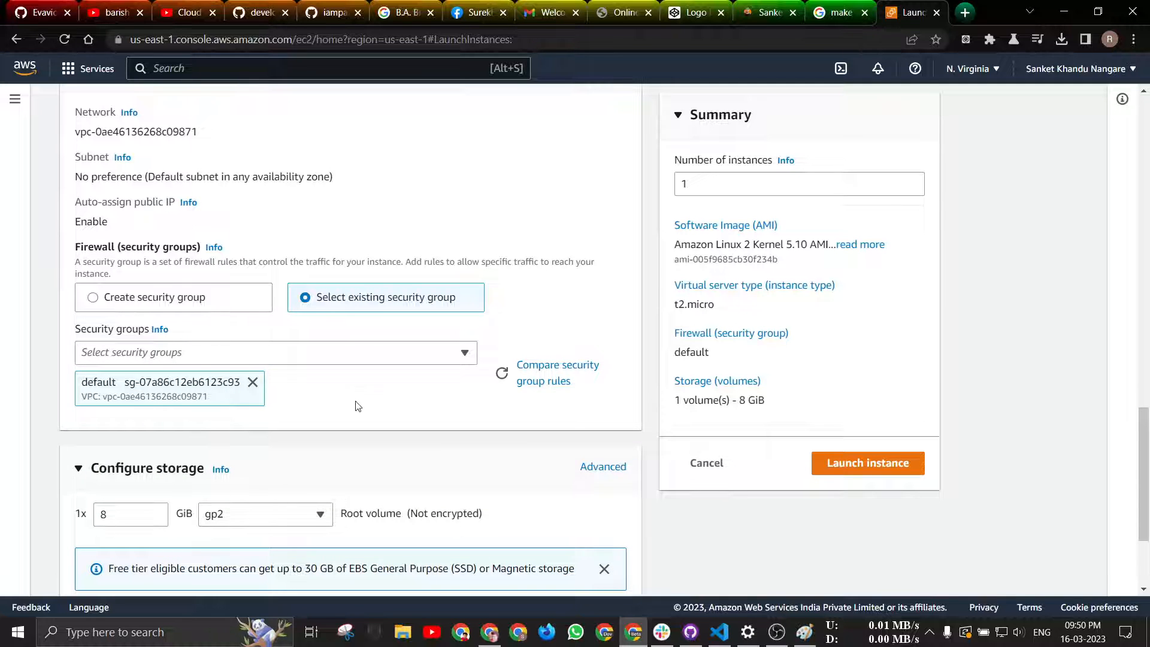
- Expand the instance's advanced details and place the cursor in the optional user data field
scroll(346, 392, "down", 3)
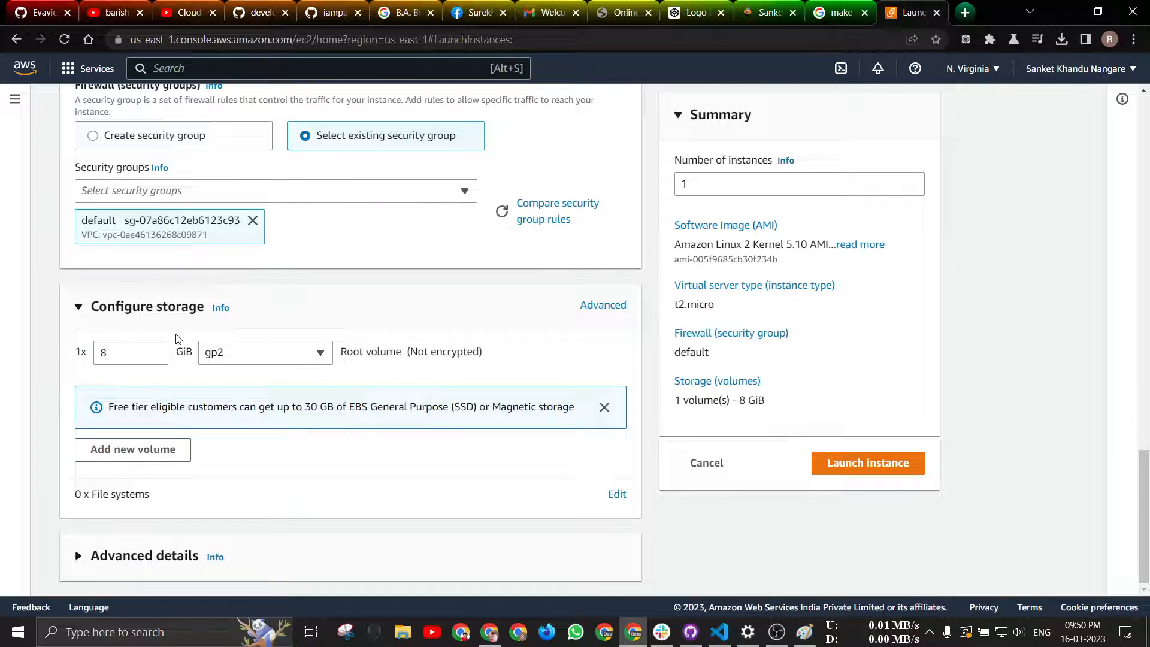
left_click(80, 557)
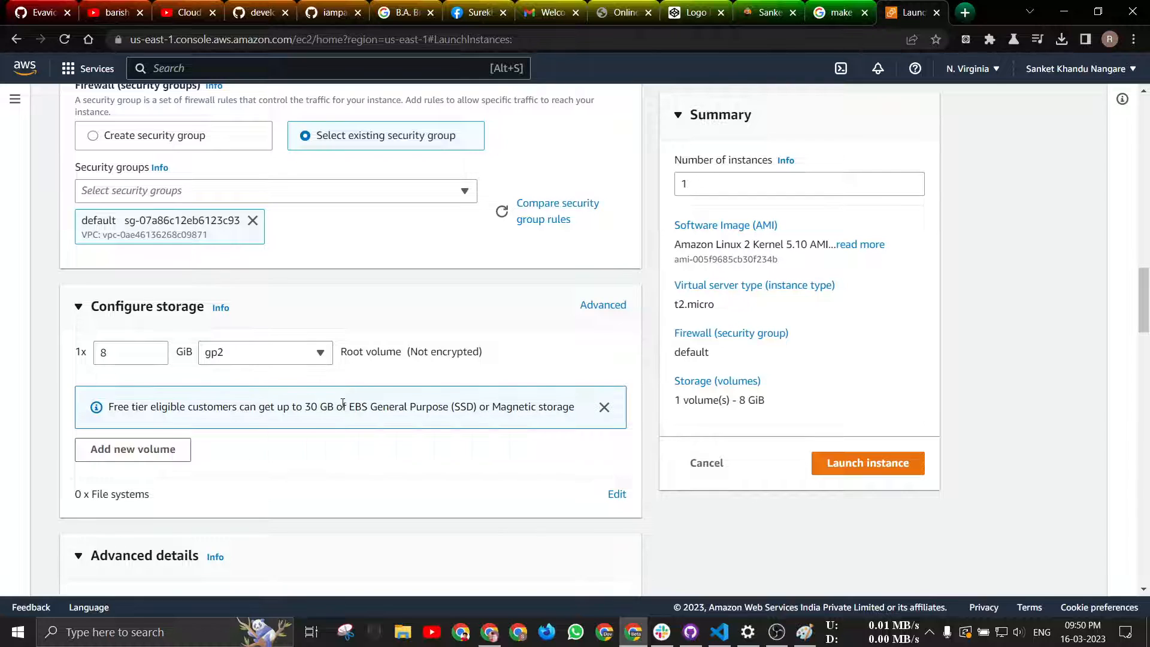
scroll(336, 404, "down", 10)
scroll(257, 344, "up", 5)
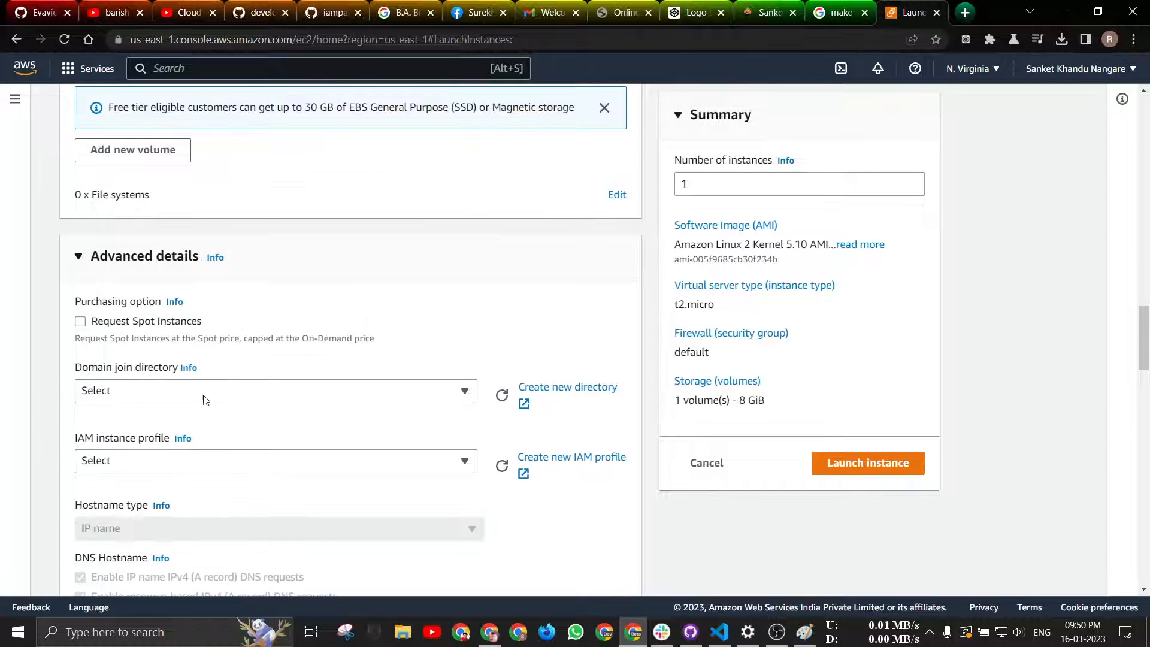
scroll(266, 412, "down", 10)
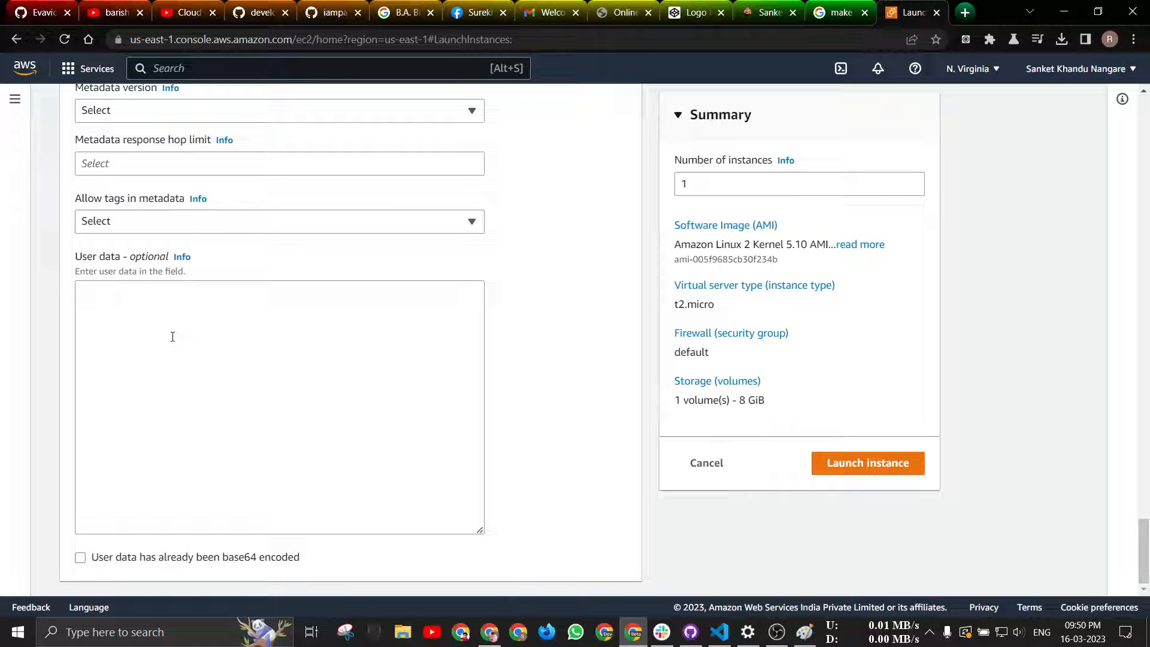
left_click(163, 309)
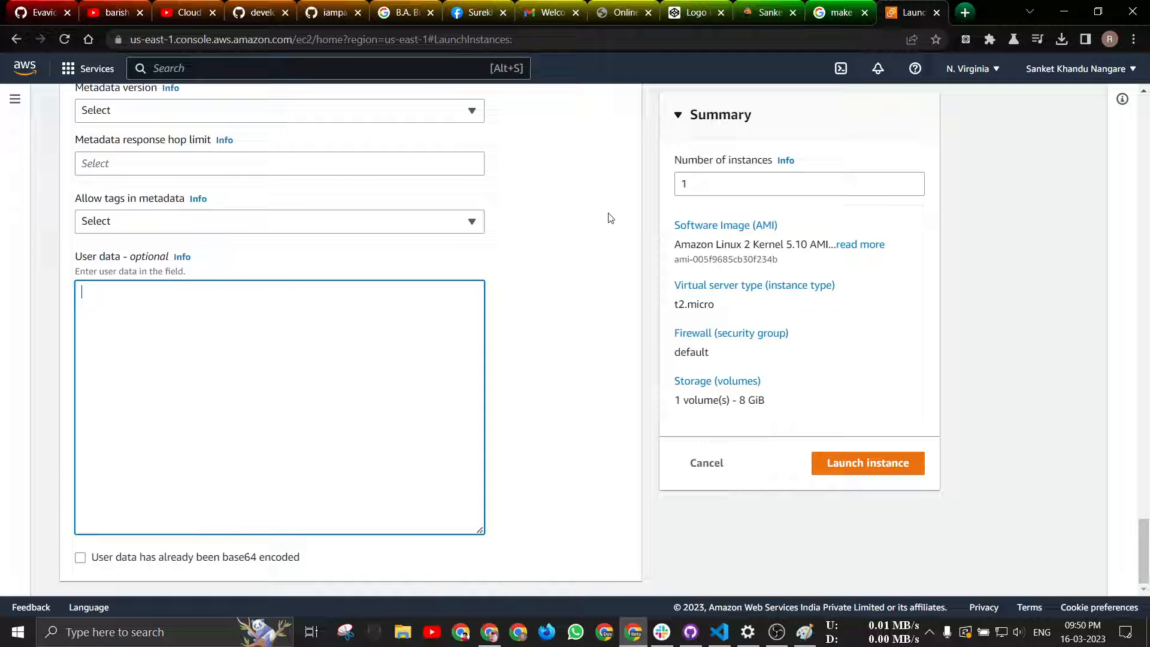
- Set the number of instances to 2 and launch them
left_click_drag(716, 183, 662, 196)
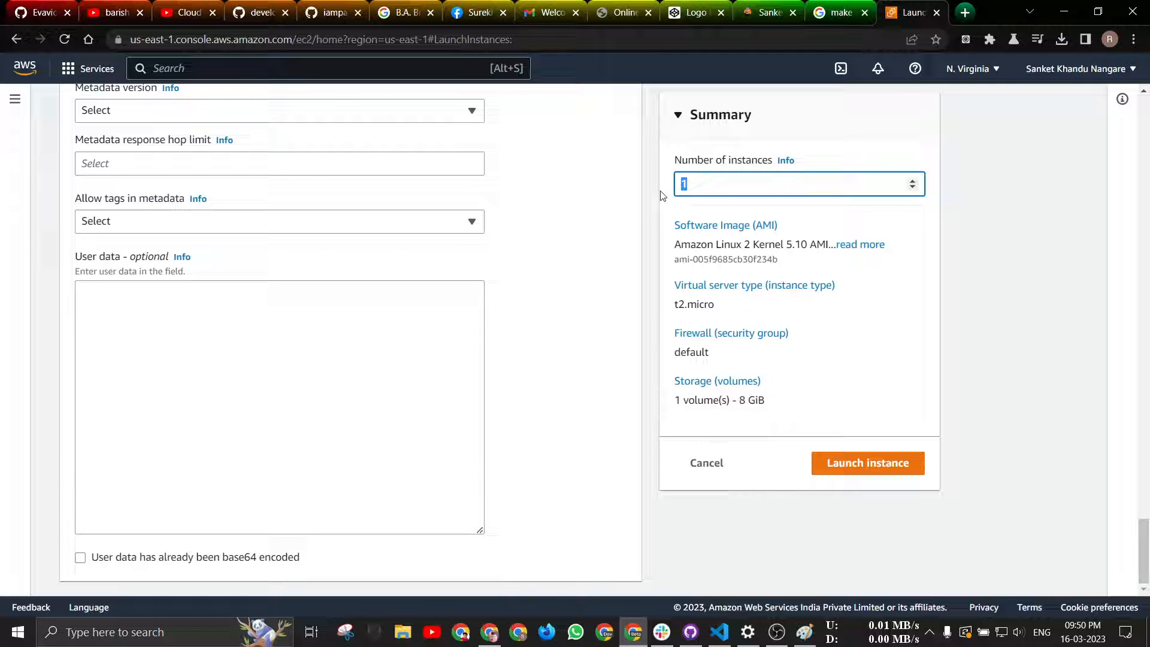
type("2")
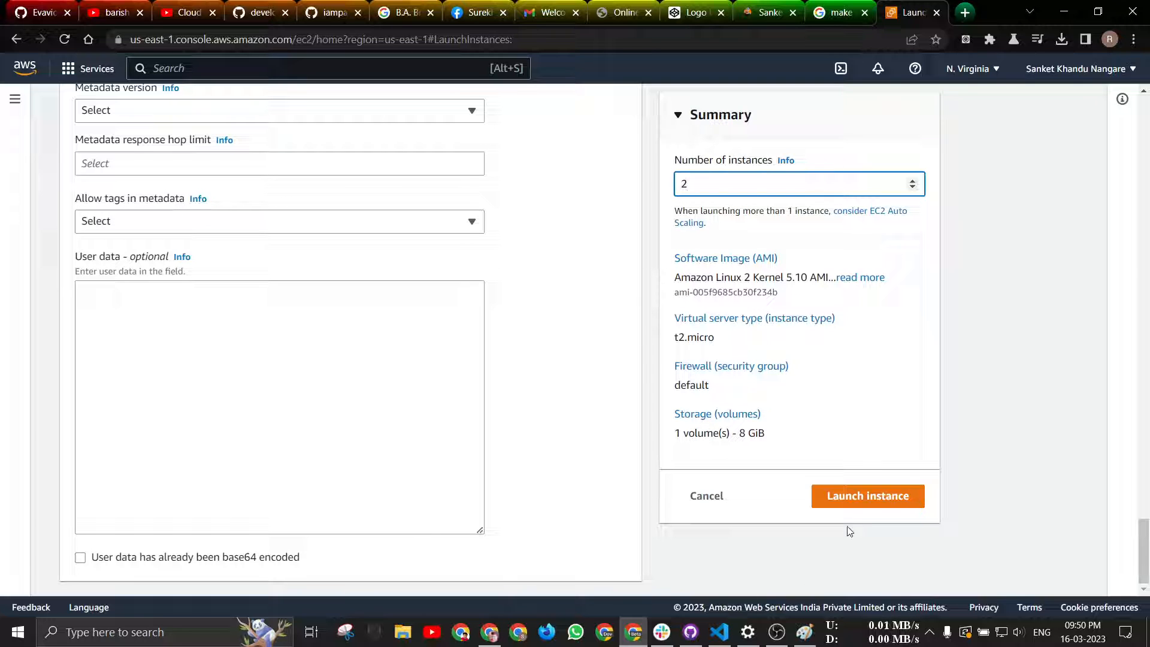
left_click(849, 497)
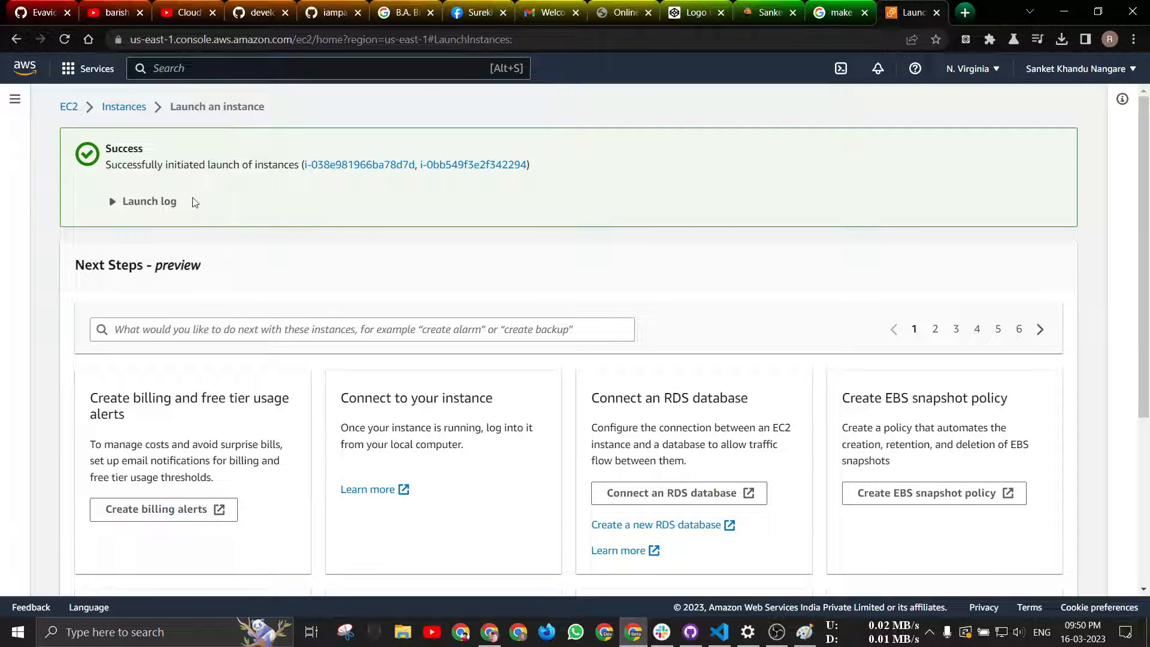
- In the instances list, rename the two new demo instances as demo1 and demo2
left_click(115, 106)
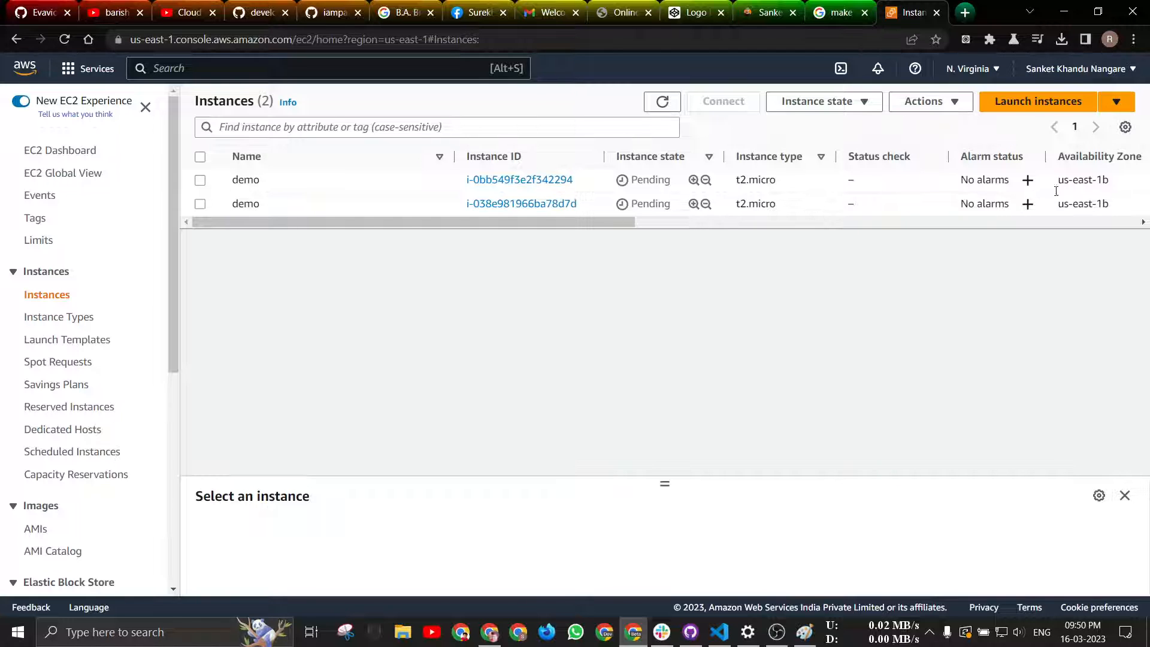
mouse_move(306, 183)
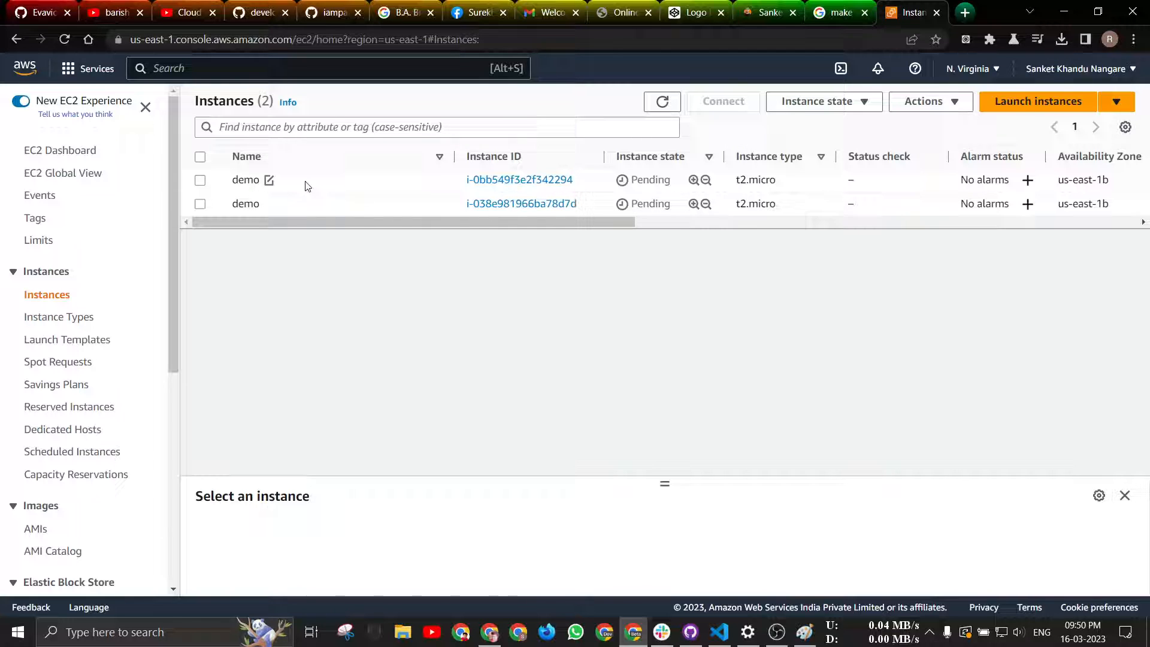
left_click(270, 181)
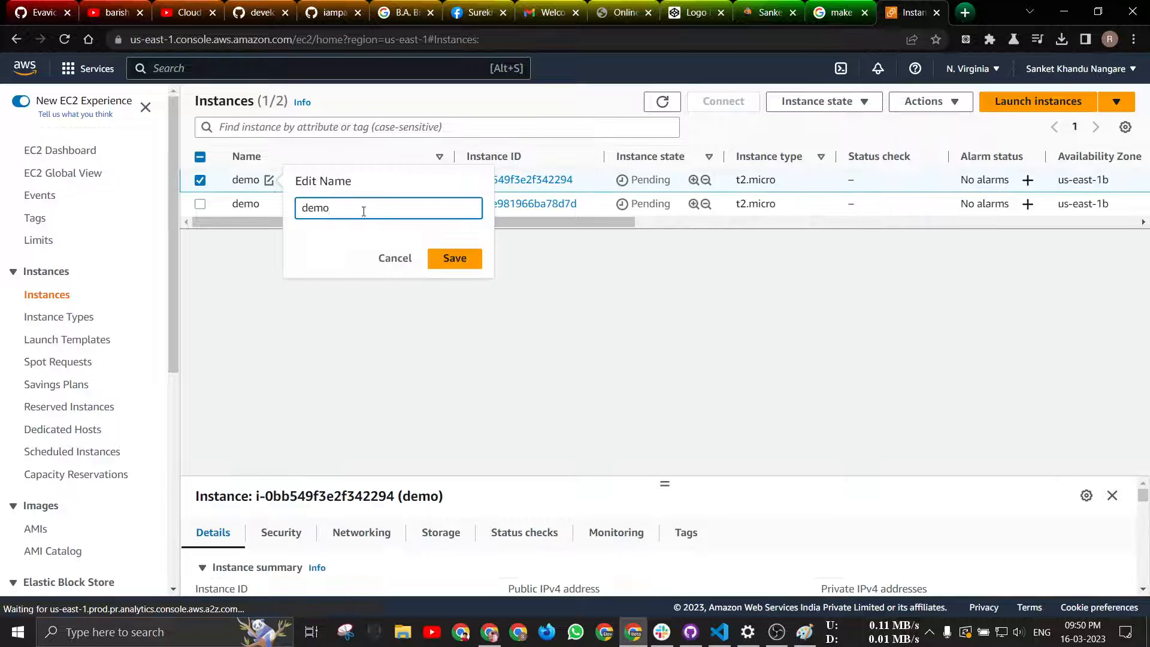
type("1")
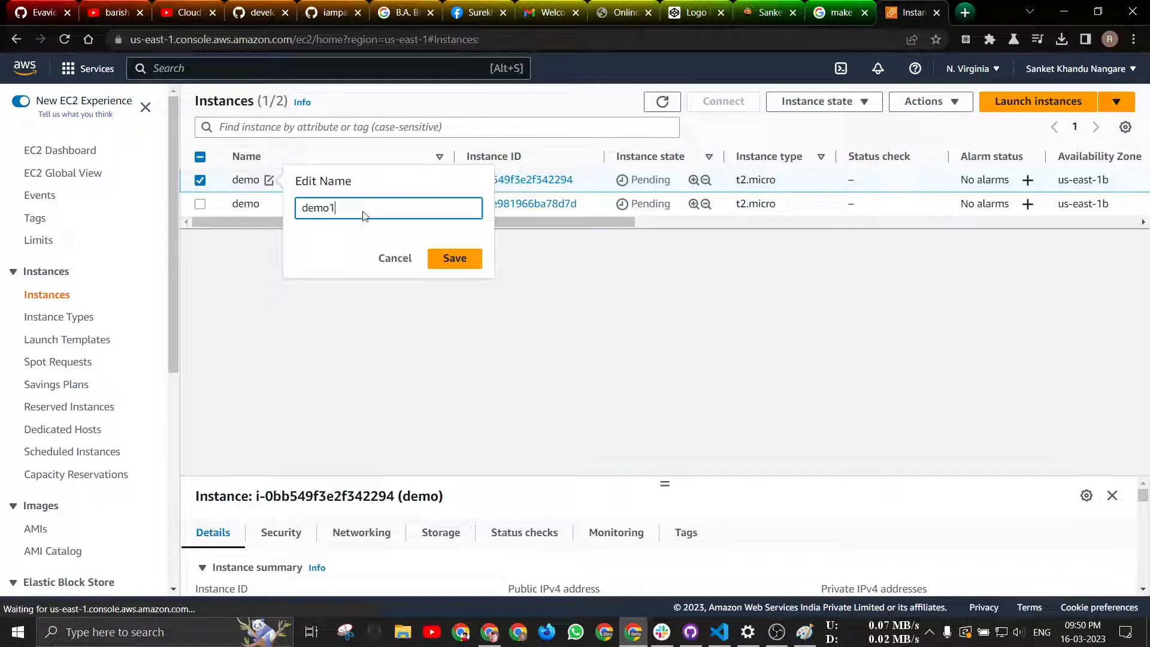
left_click(453, 257)
left_click(269, 204)
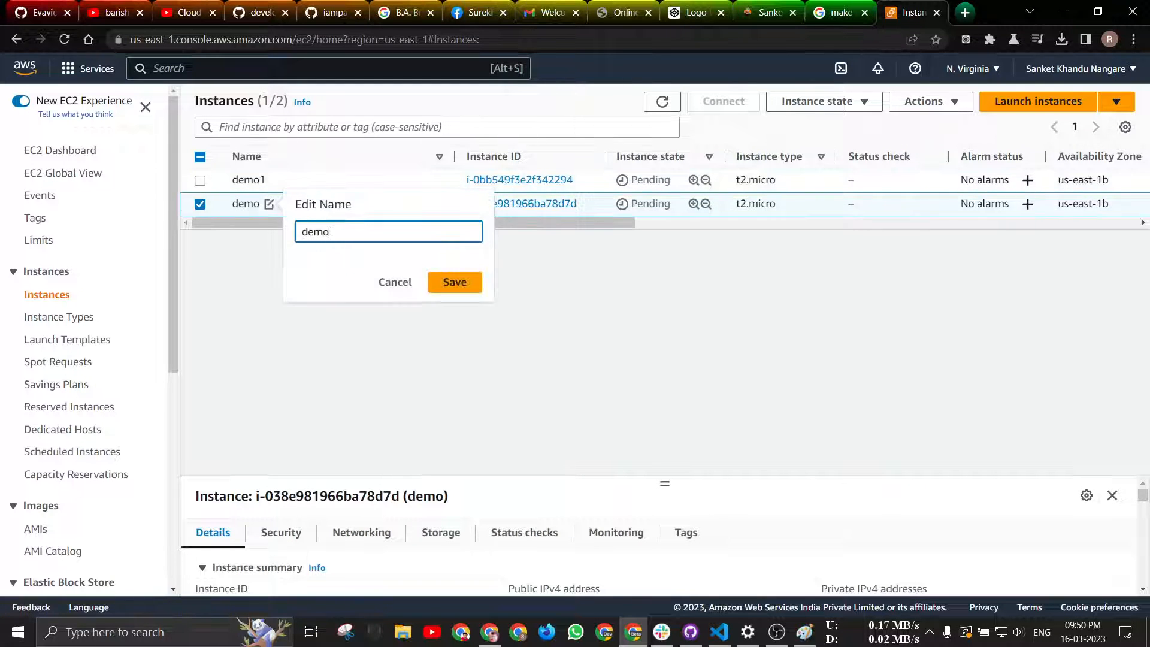
type("2")
left_click(471, 288)
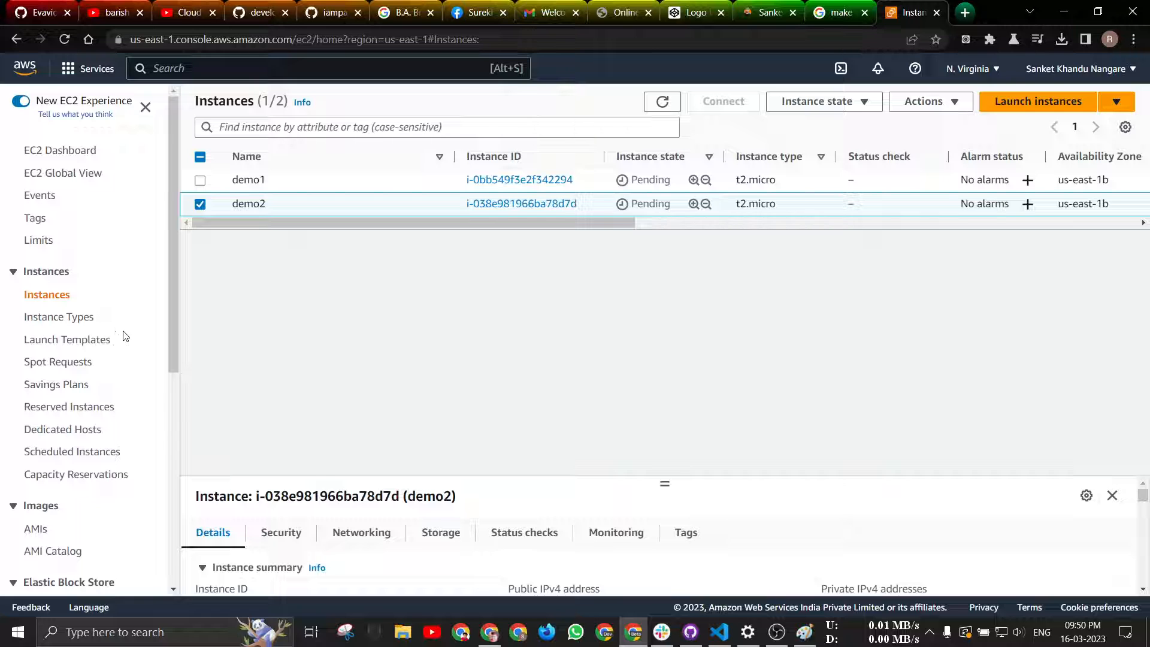
- Start creating a target group with the Instances target type and enter demo_load_B as its name
scroll(132, 351, "down", 6)
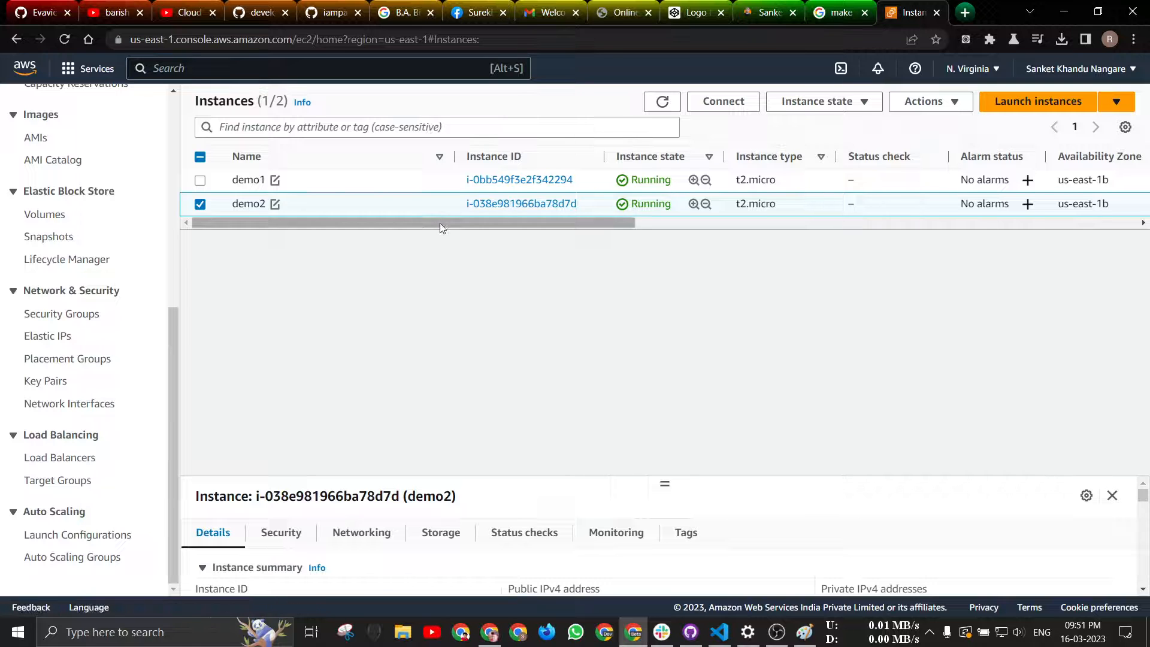
left_click_drag(440, 223, 414, 232)
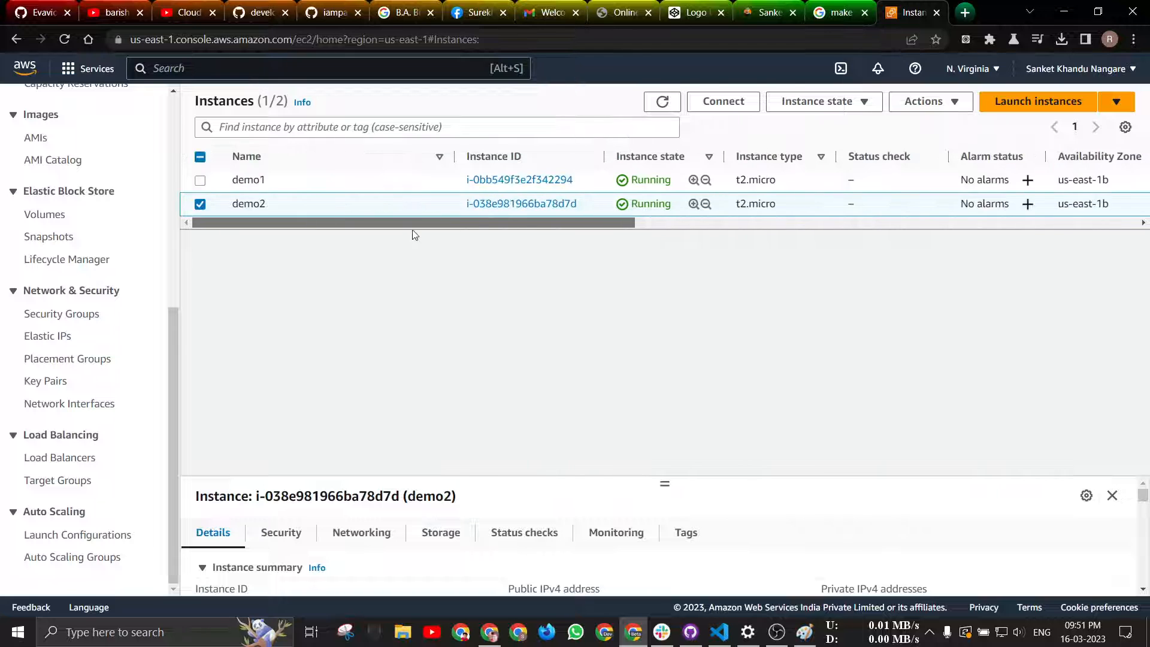
left_click(54, 484)
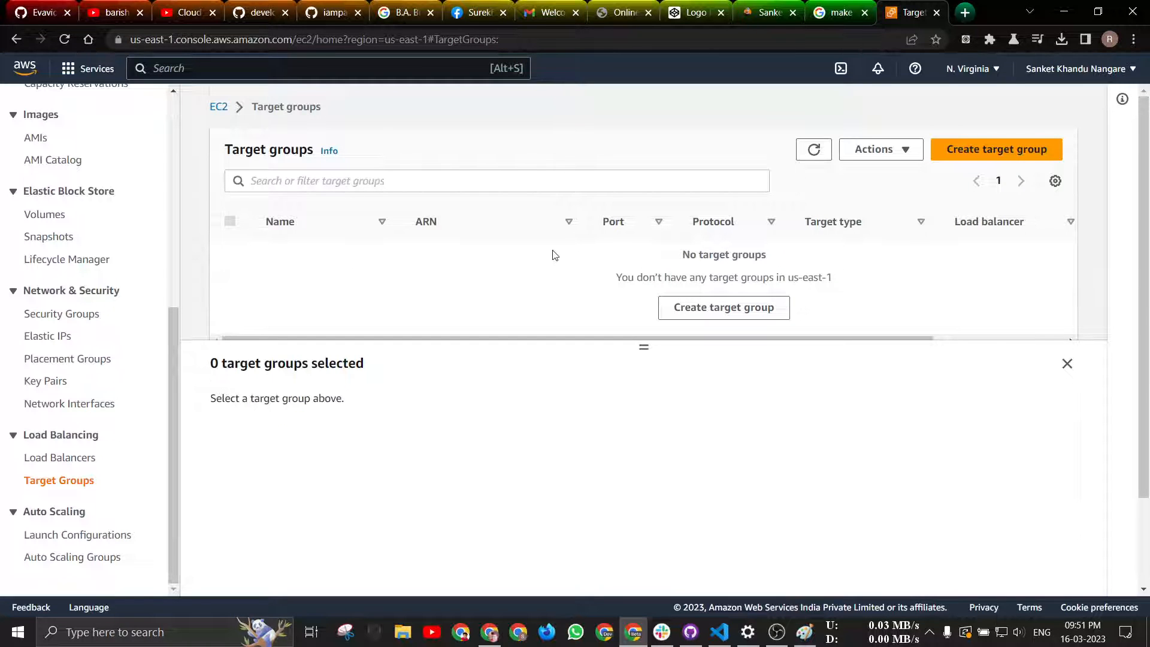
left_click(965, 149)
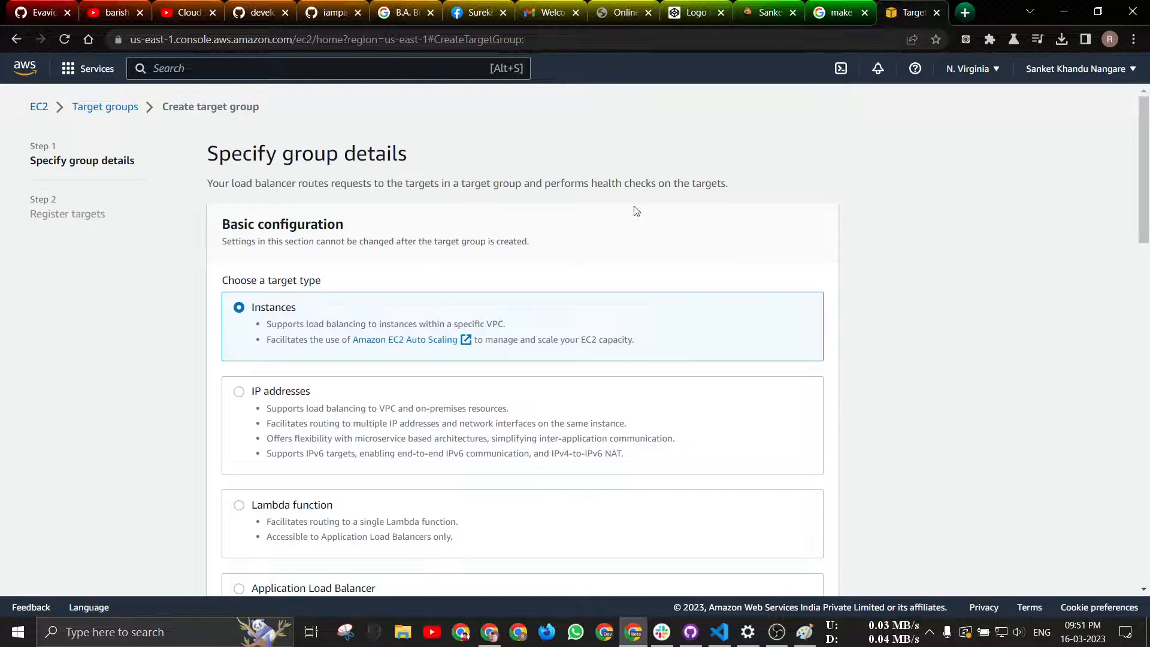
scroll(189, 272, "down", 5)
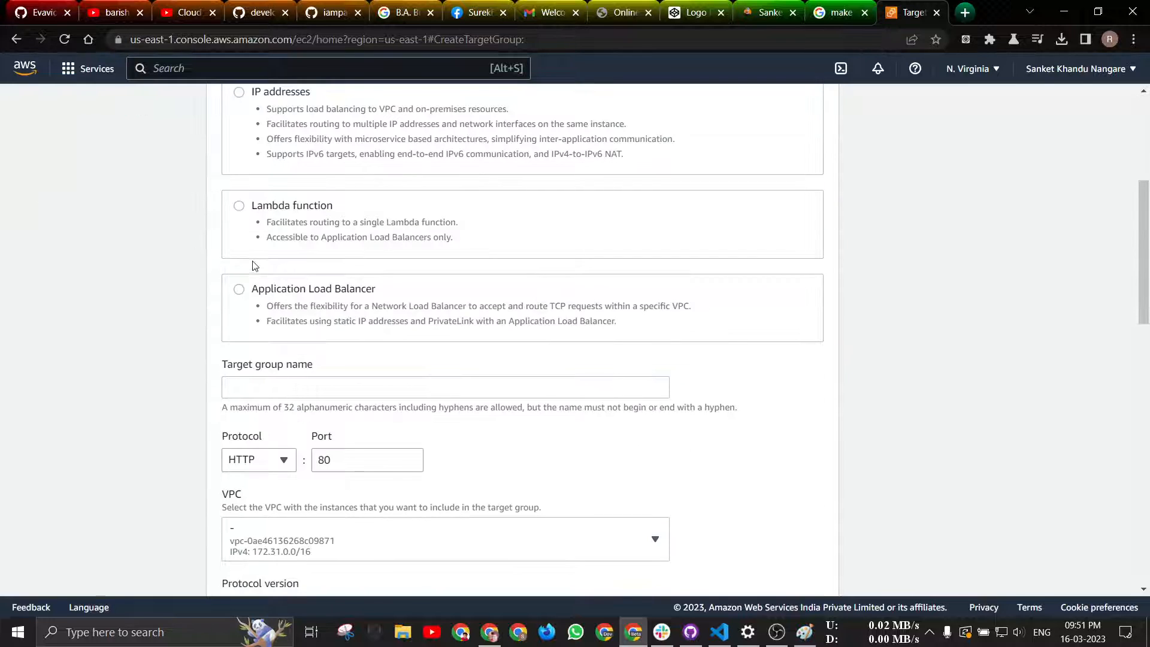
scroll(221, 264, "up", 5)
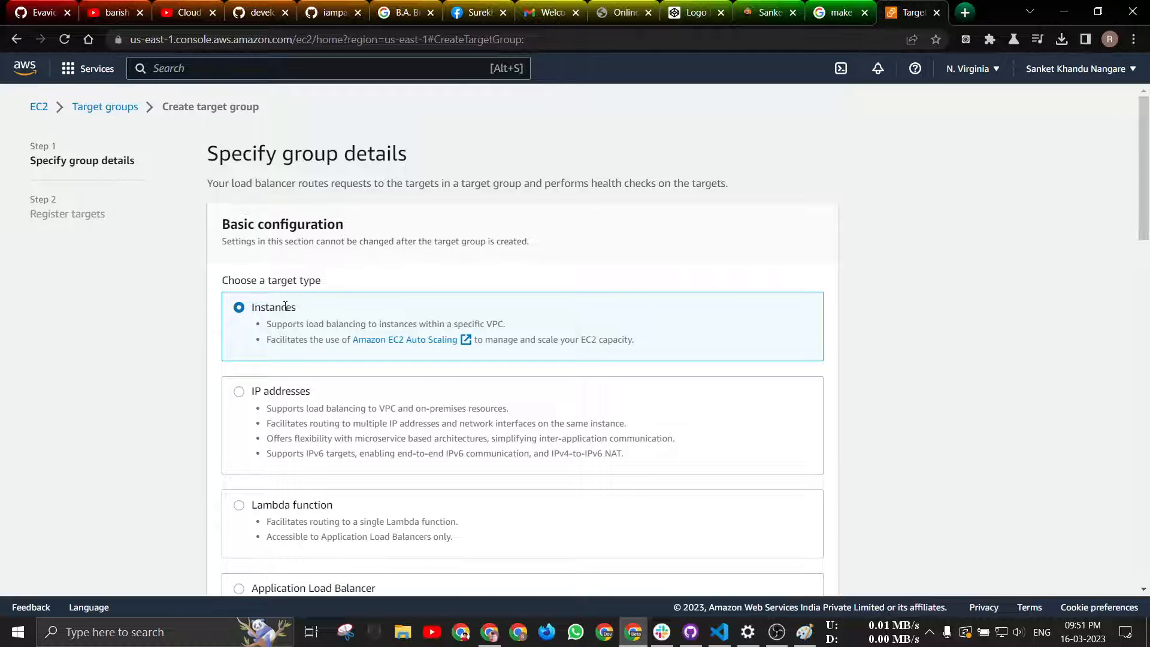
scroll(285, 306, "down", 5)
left_click(287, 384)
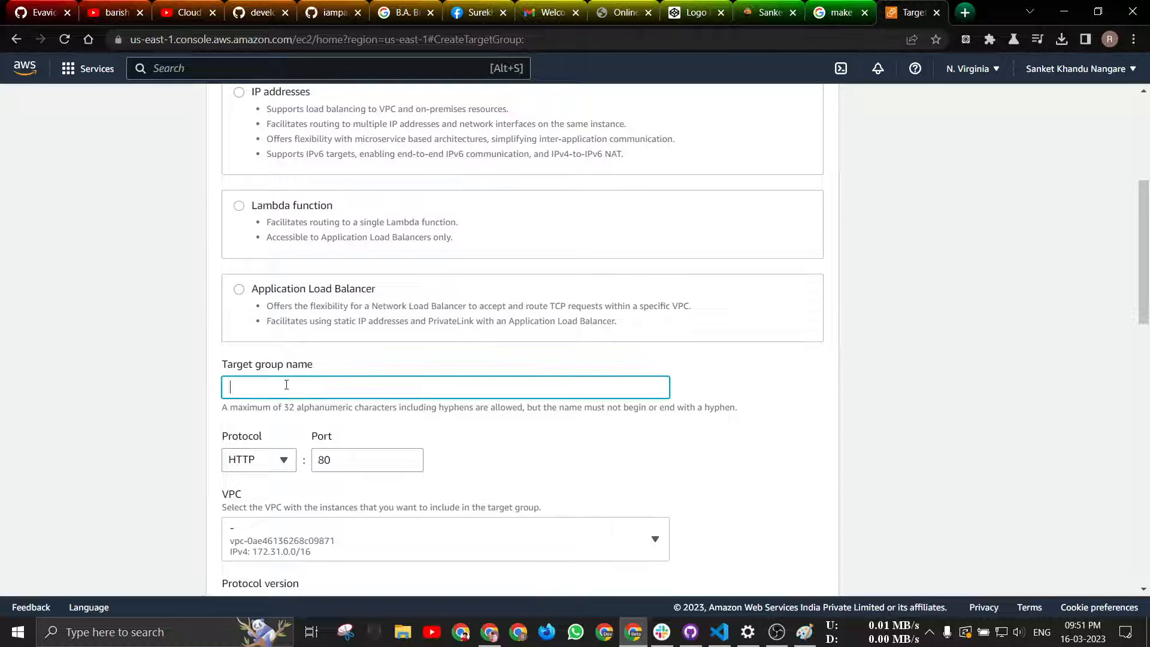
type("demo_t")
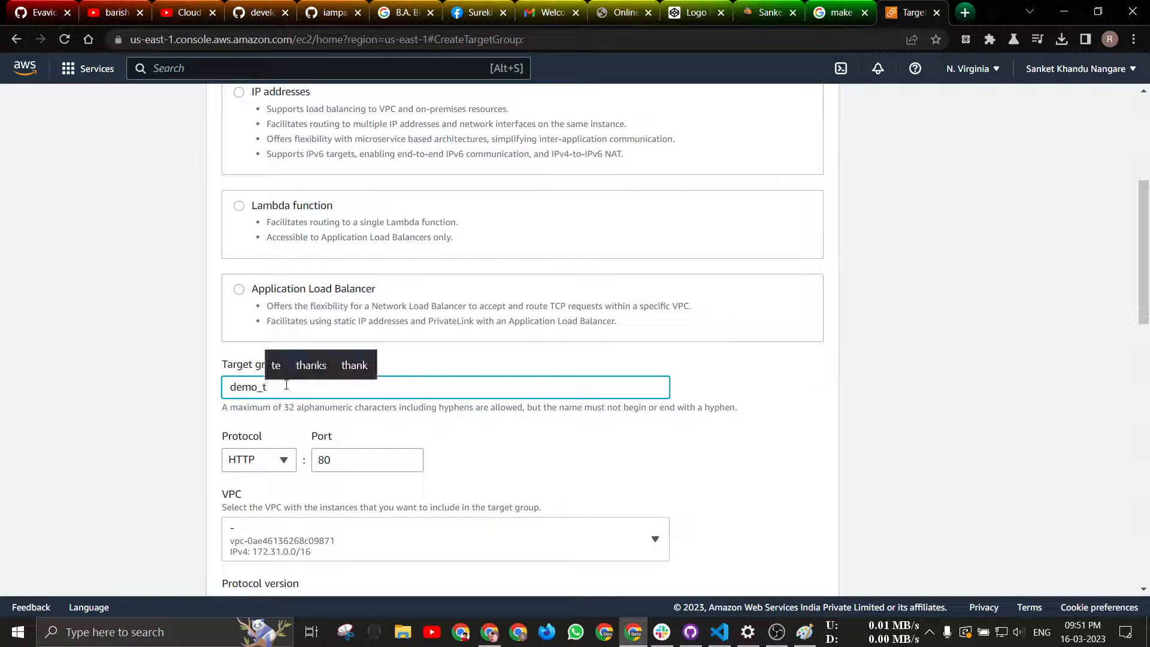
key("BackSpace")
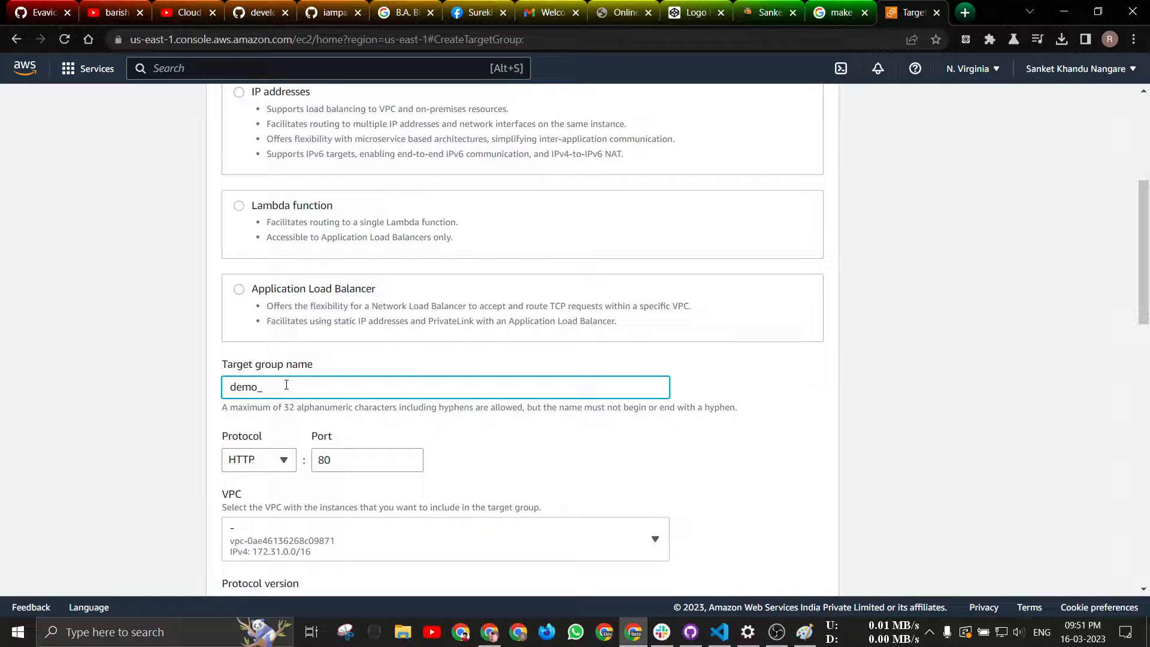
type("load")
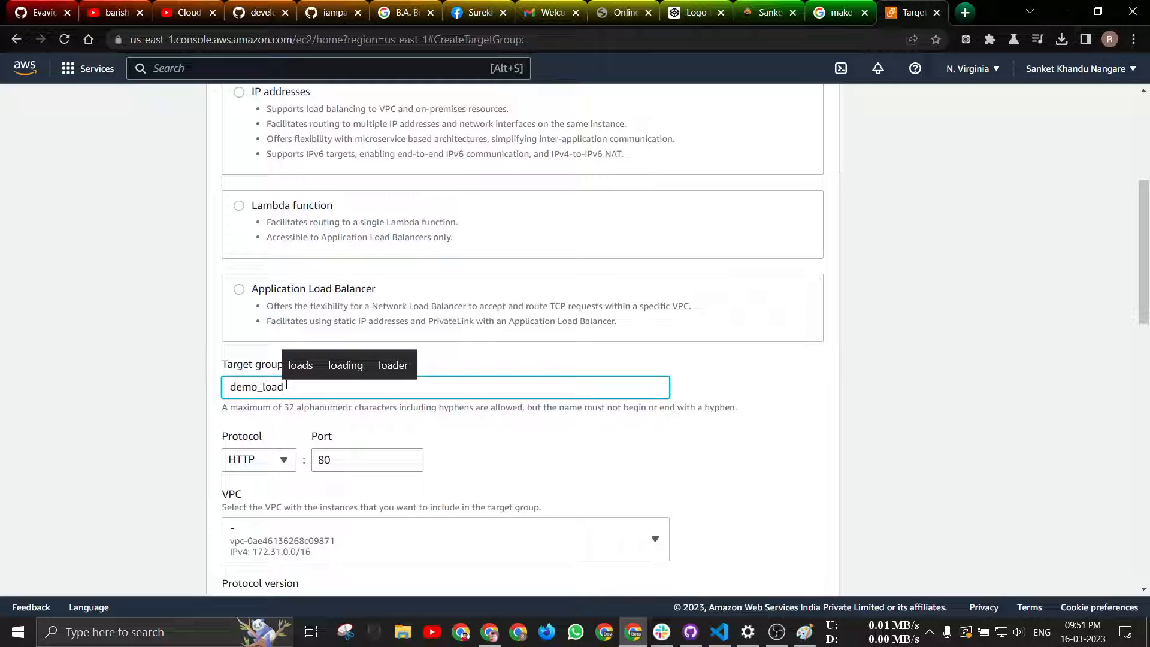
type("_B")
- Review the target group's protocol choices and the health check protocol options
scroll(242, 390, "down", 5)
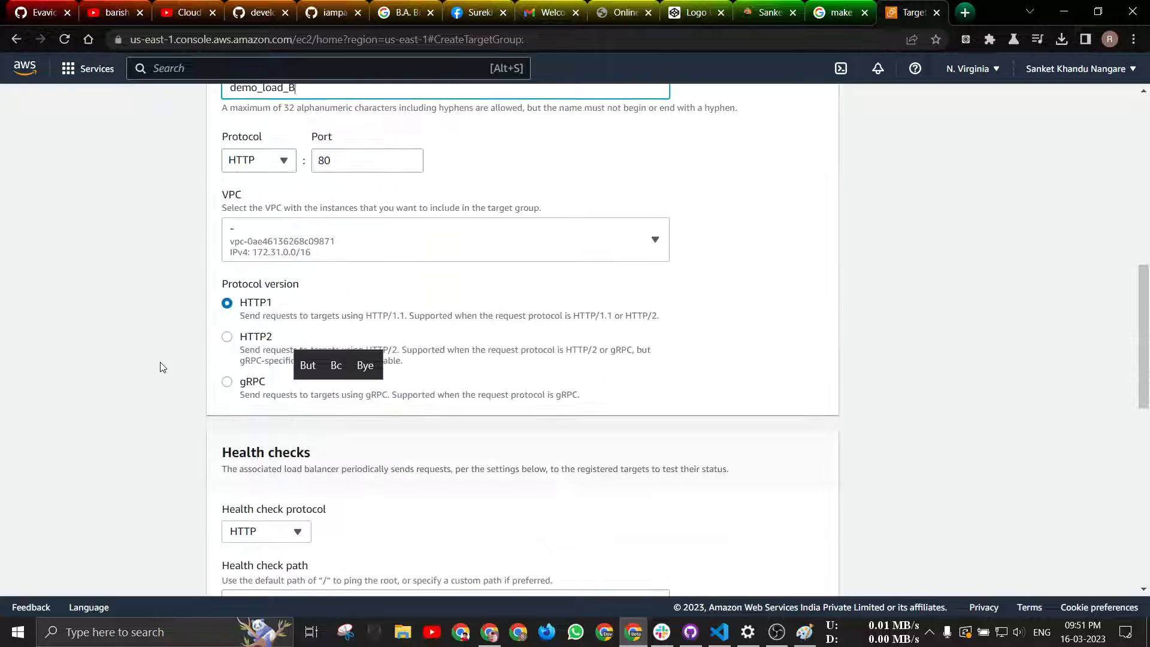
left_click(251, 166)
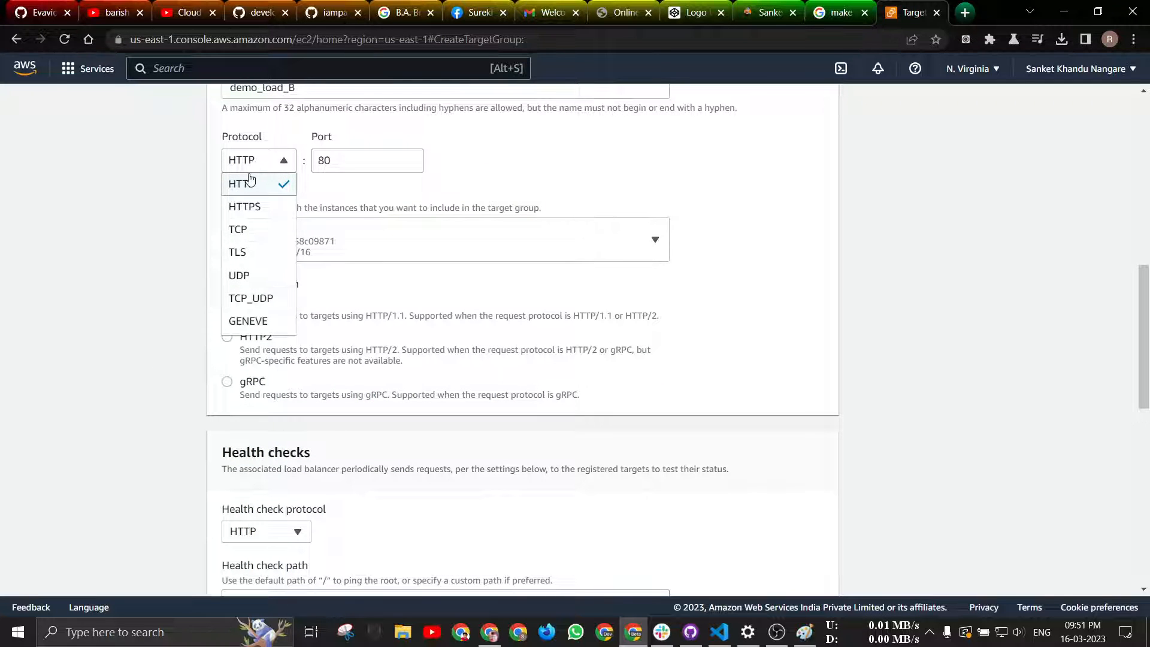
left_click(188, 185)
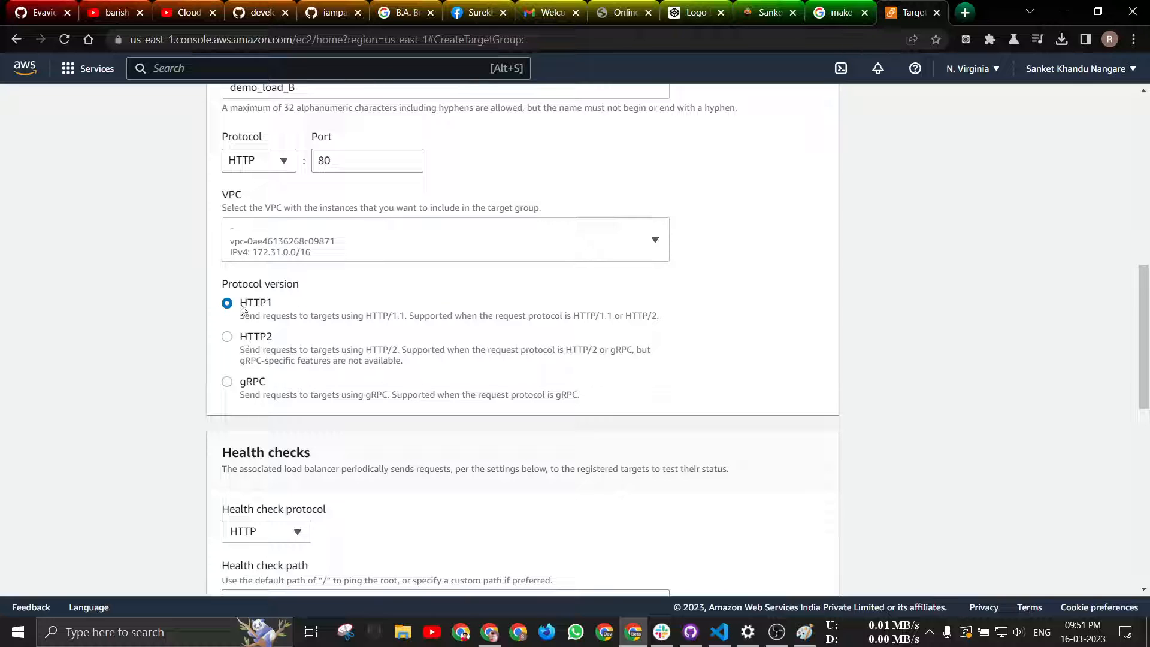
scroll(355, 342, "down", 5)
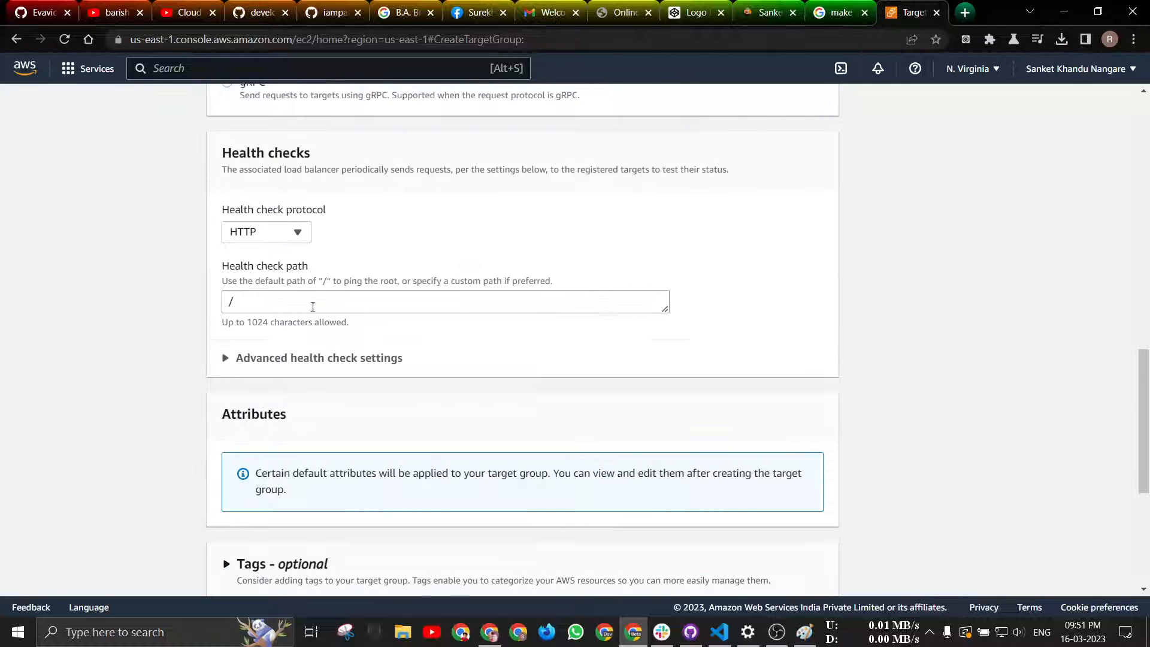
left_click(275, 234)
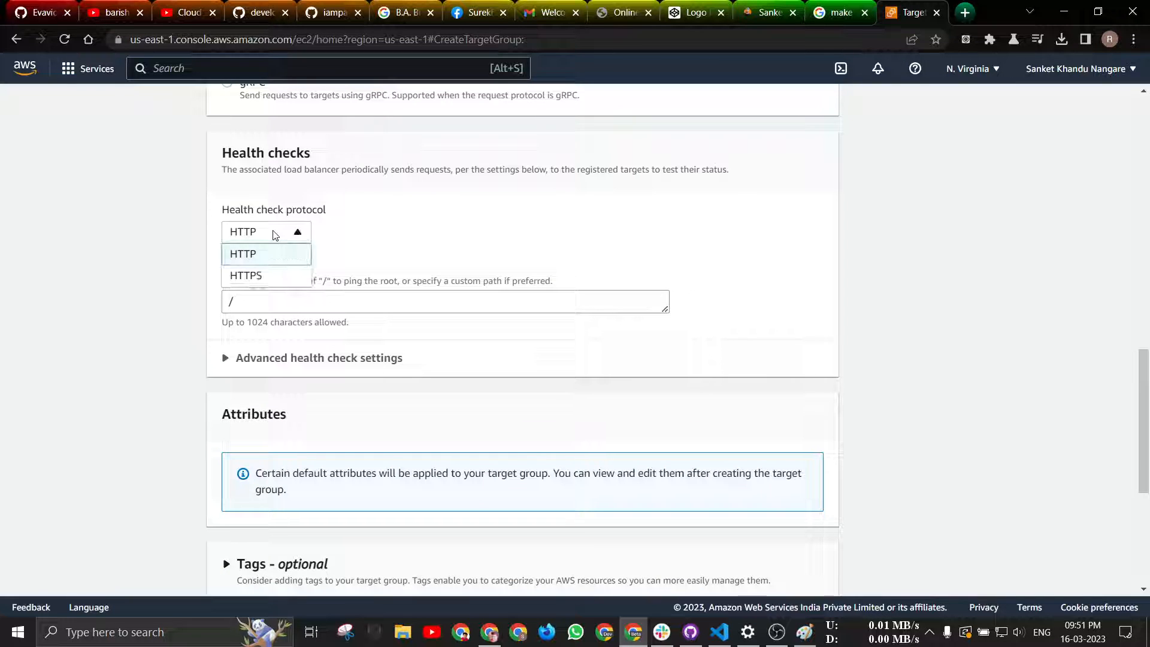
left_click(275, 235)
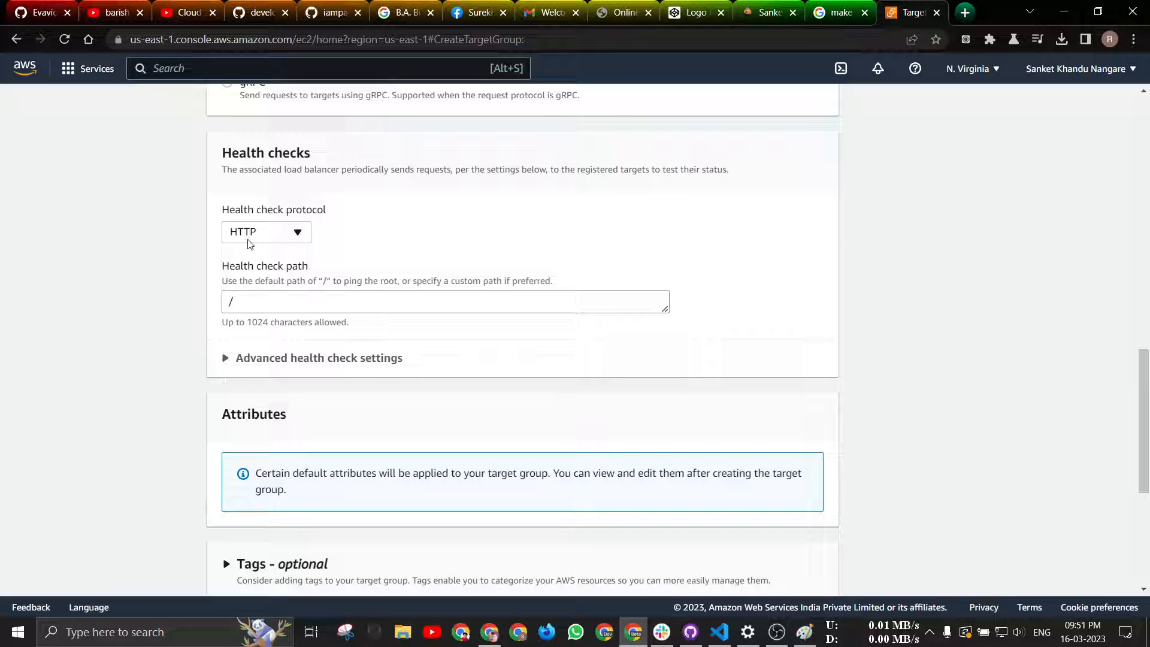
scroll(387, 222, "up", 5)
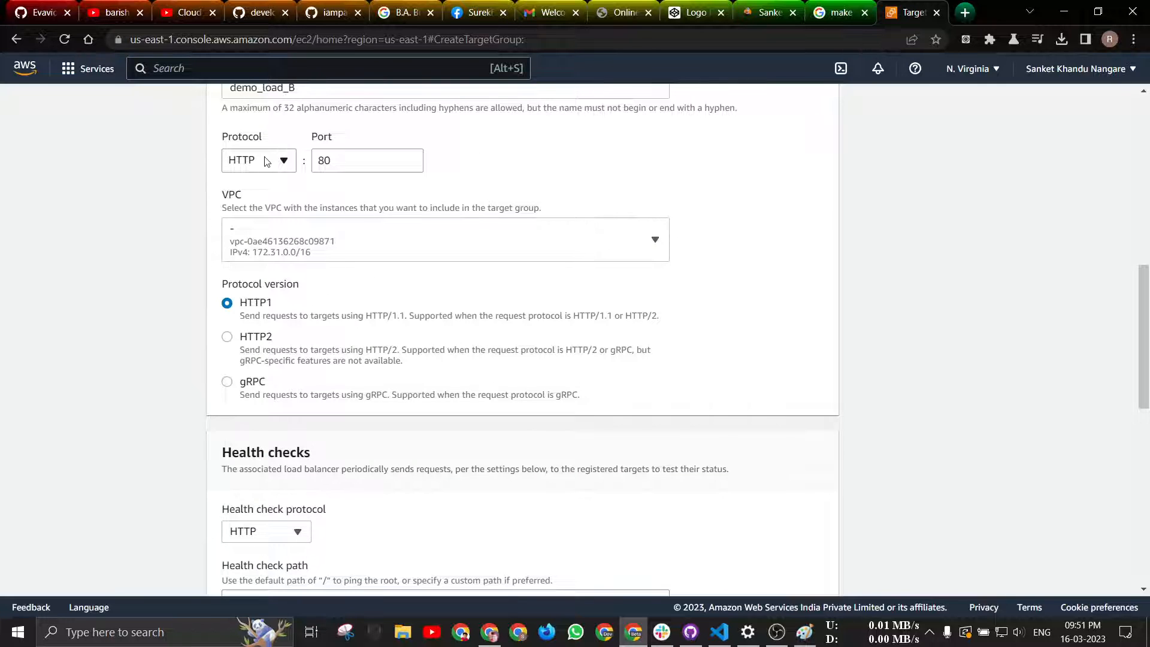
scroll(267, 162, "down", 5)
left_click(293, 232)
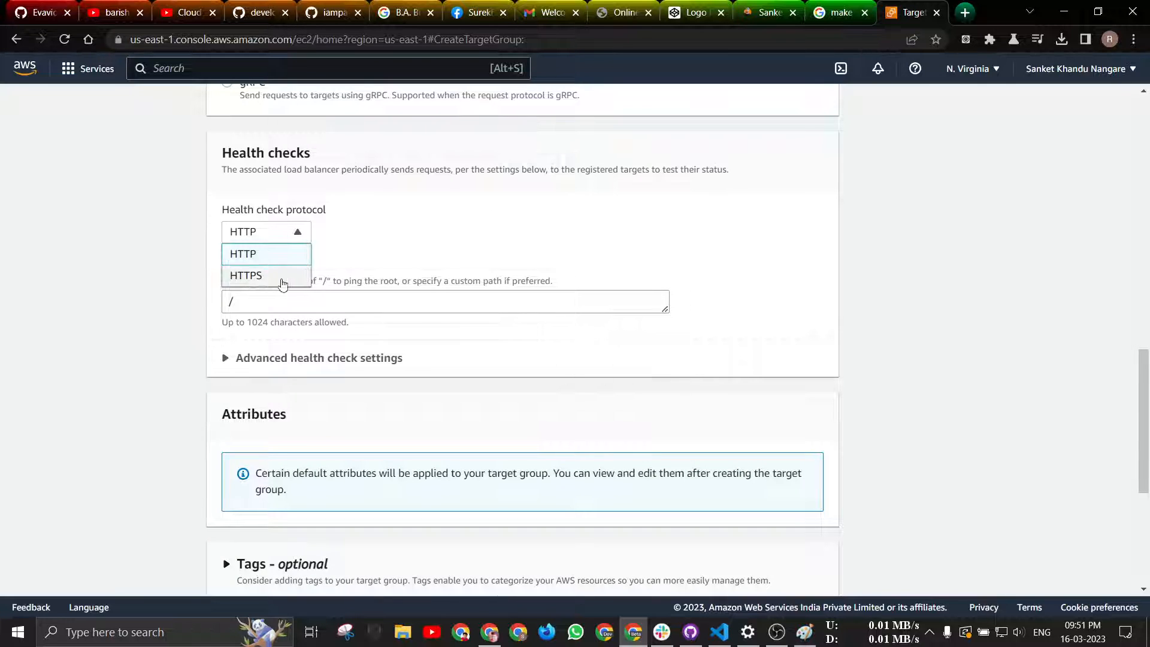
left_click(404, 219)
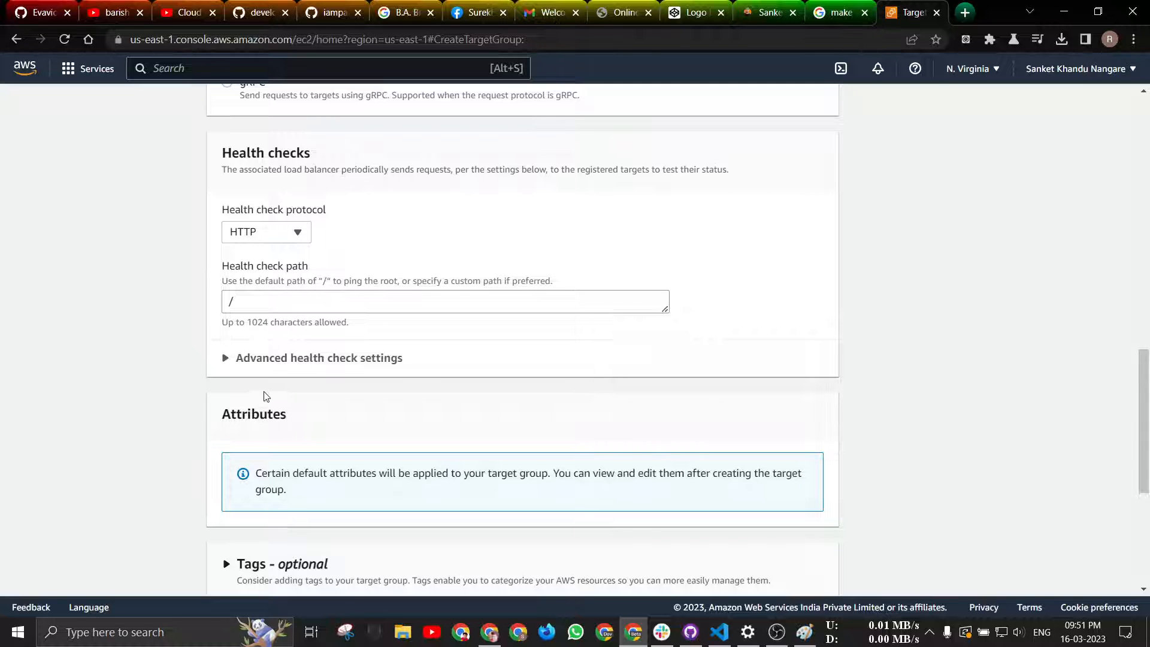
- Change the target group name to demo-load-B and proceed to registering targets
scroll(270, 391, "down", 5)
left_click(833, 339)
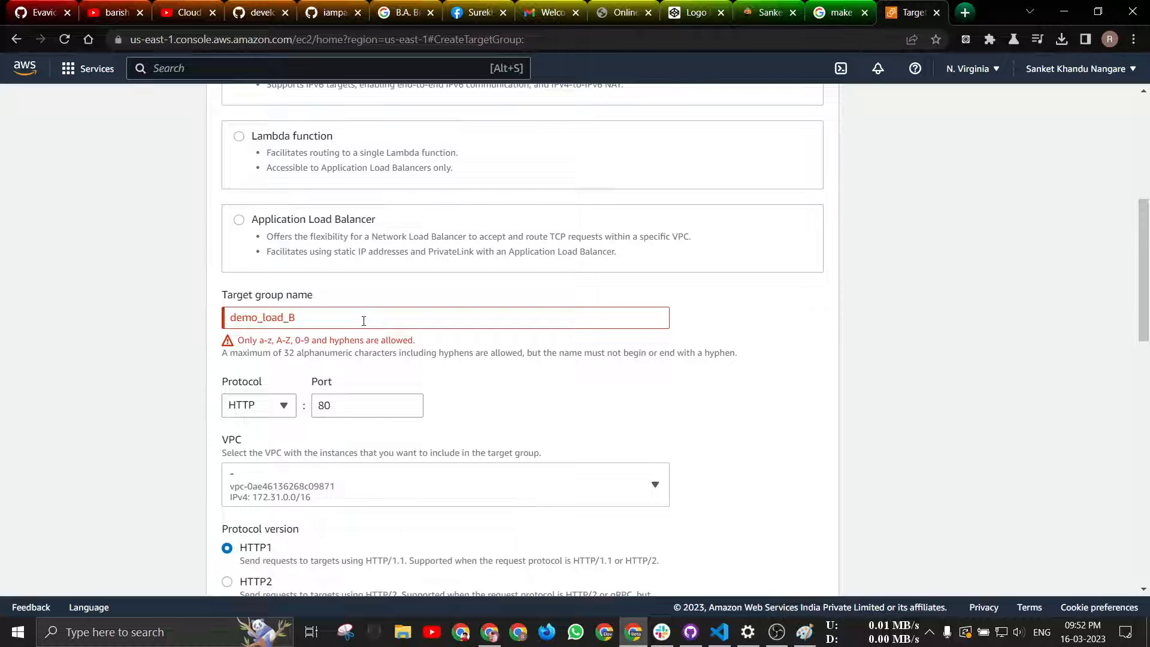
left_click(263, 317)
key("BackSpace")
type("-")
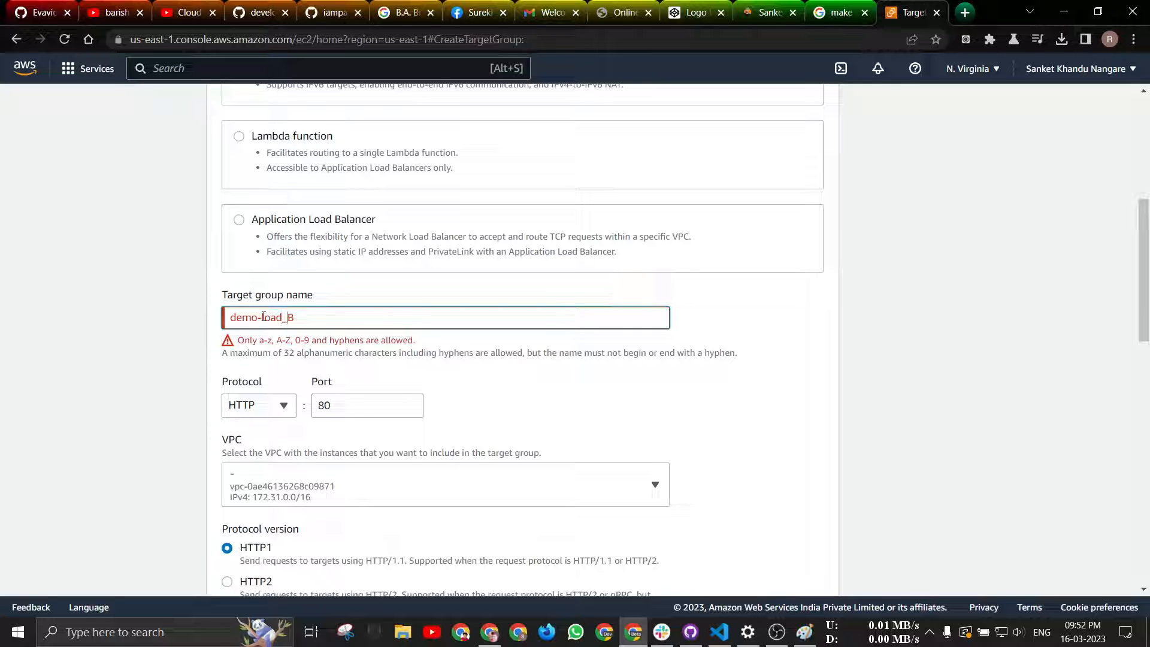
key("BackSpace")
type("-")
scroll(729, 478, "down", 15)
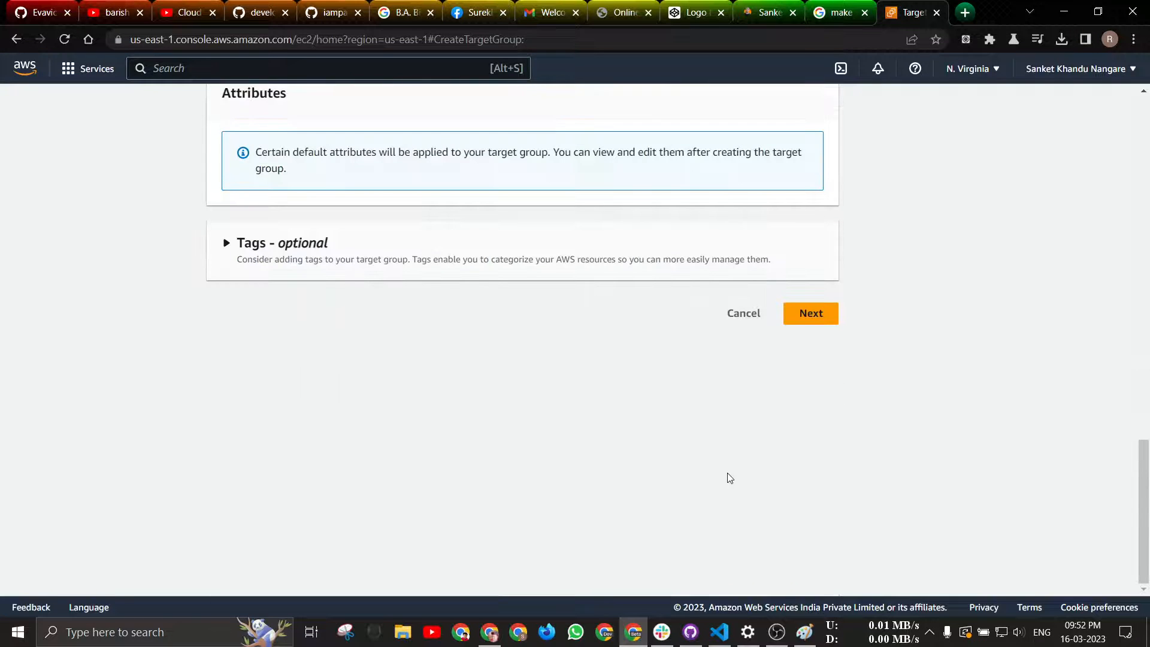
left_click(812, 314)
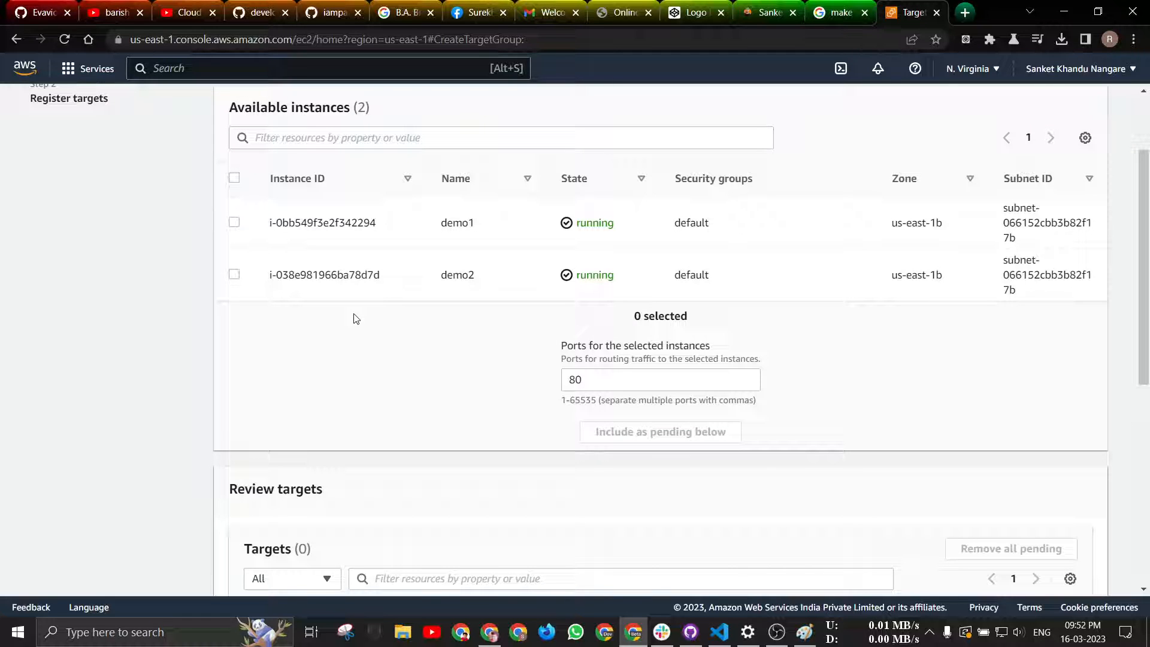
- Include the demo1 instance as a pending target on port 80 and review the target list
left_click(233, 222)
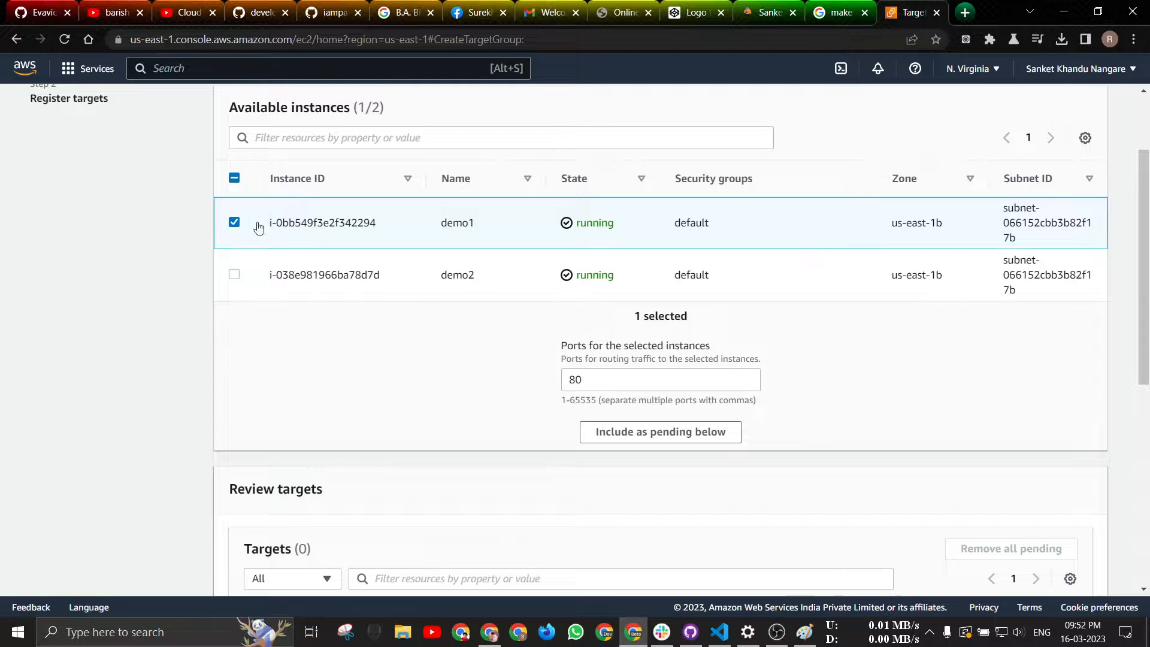
left_click(609, 433)
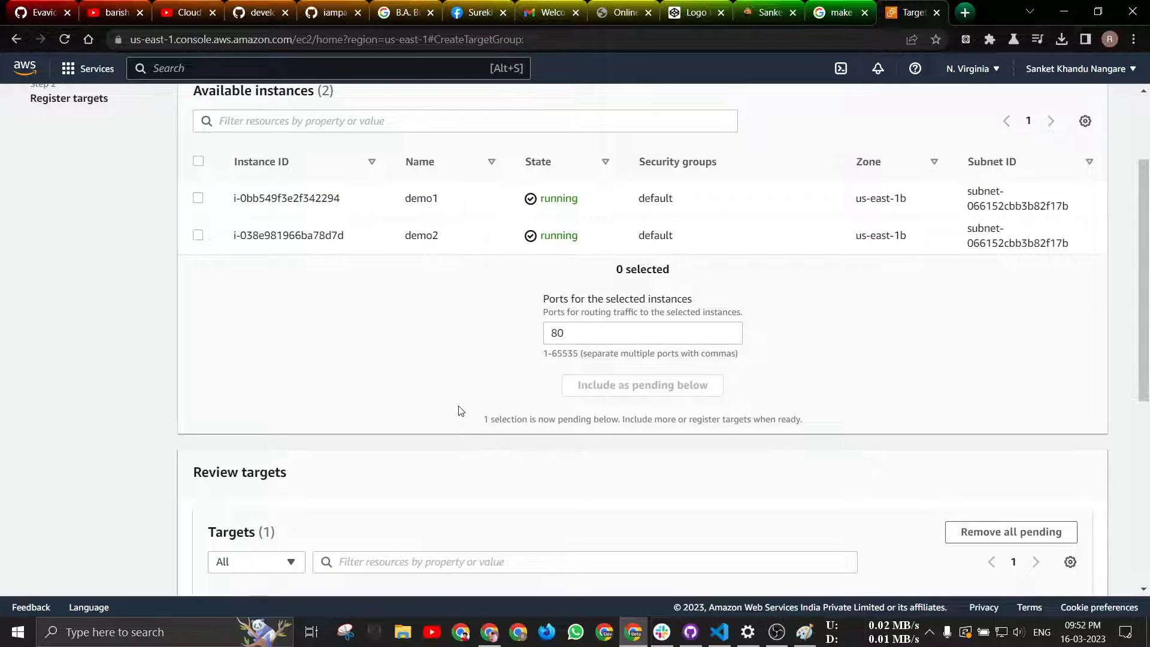
scroll(460, 410, "down", 5)
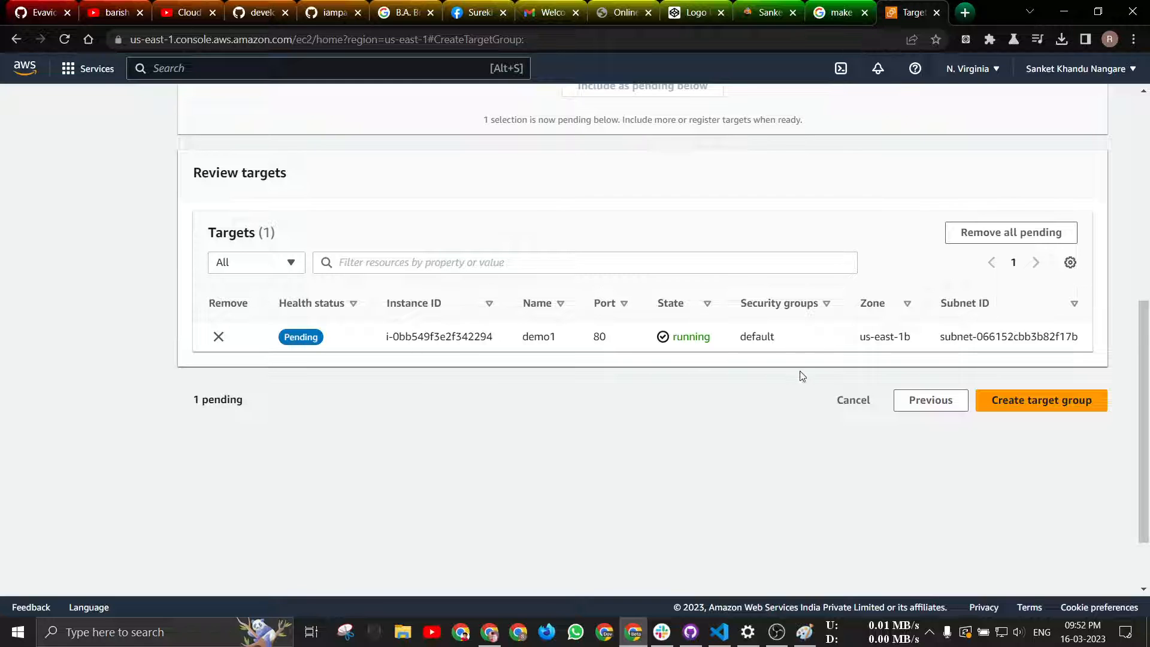
- Create the demo-load-B target group with demo1 as its only target
scroll(802, 376, "up", 5)
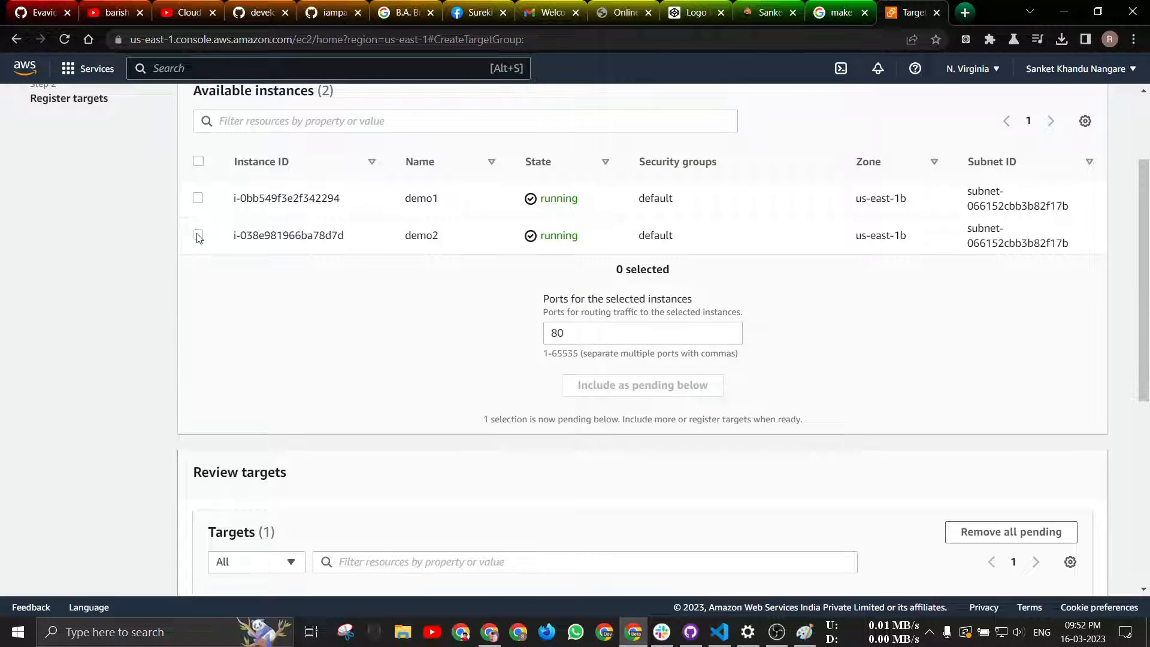
scroll(789, 484, "down", 5)
left_click(1039, 399)
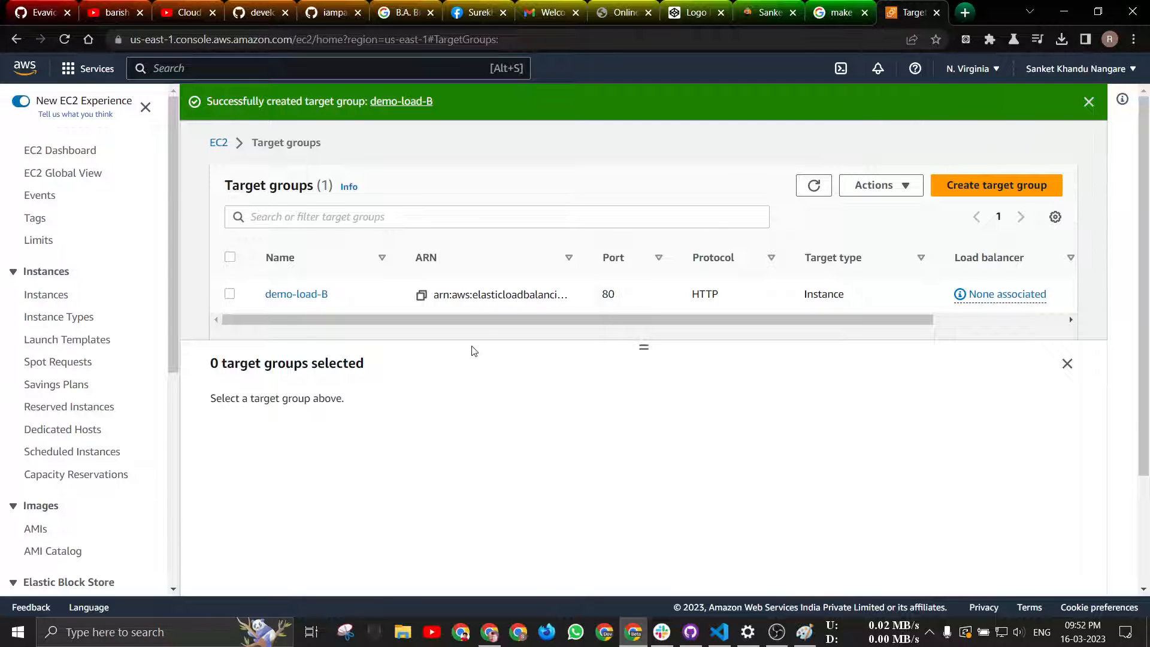
- Start a second target group with the Instances target type, name it demo-load-b-2 and proceed to registering targets
left_click(963, 186)
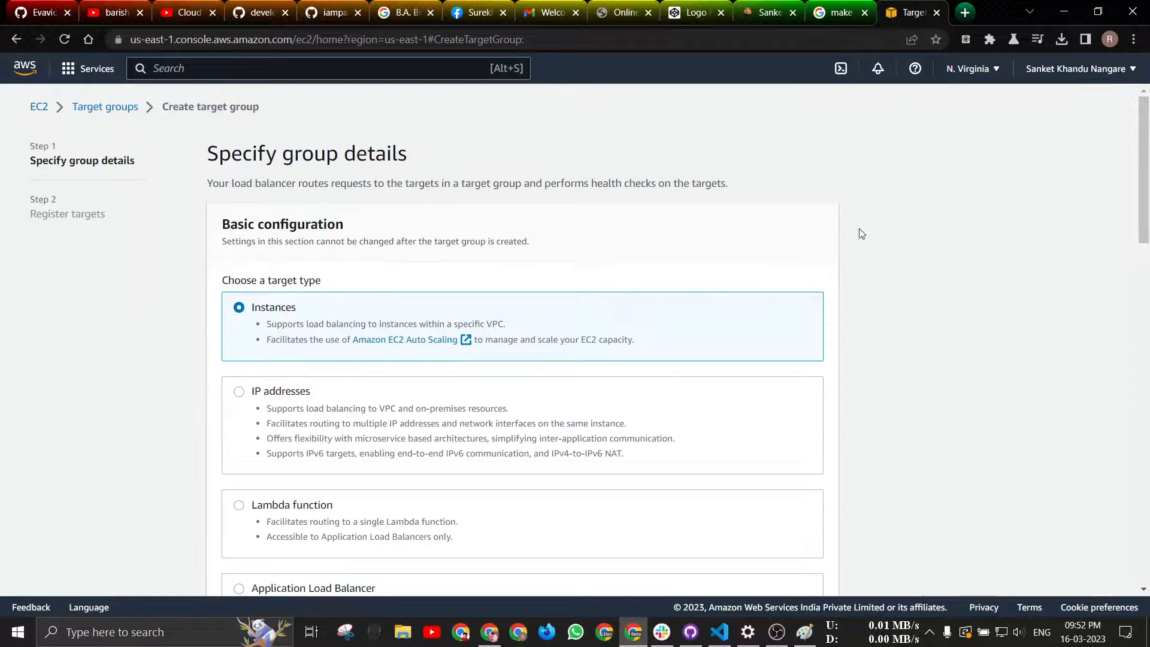
scroll(357, 336, "down", 5)
left_click(275, 385)
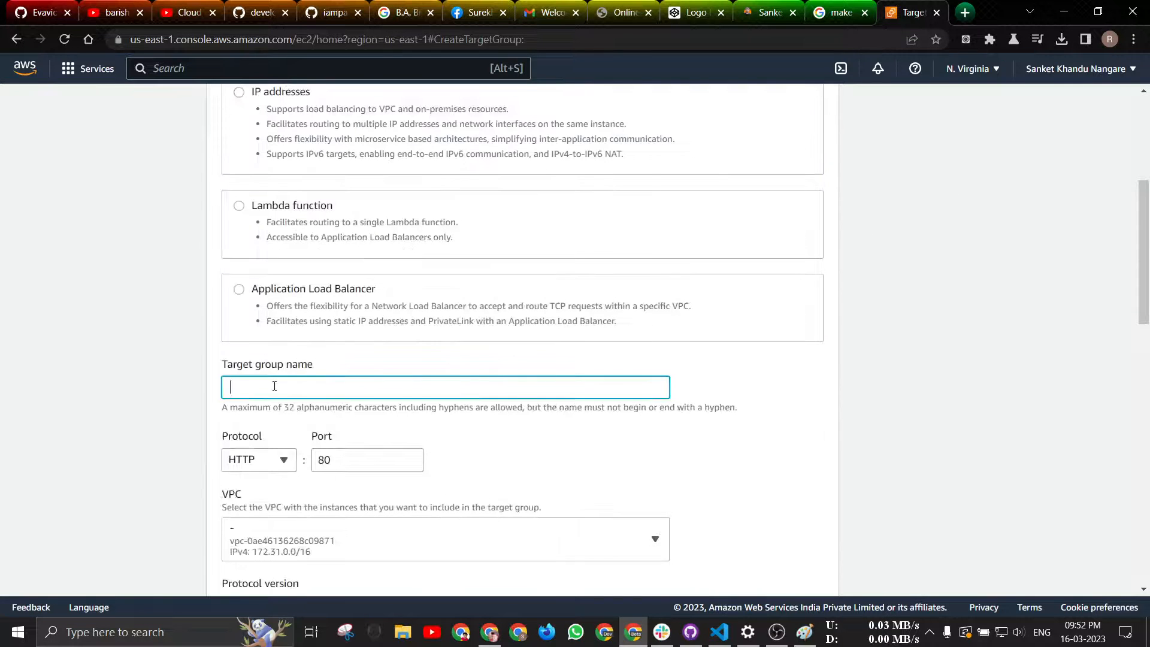
type("demo")
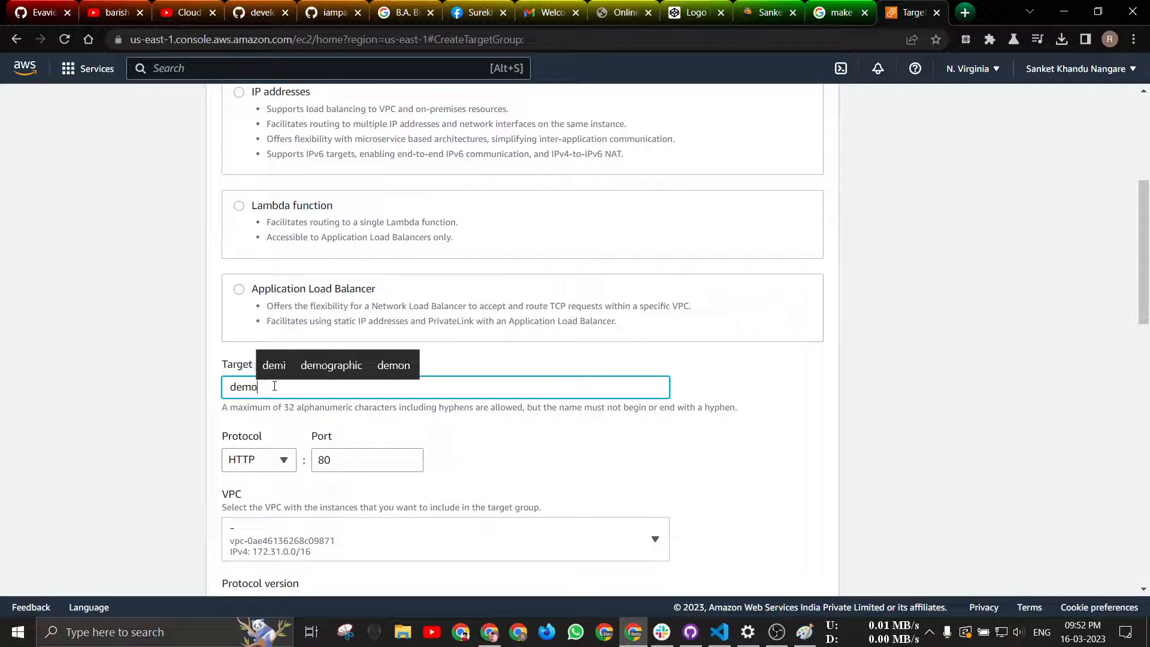
type("-loa")
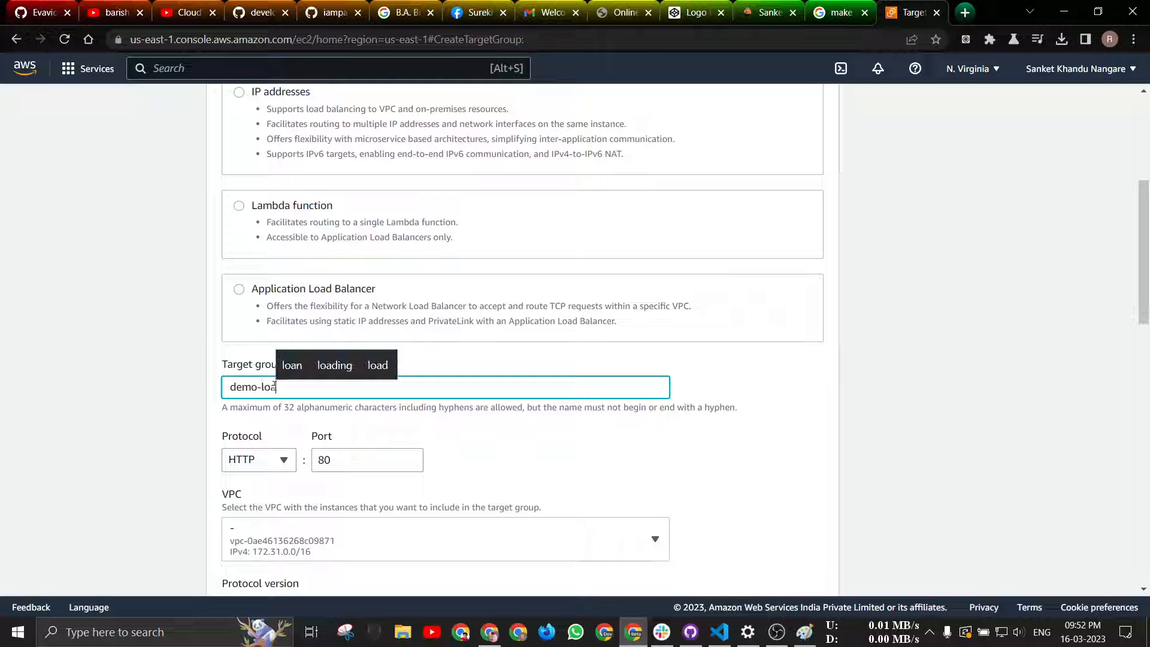
type("d")
type("-b-2")
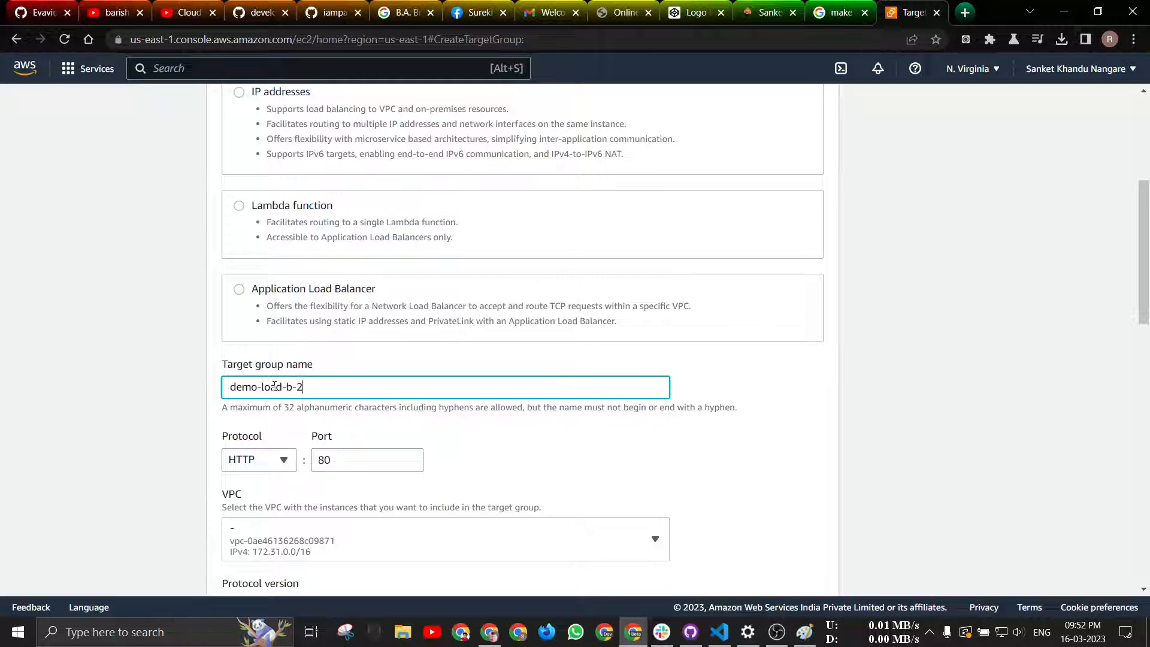
scroll(273, 385, "down", 15)
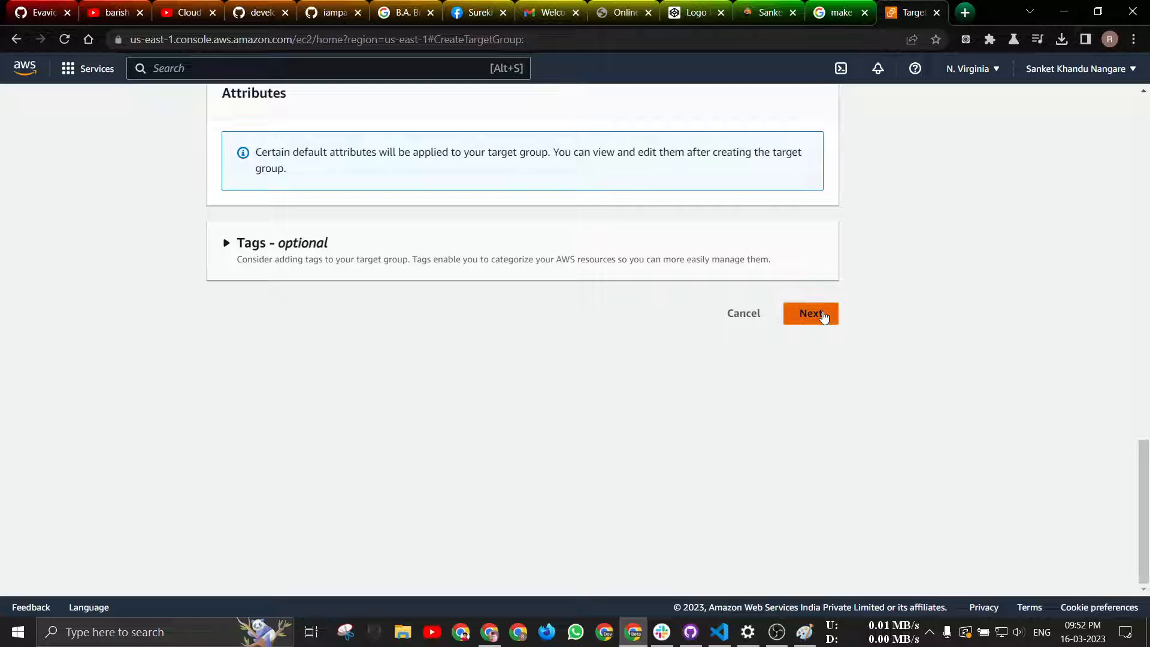
left_click(825, 314)
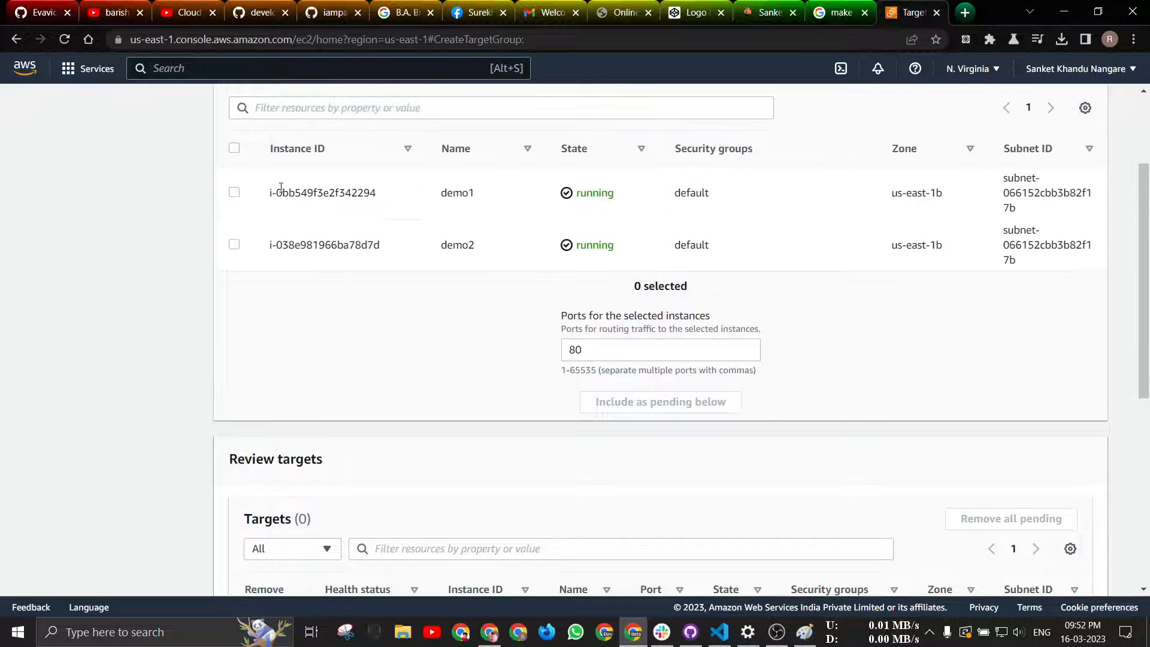
- Include the demo2 instance as a pending target on port 80 and create the target group
left_click(234, 245)
left_click(657, 400)
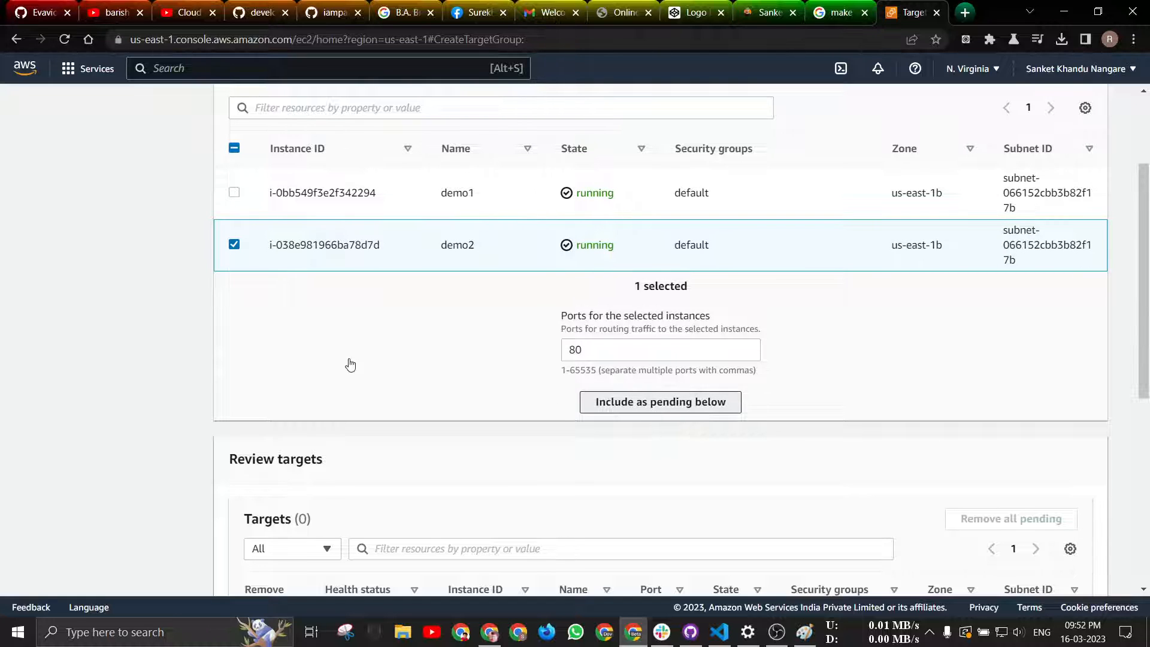
scroll(353, 363, "down", 5)
left_click(1060, 370)
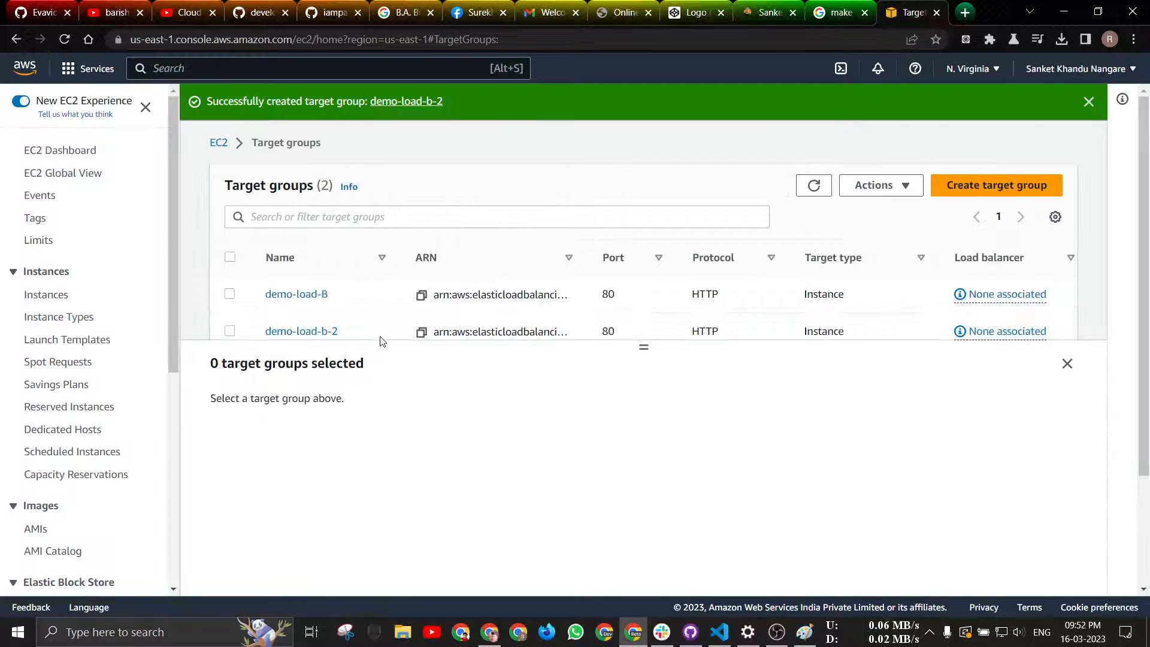
- Review the columns of the target groups list and examine the registered targets of demo-load-B
left_click_drag(644, 347, 644, 465)
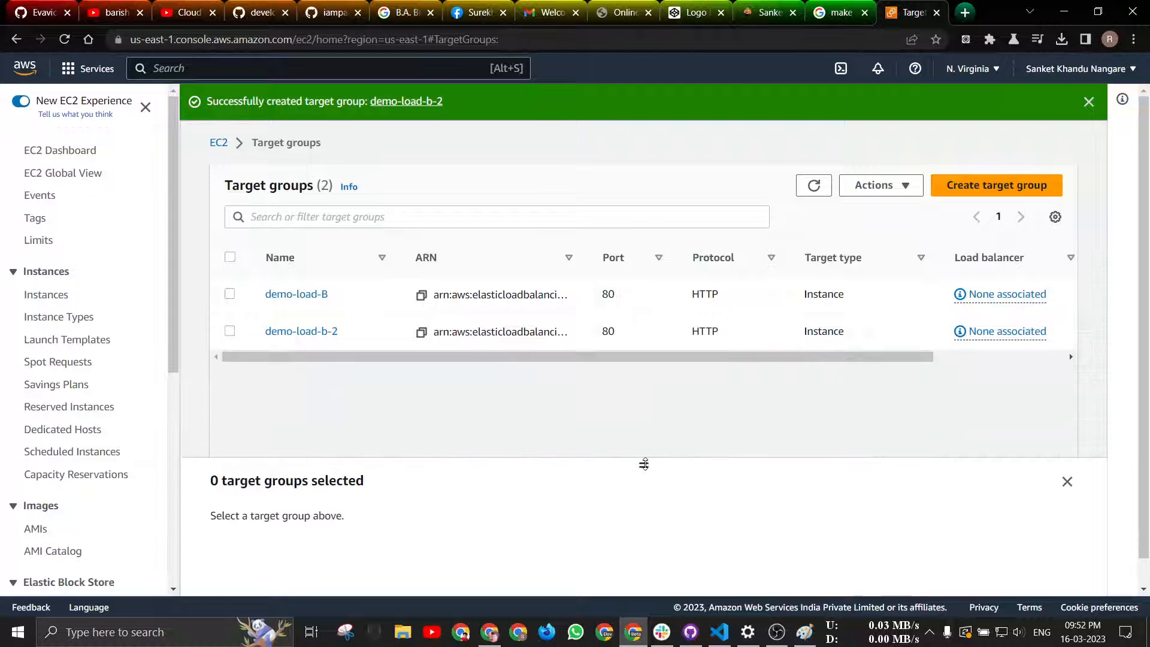
left_click_drag(641, 362, 770, 361)
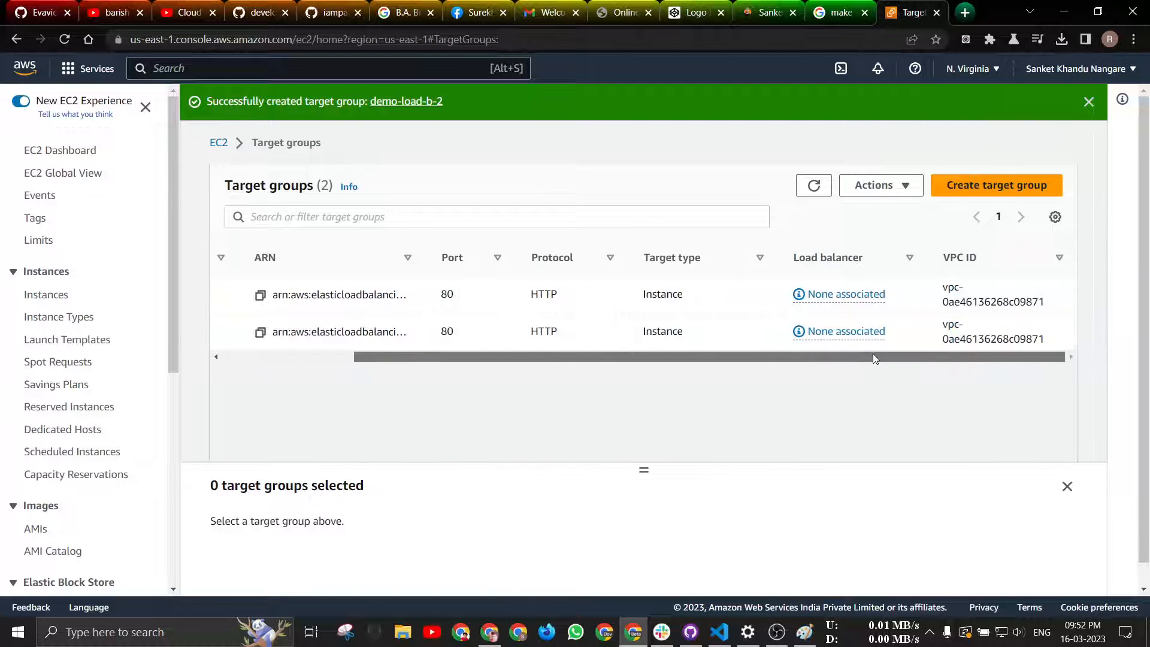
left_click_drag(873, 358, 773, 345)
scroll(405, 333, "down", 1)
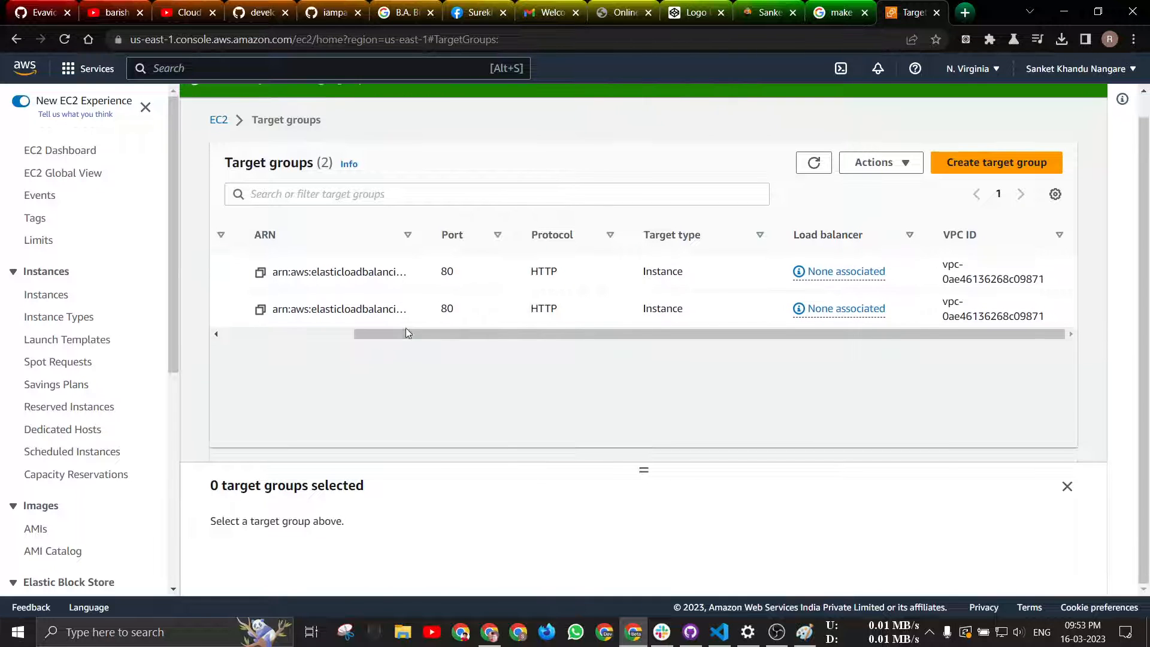
left_click_drag(406, 333, 244, 336)
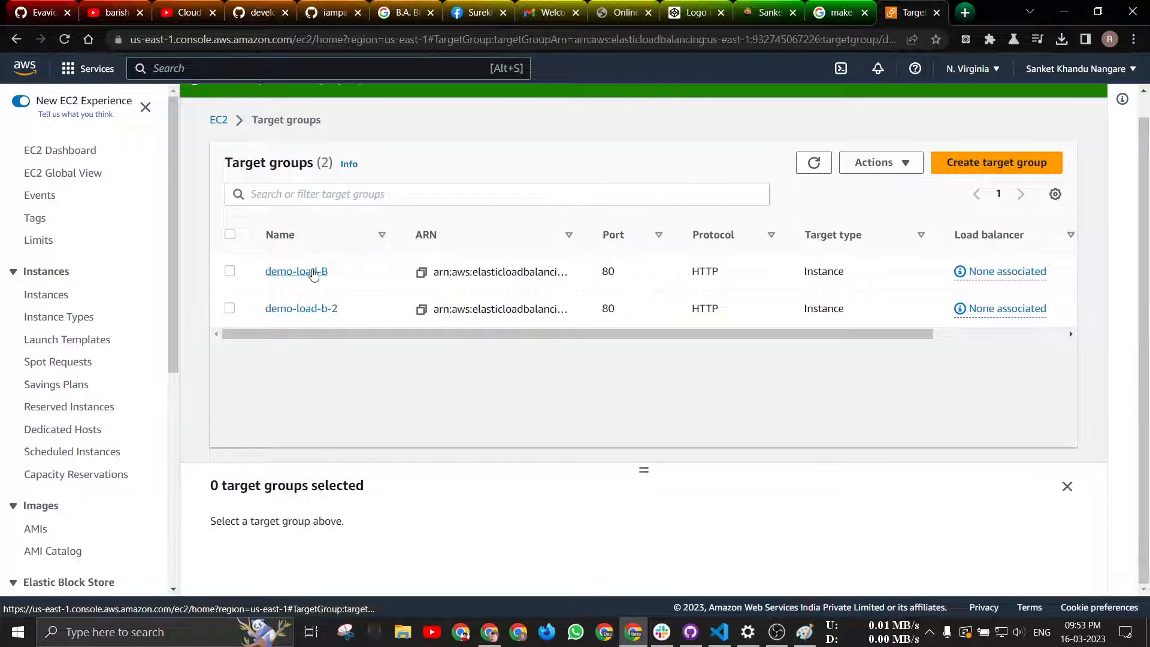
left_click(314, 273)
scroll(324, 272, "down", 5)
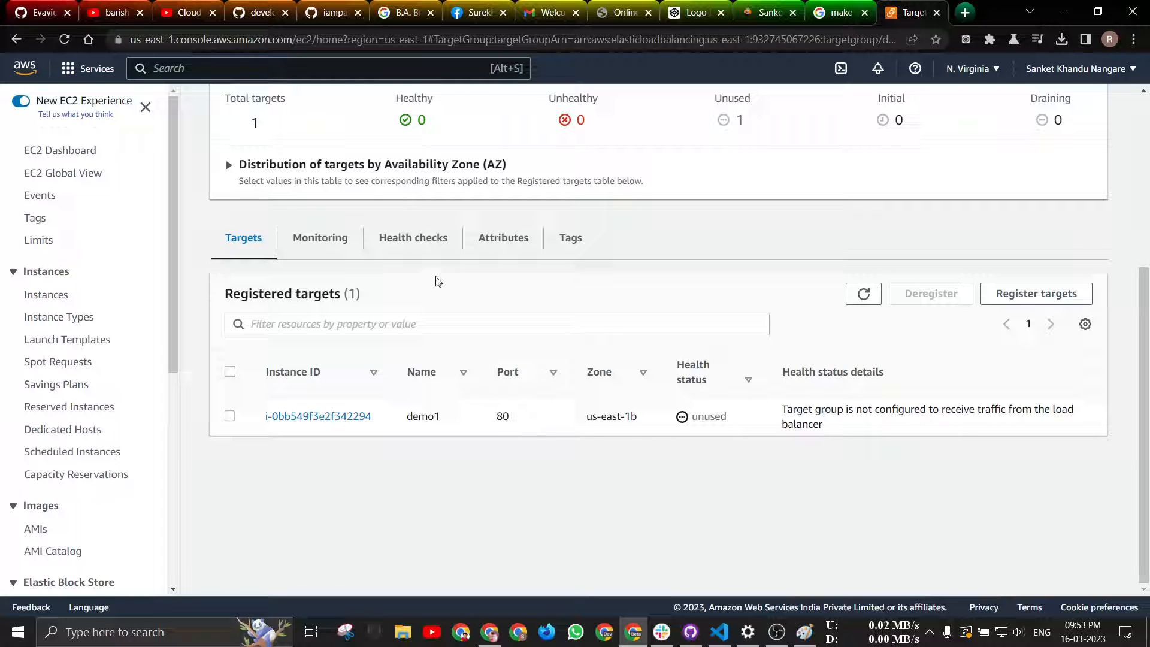
- Go to the load balancers page and start creating a load balancer
scroll(174, 441, "down", 6)
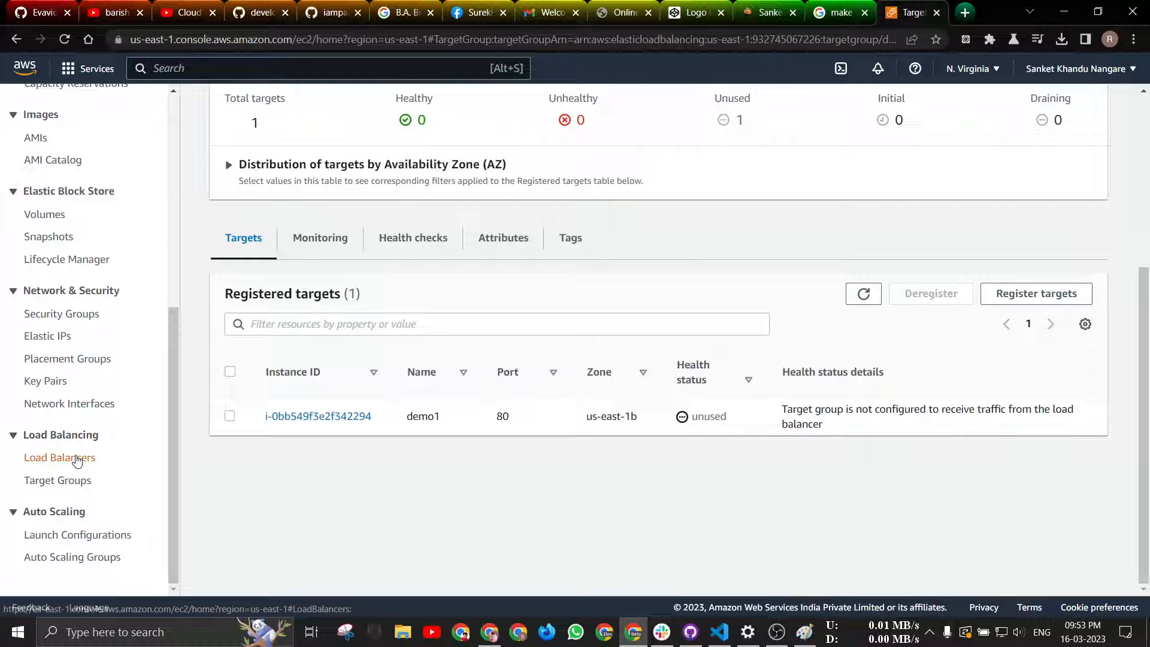
left_click(77, 459)
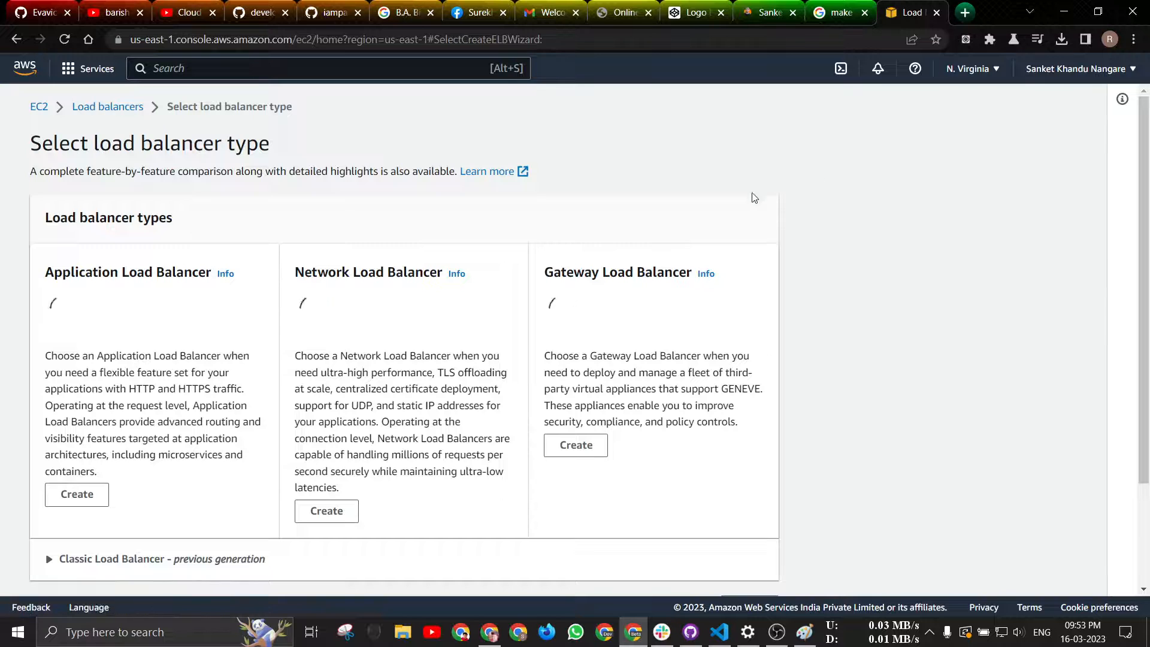
- Compare the Application, Network, Gateway and Classic Load Balancer types and read the Application Load Balancer description
scroll(725, 194, "down", 4)
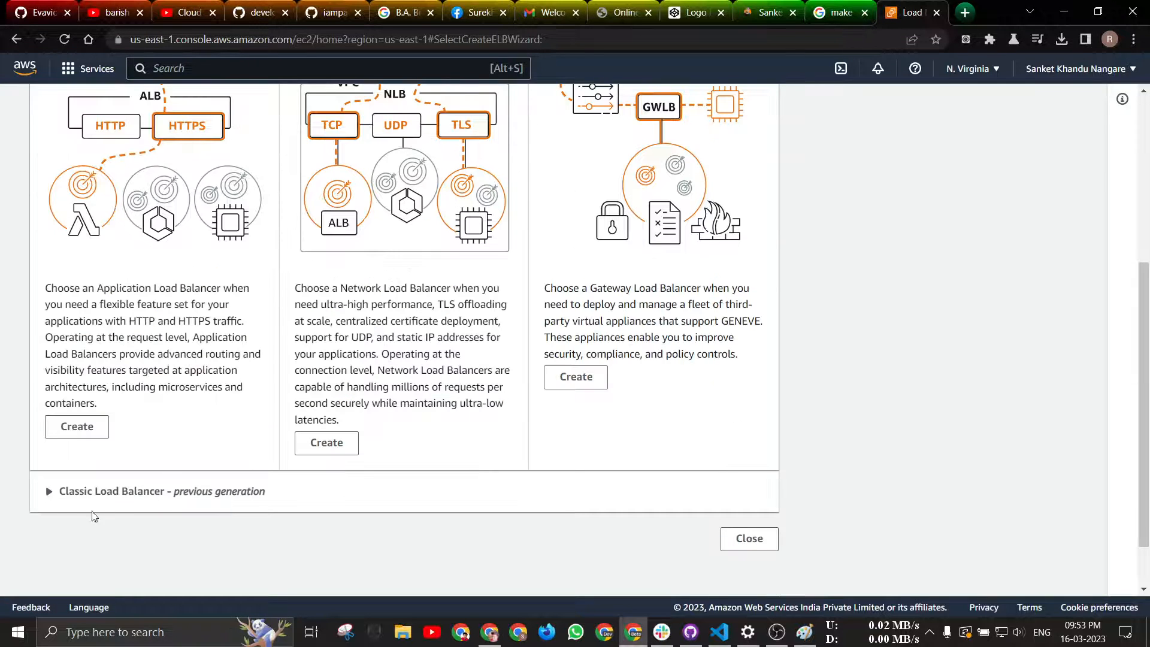
left_click(47, 498)
scroll(47, 502, "down", 5)
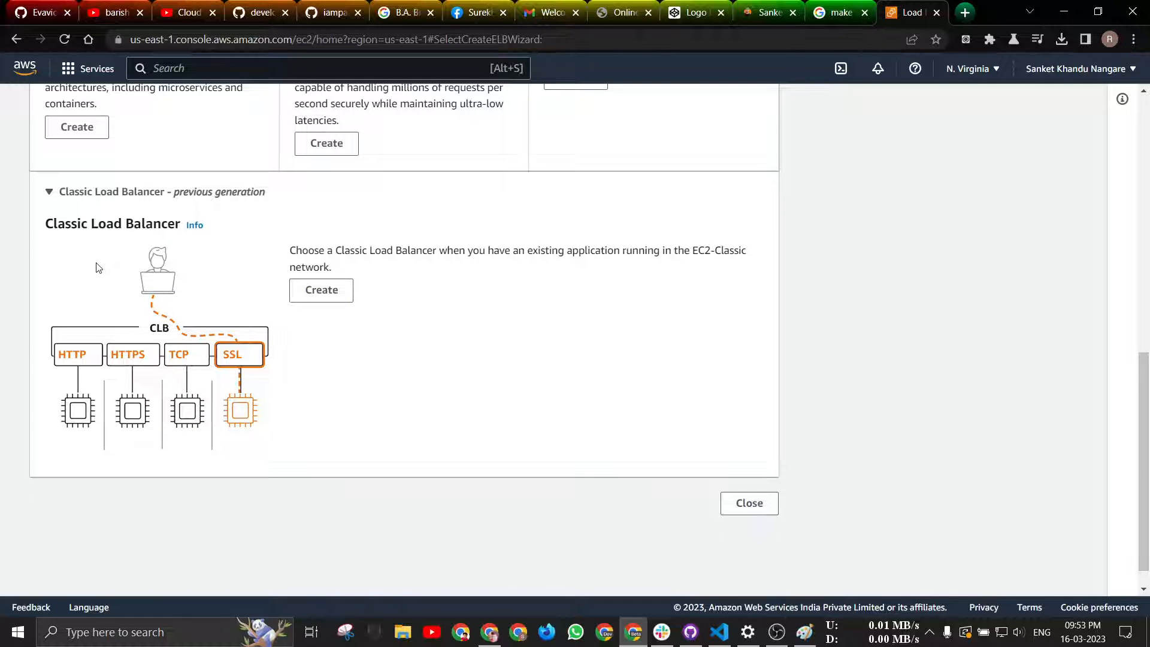
scroll(88, 270, "up", 5)
scroll(204, 259, "up", 5)
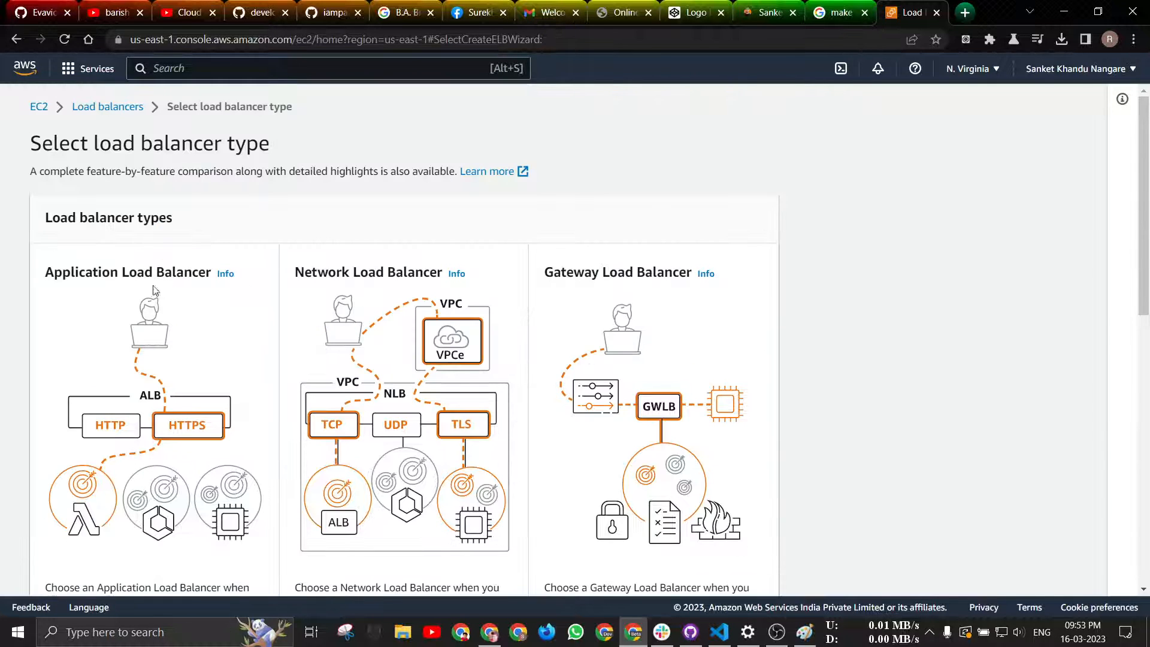
left_click_drag(43, 276, 212, 274)
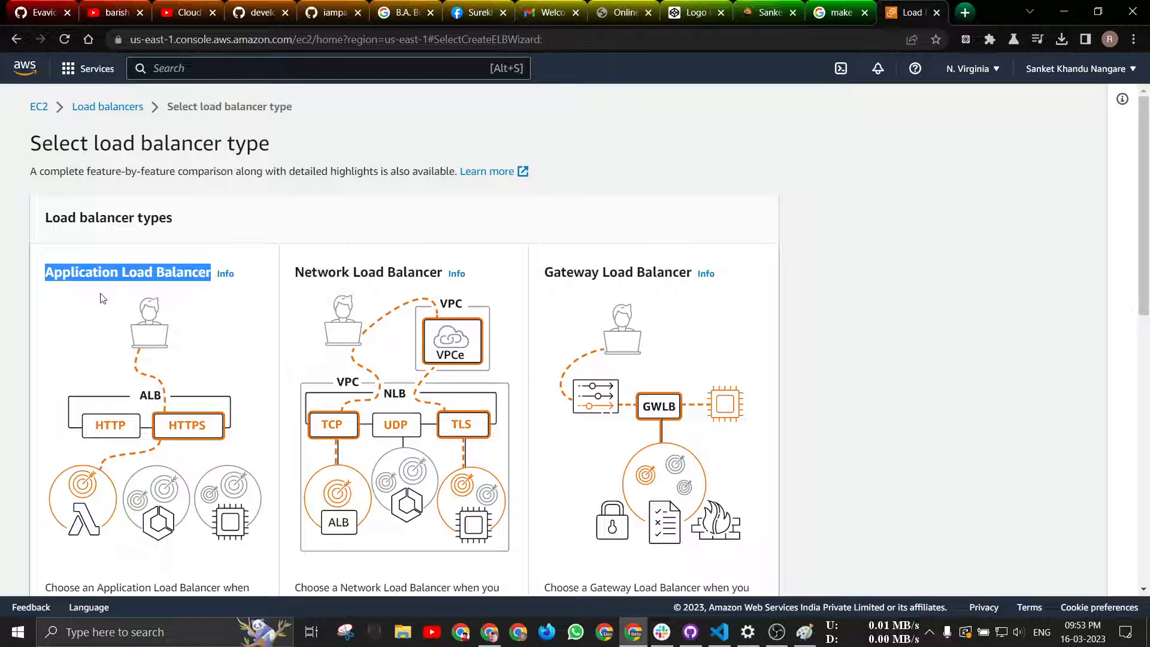
scroll(99, 287, "down", 5)
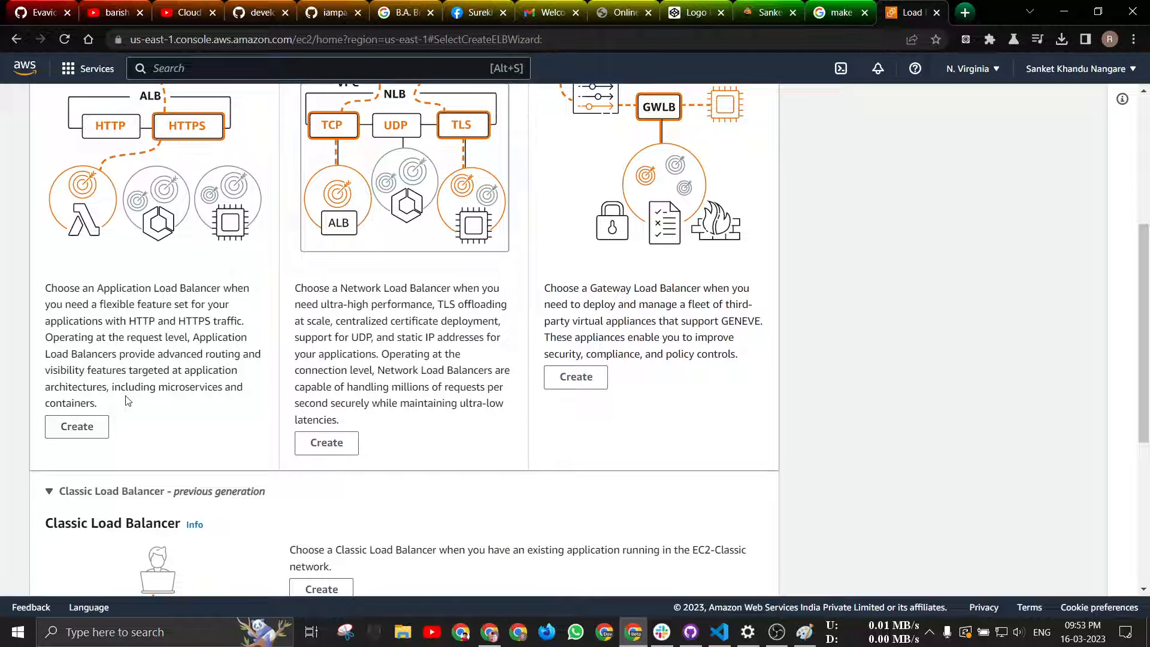
scroll(128, 401, "up", 5)
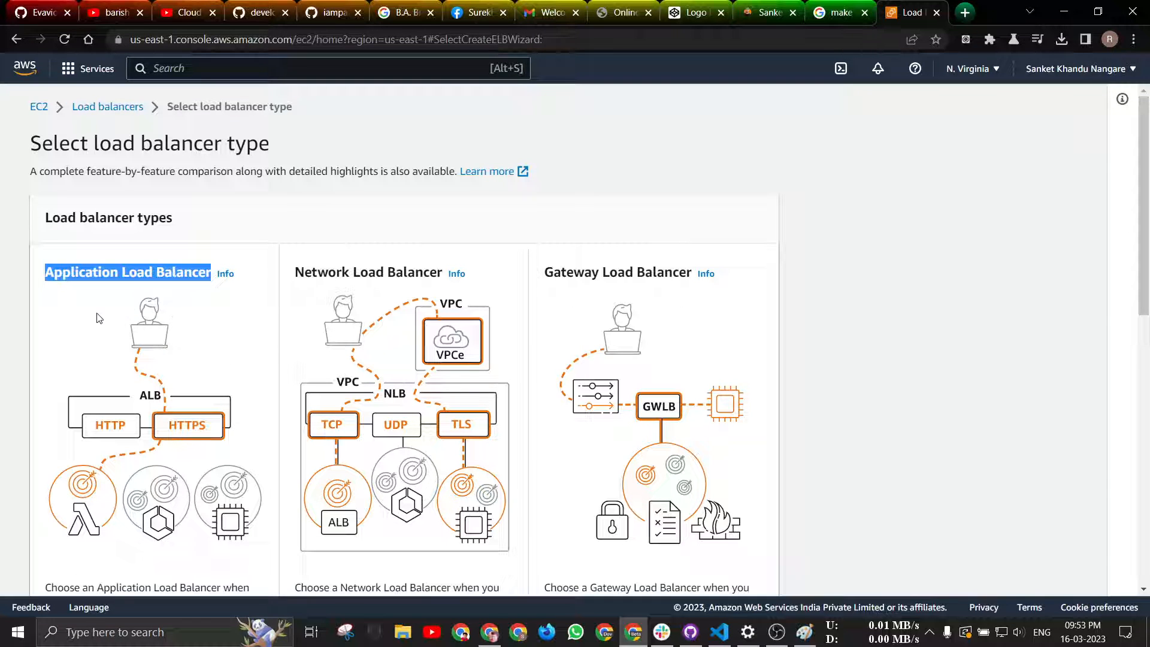
scroll(99, 295, "down", 5)
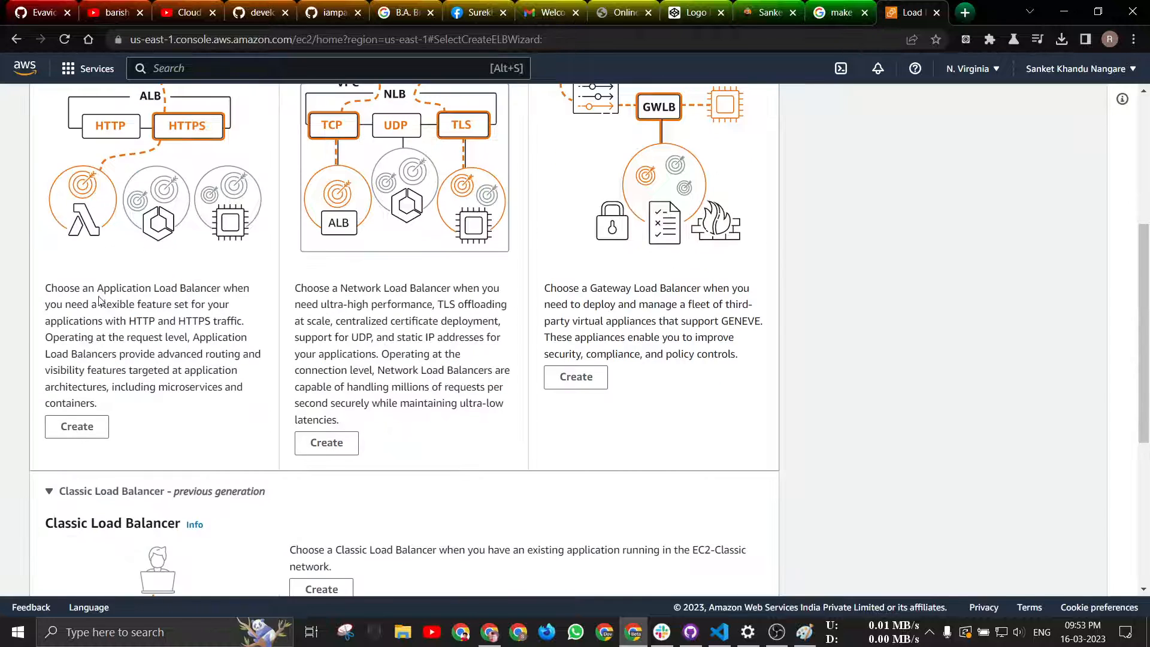
- Choose the Application Load Balancer type and name the load balancer load-b, keeping the Internet-facing scheme and IPv4
left_click(76, 427)
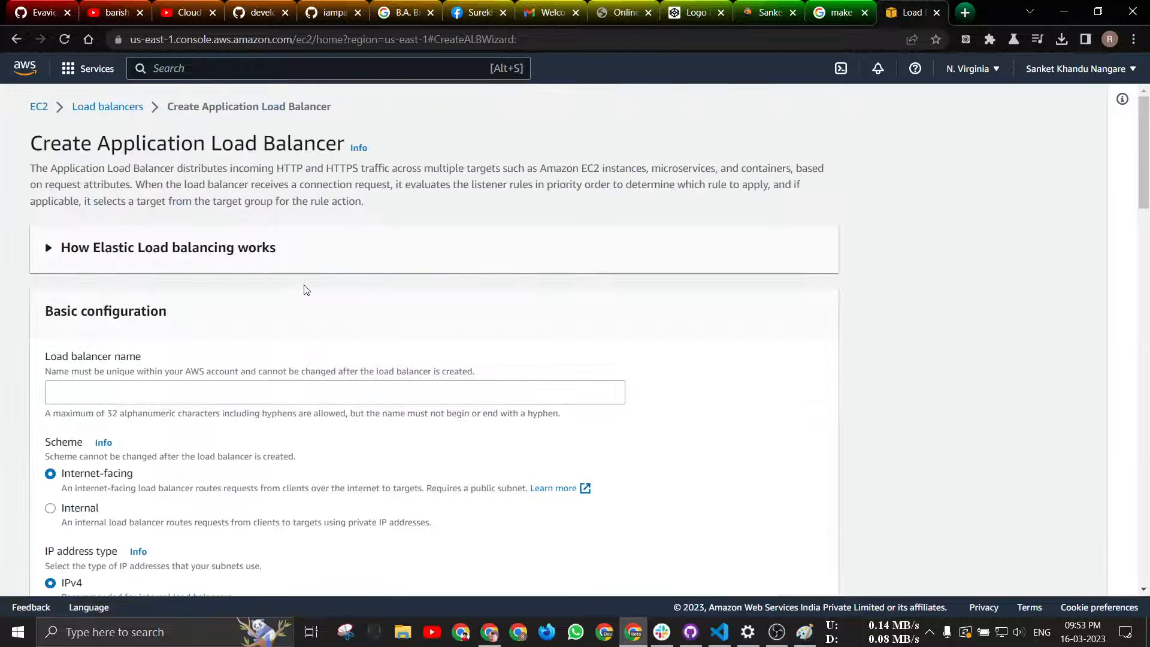
left_click(92, 399)
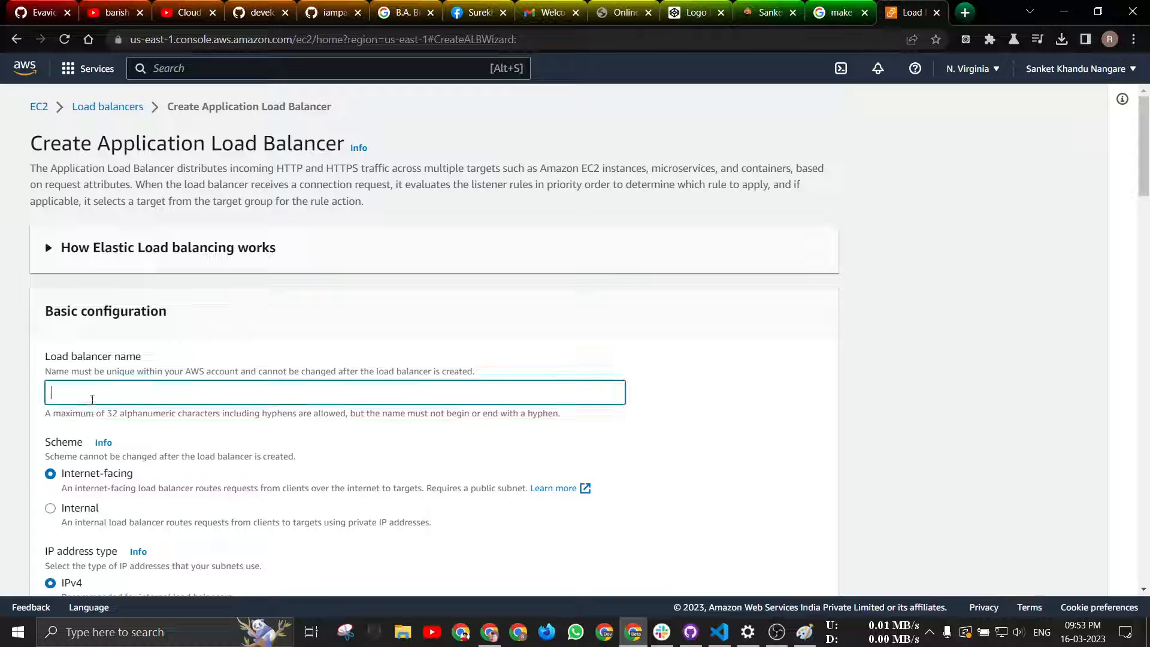
type("l")
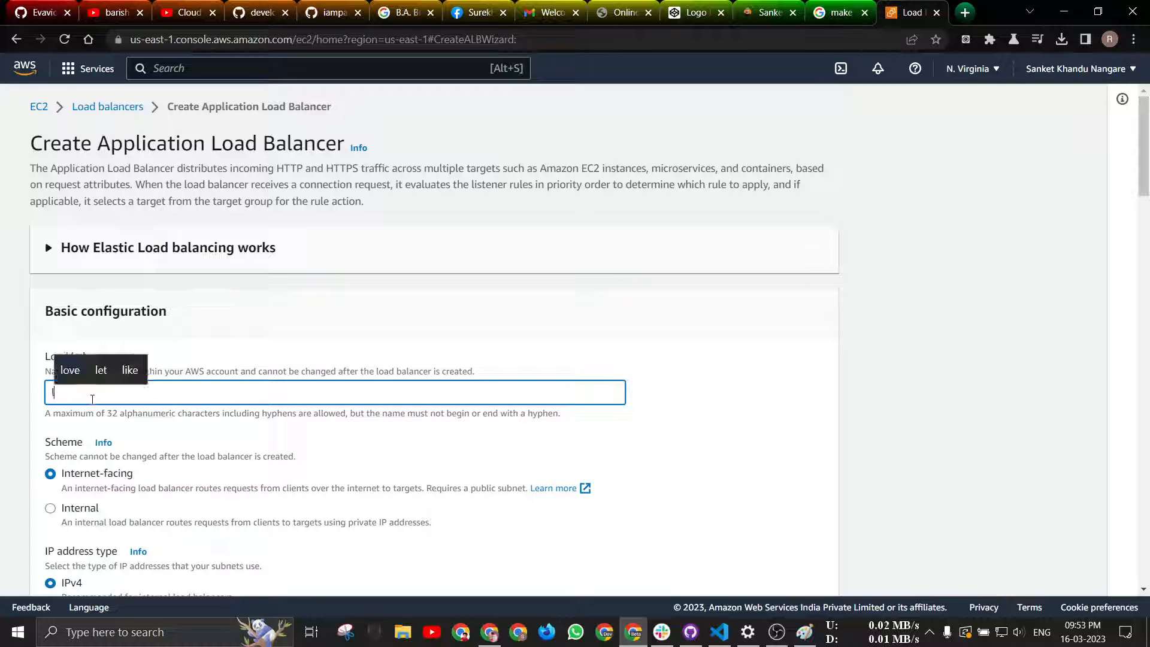
type("oad-b")
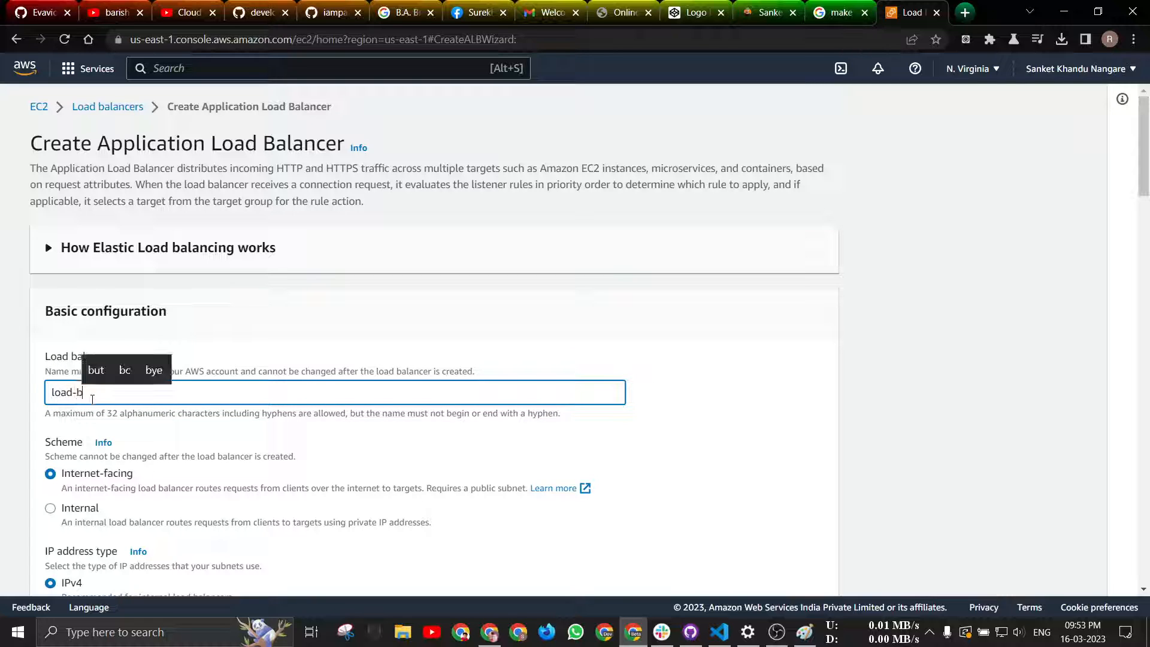
scroll(424, 225, "down", 5)
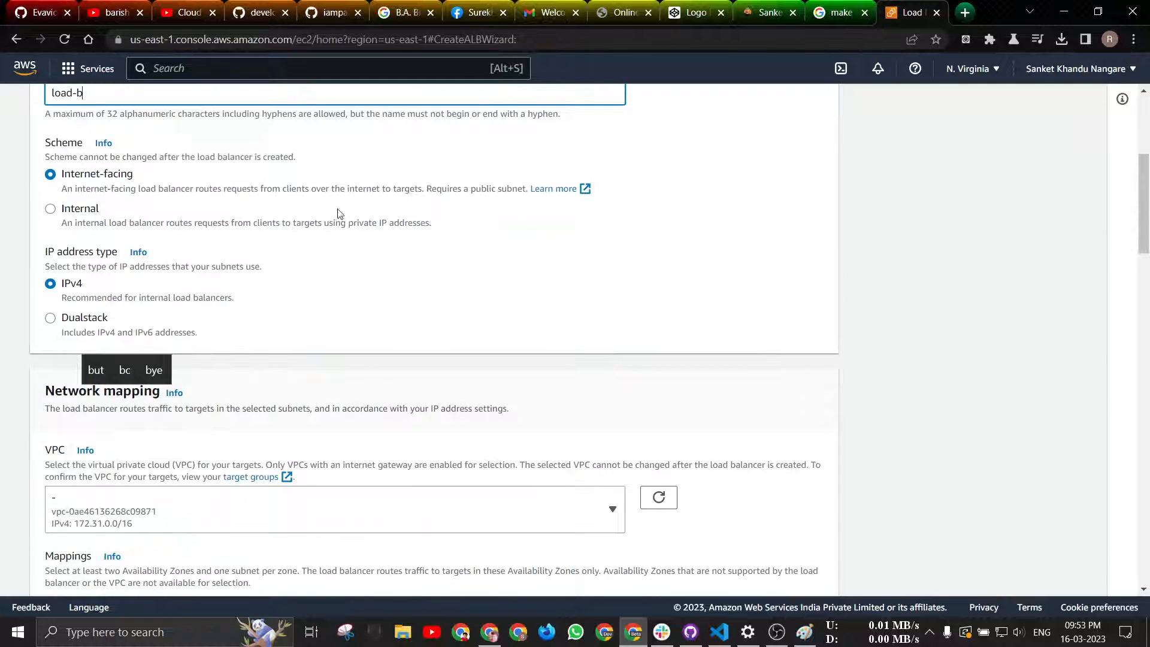
left_click(601, 249)
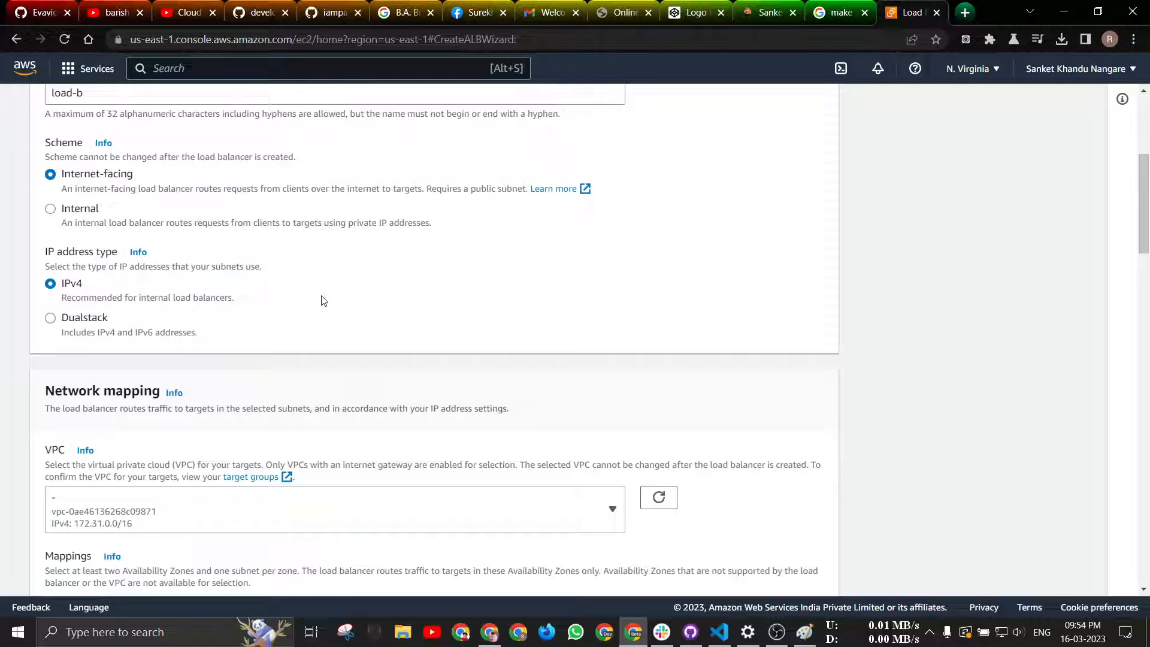
- Map the load balancer to the us-east-1a, us-east-1b and us-east-1c Availability Zones with their default subnets
scroll(227, 253, "down", 5)
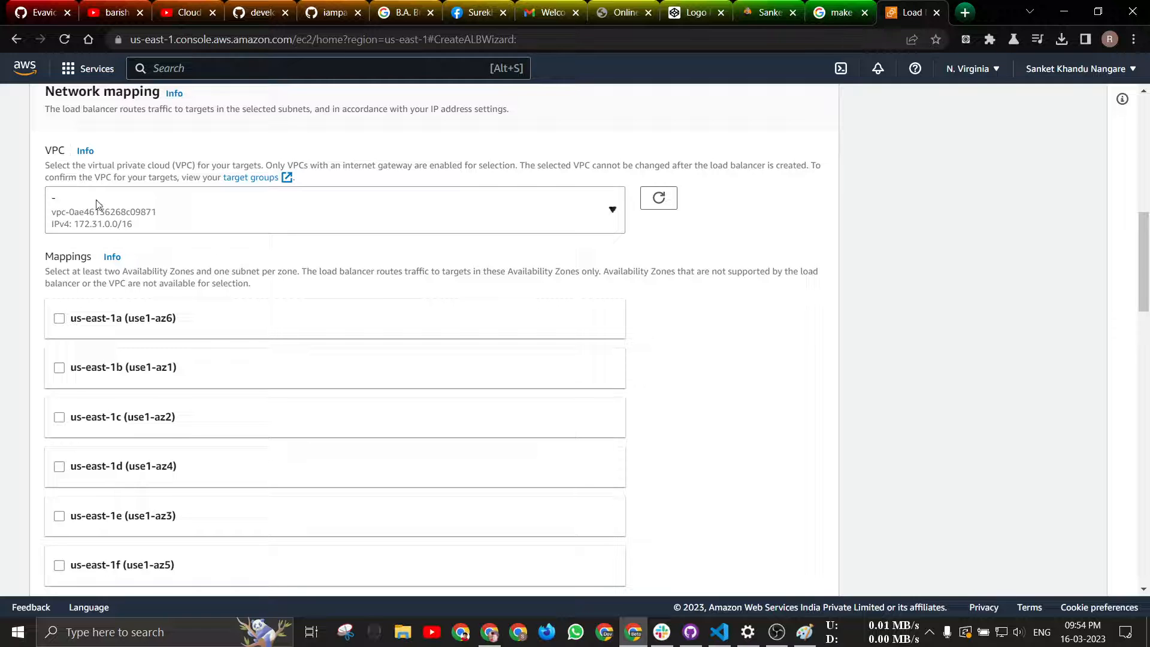
left_click(58, 318)
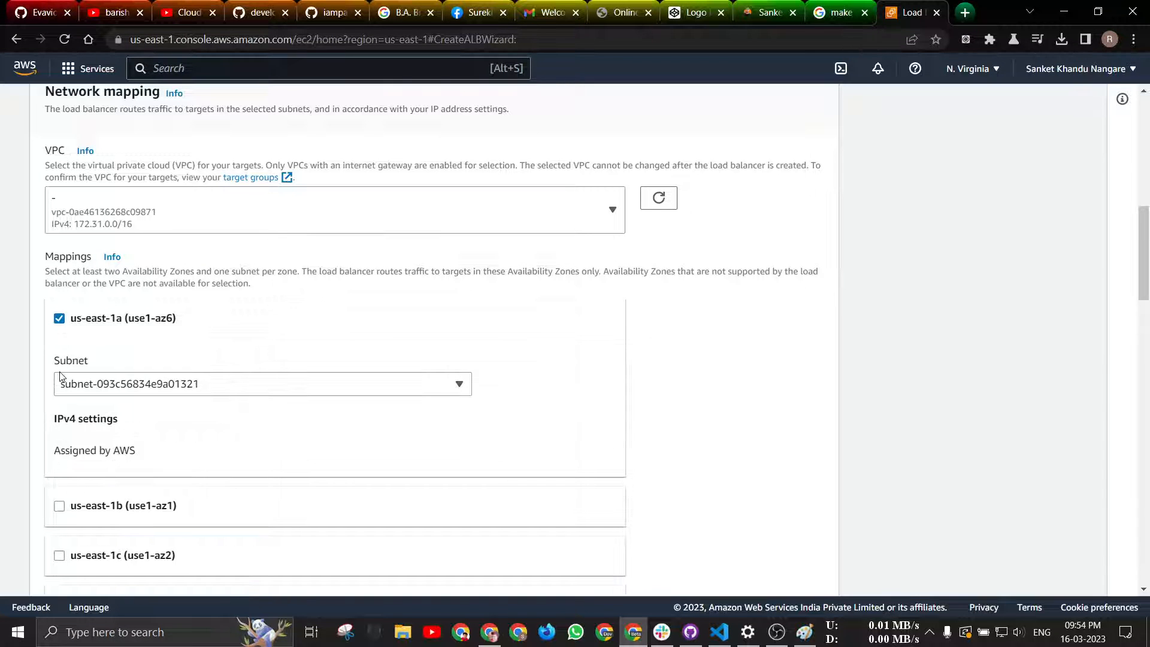
left_click(109, 386)
left_click(128, 386)
scroll(70, 295, "down", 5)
left_click(59, 206)
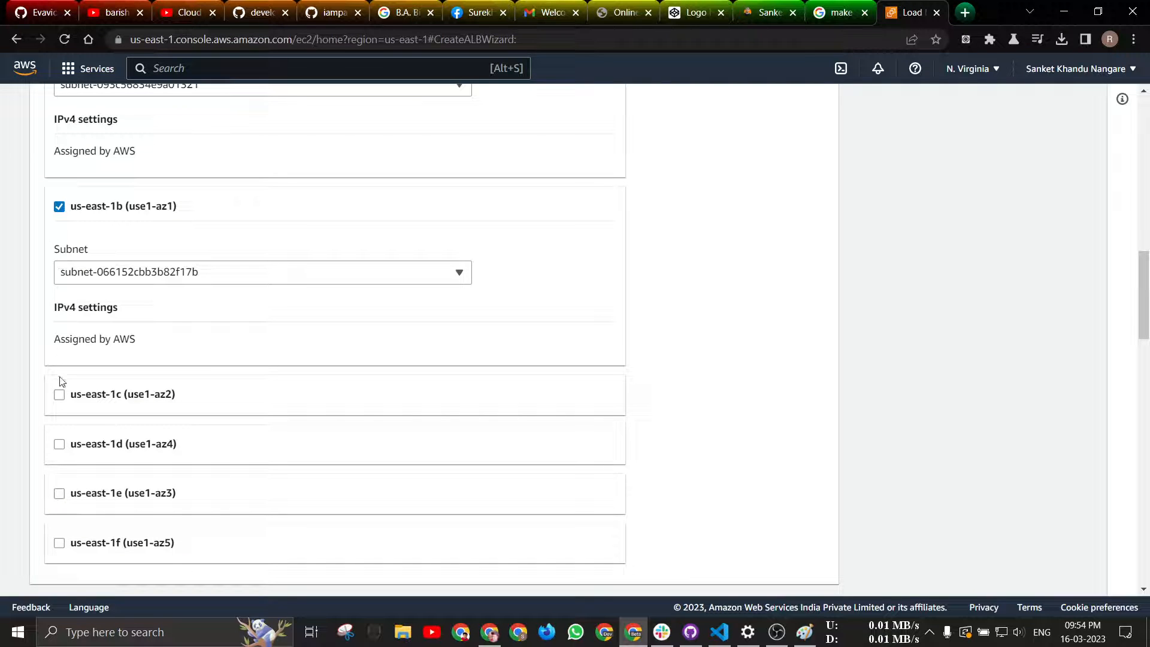
scroll(70, 483, "down", 5)
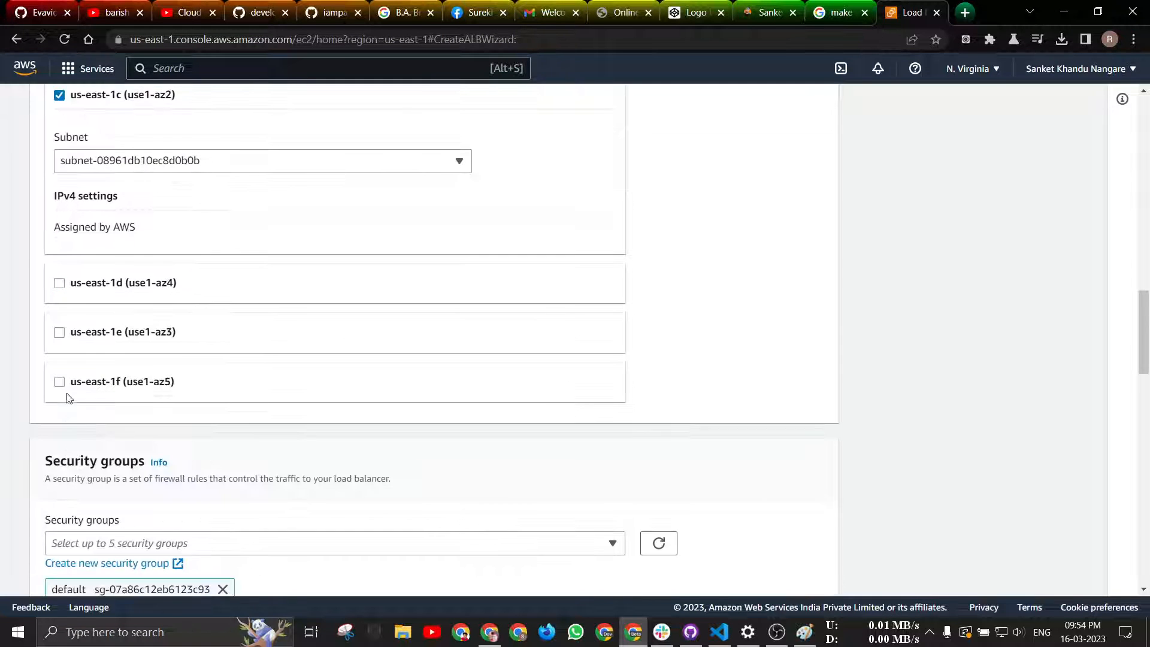
- Add the us-east-1d, us-east-1e and us-east-1f Availability Zones with their default subnets to the network mapping
left_click(63, 288)
scroll(68, 296, "down", 5)
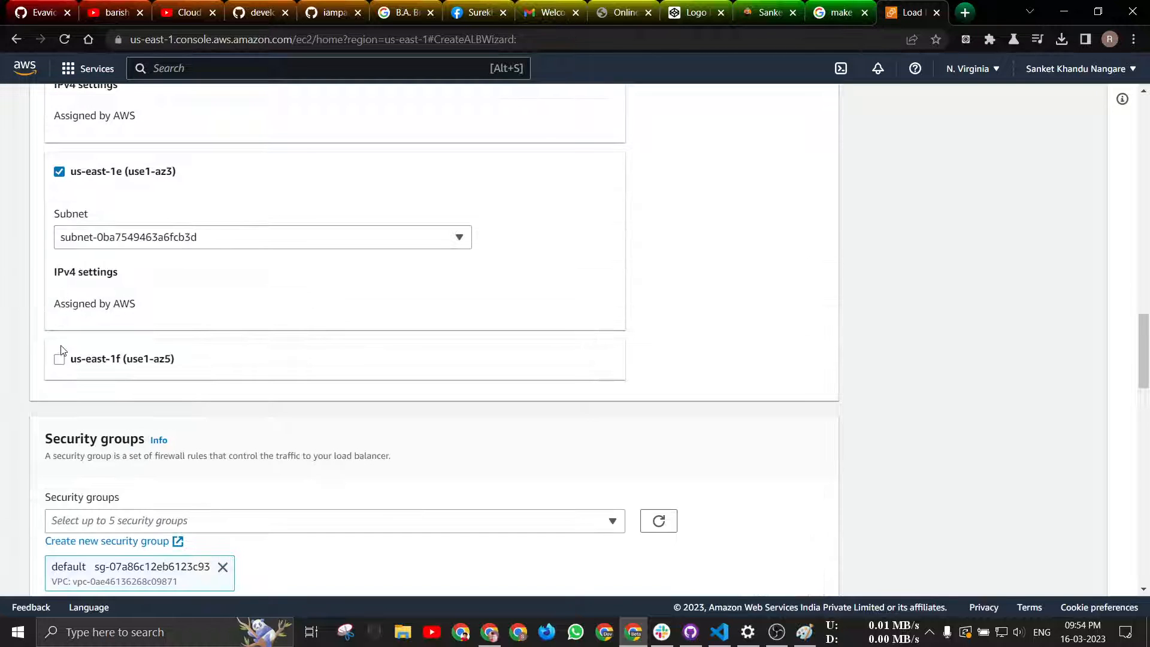
left_click(61, 364)
scroll(473, 353, "up", 15)
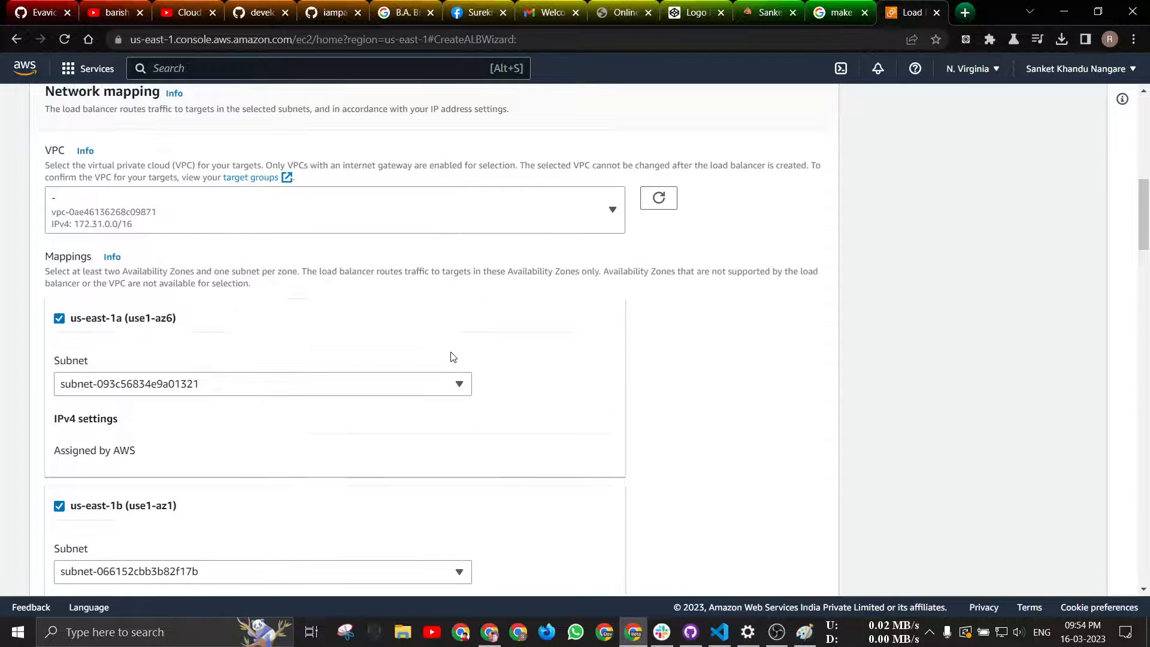
- Keep the default security group and forward the HTTP:80 listener to the demo-load-B target group
scroll(703, 372, "down", 20)
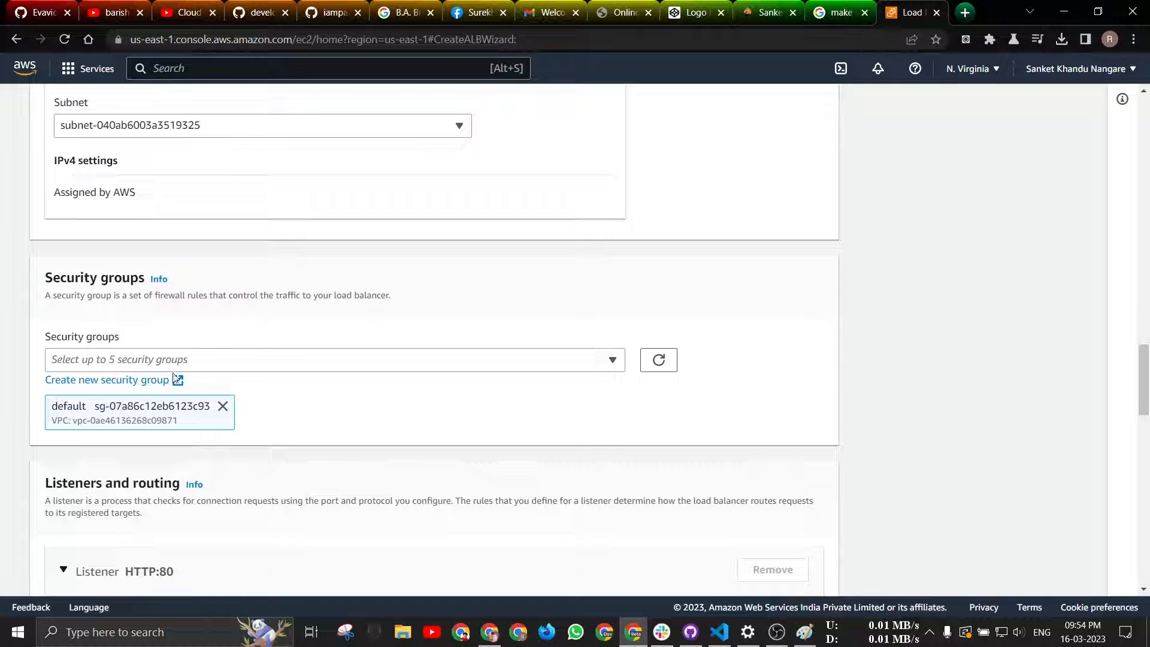
scroll(365, 419, "down", 5)
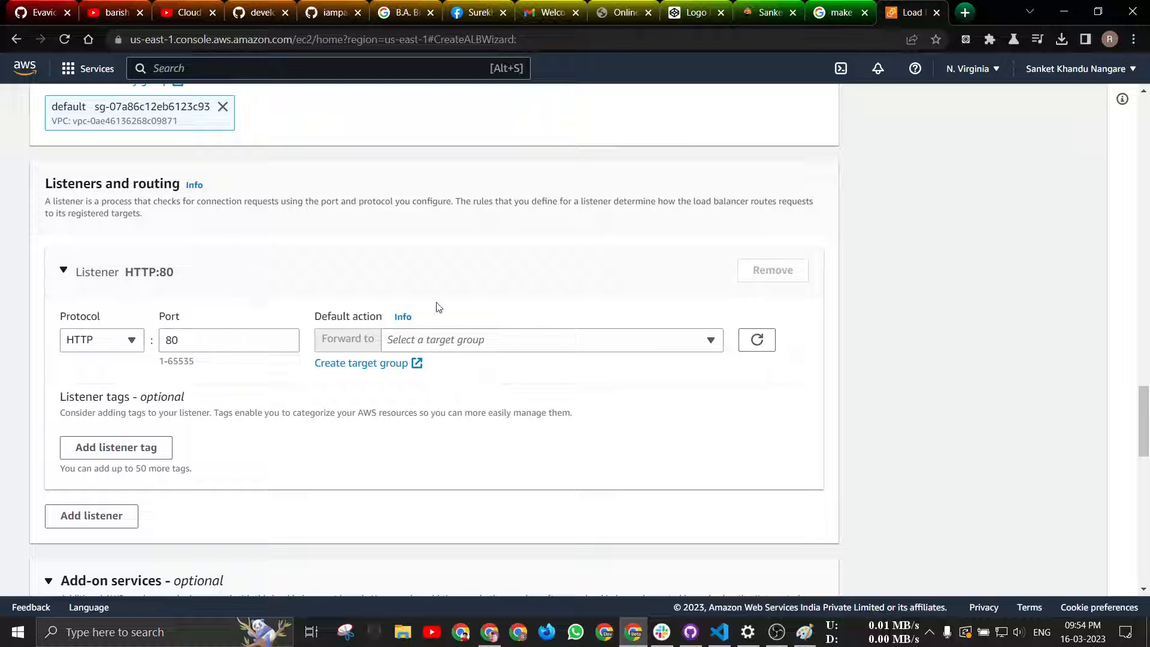
left_click(465, 341)
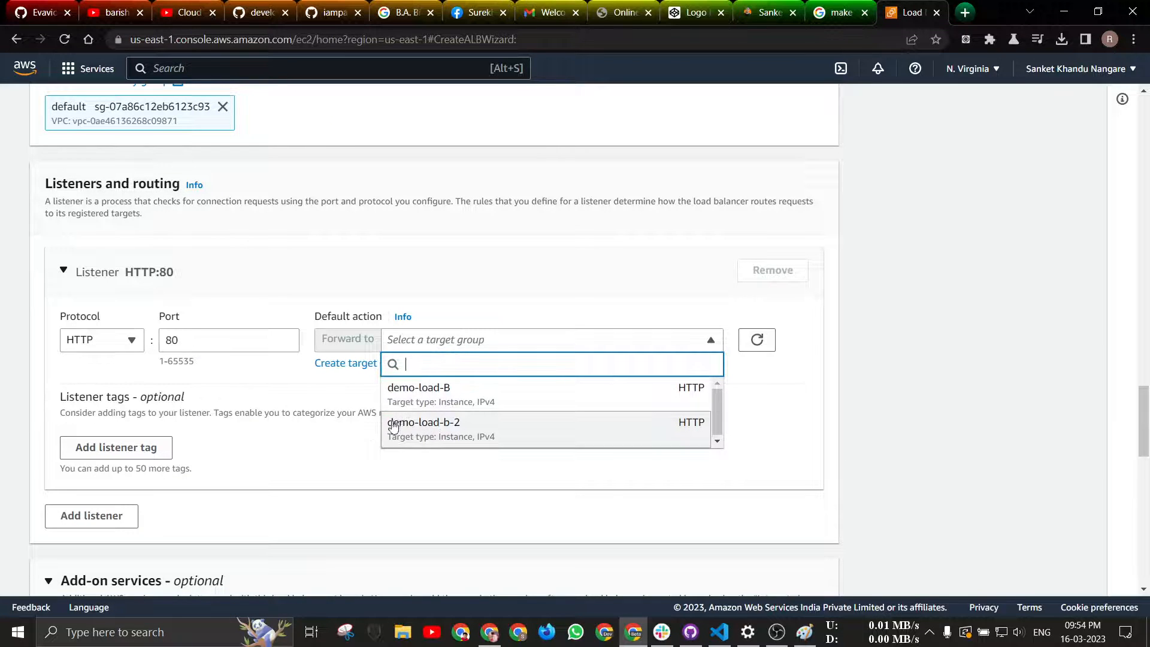
left_click(463, 395)
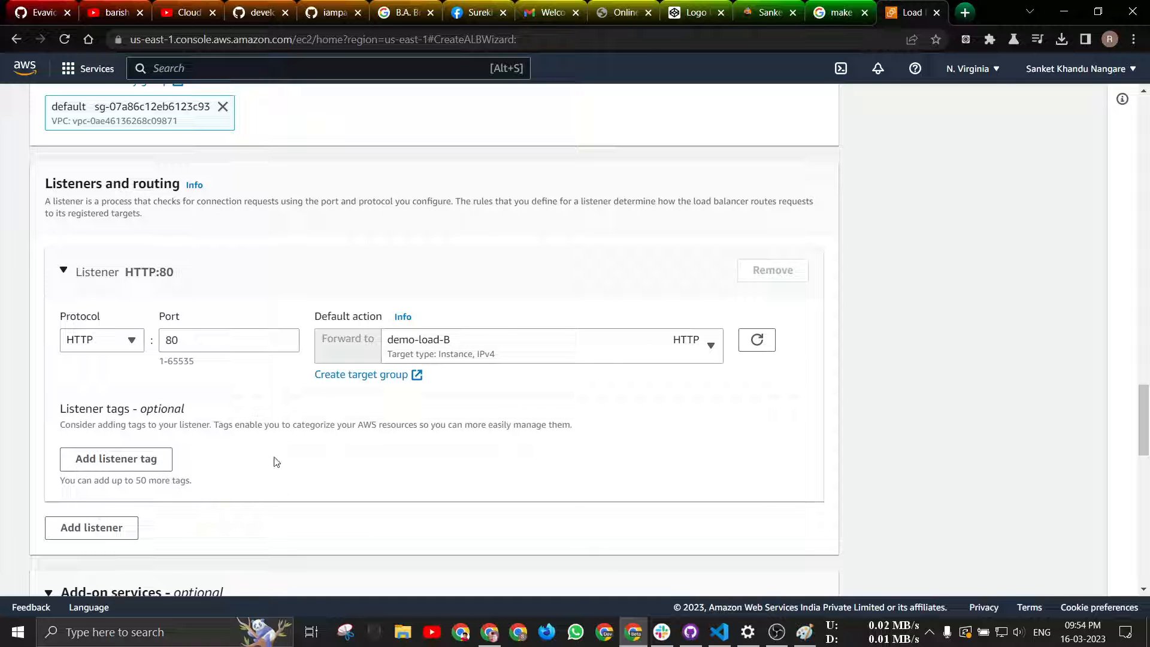
- Add a second HTTP listener on port 81 that forwards to the demo-load-b-2 target group
left_click(116, 531)
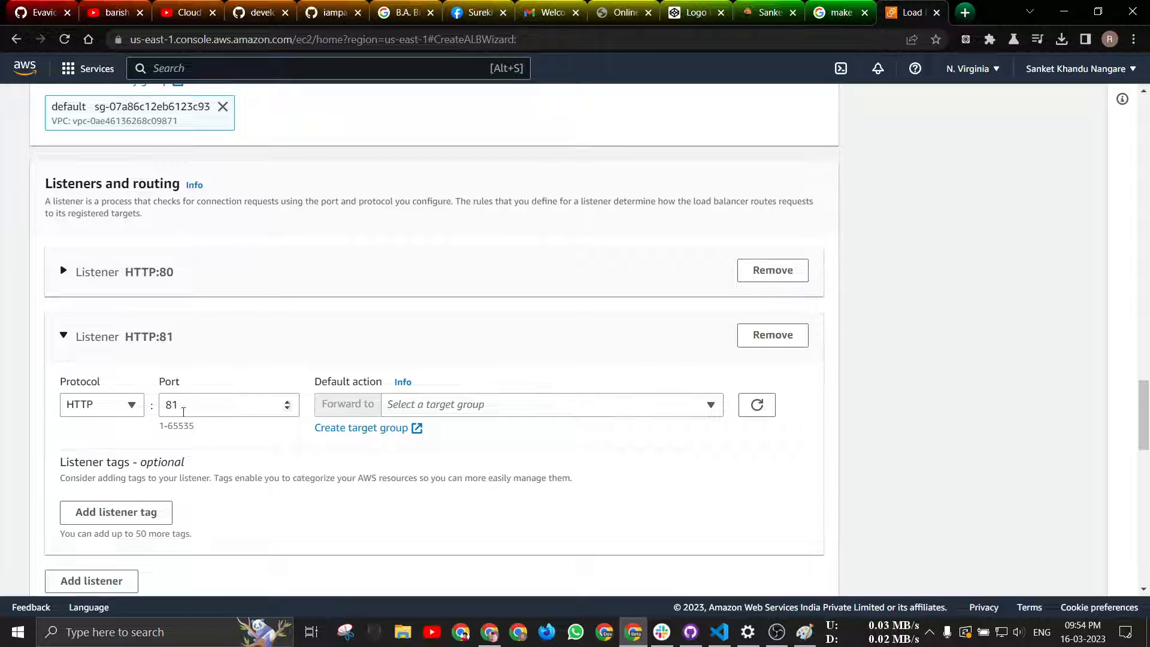
left_click(476, 409)
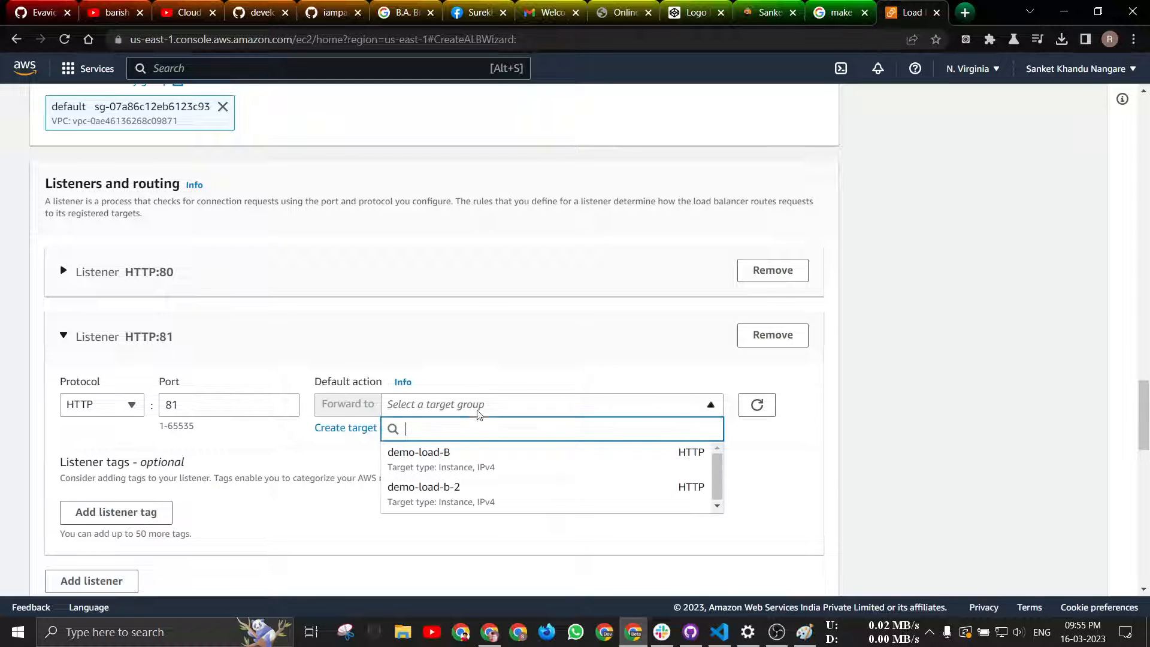
left_click(453, 485)
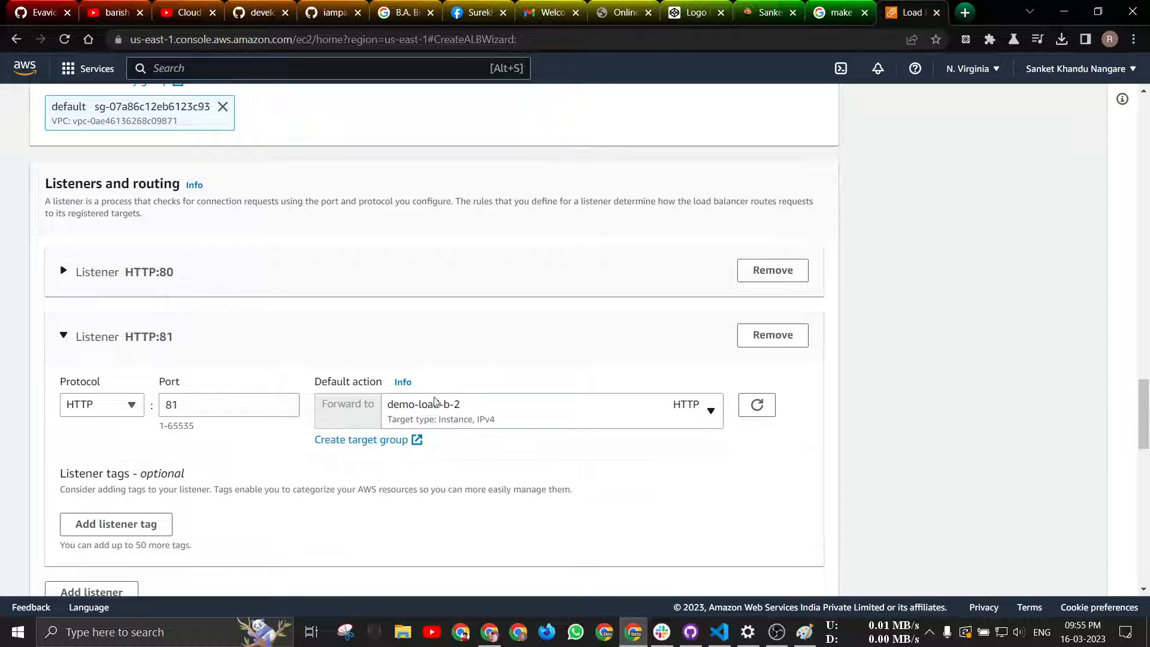
- Expand the HTTP:80 listener and compare its port and target group with those of the HTTP:81 listener
left_click(102, 273)
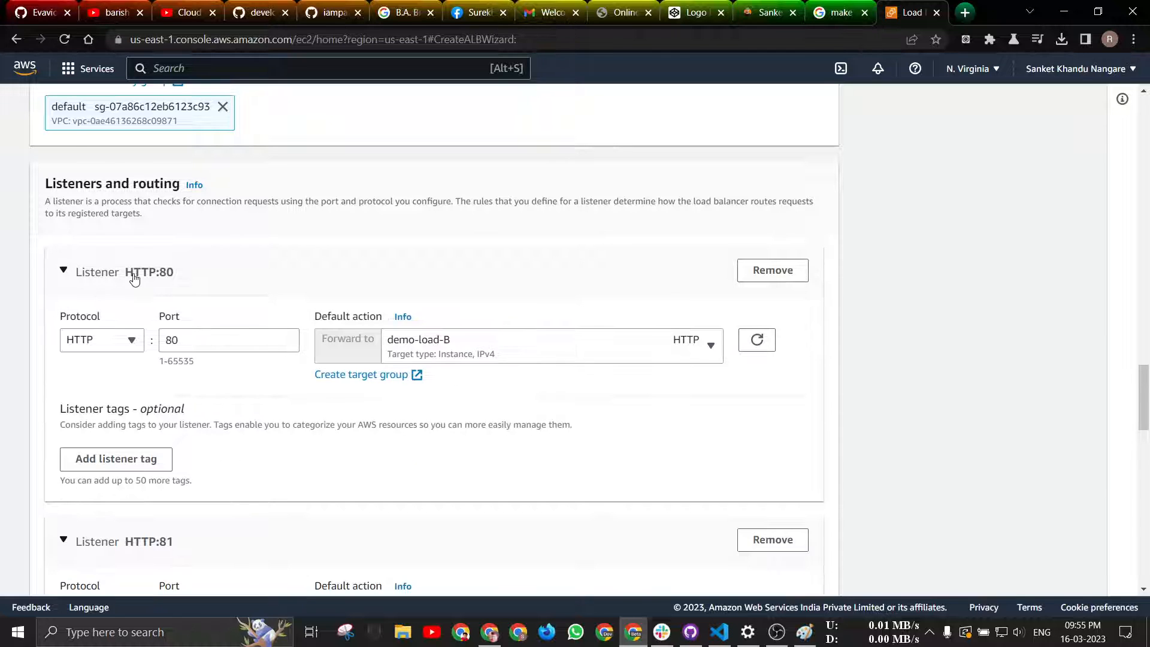
scroll(437, 308, "down", 5)
scroll(438, 310, "up", 5)
scroll(484, 348, "down", 5)
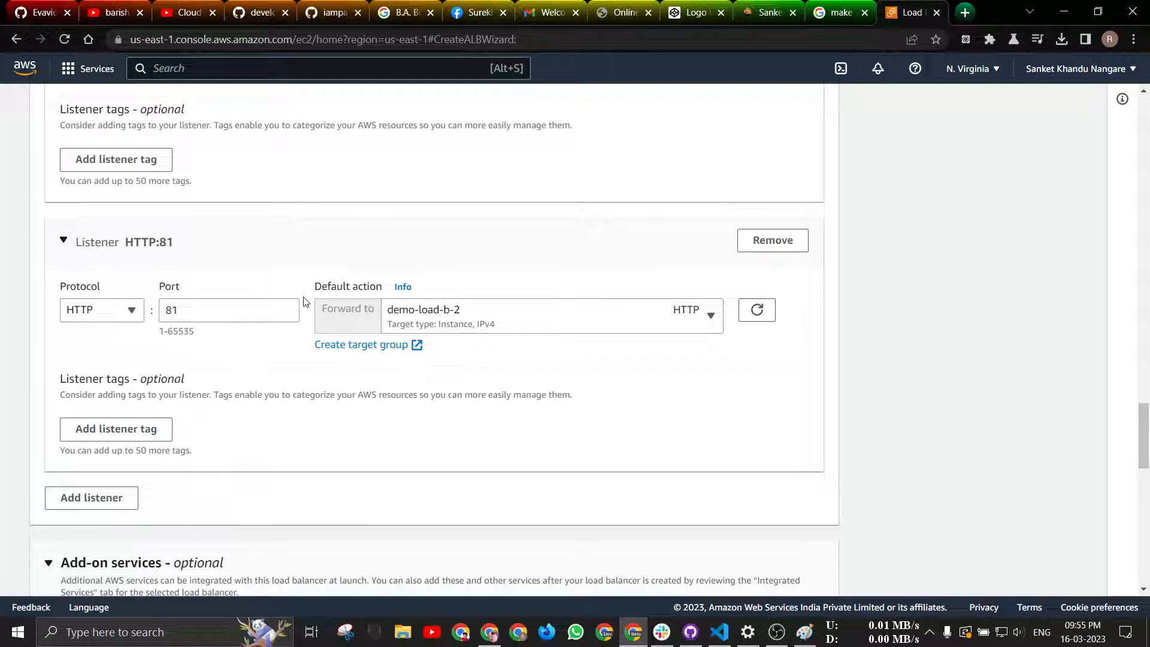
scroll(144, 319, "up", 2)
scroll(144, 319, "up", 3)
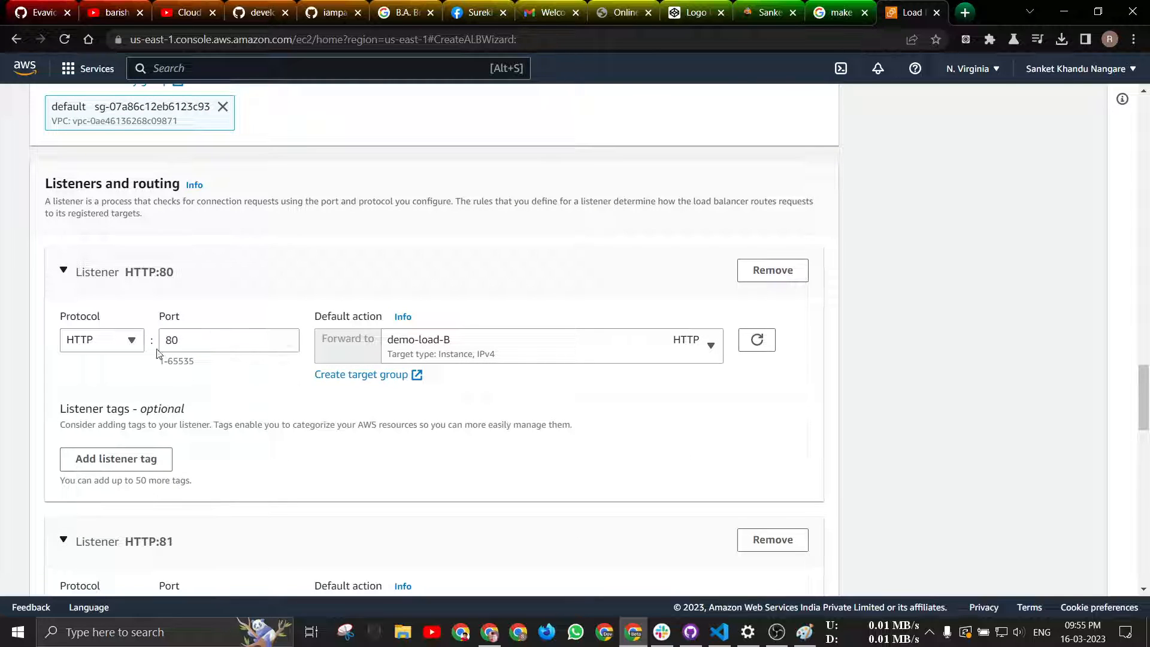
- Review the configuration summary without adding optional services or tags, and create the load balancer
scroll(179, 317, "down", 5)
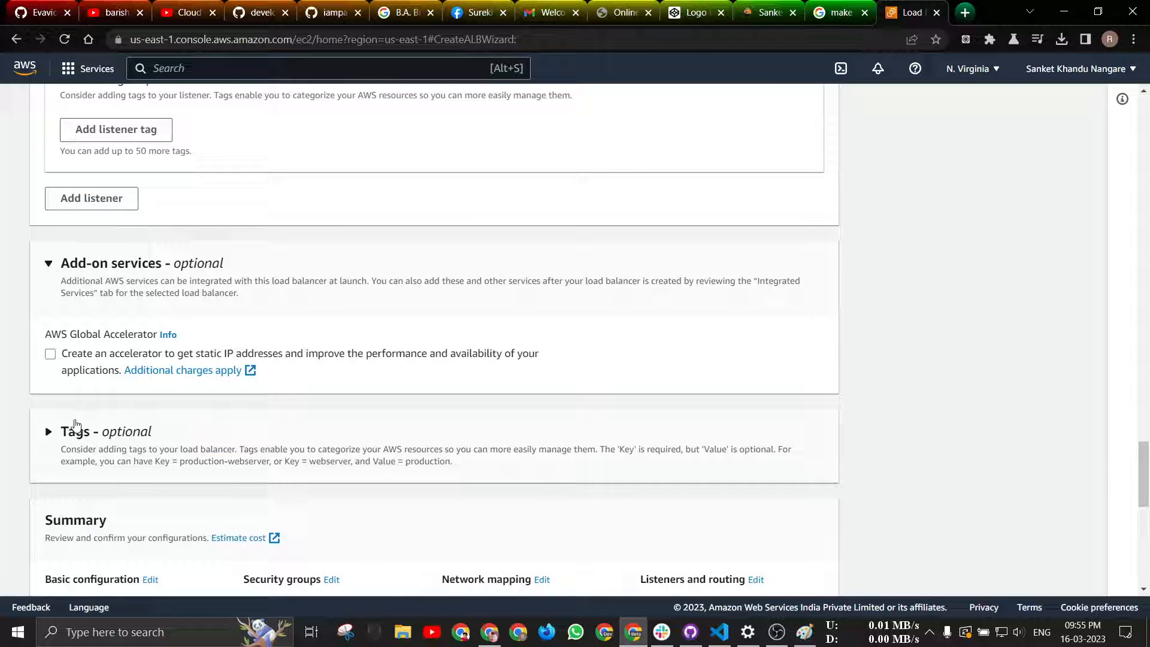
scroll(266, 398, "down", 5)
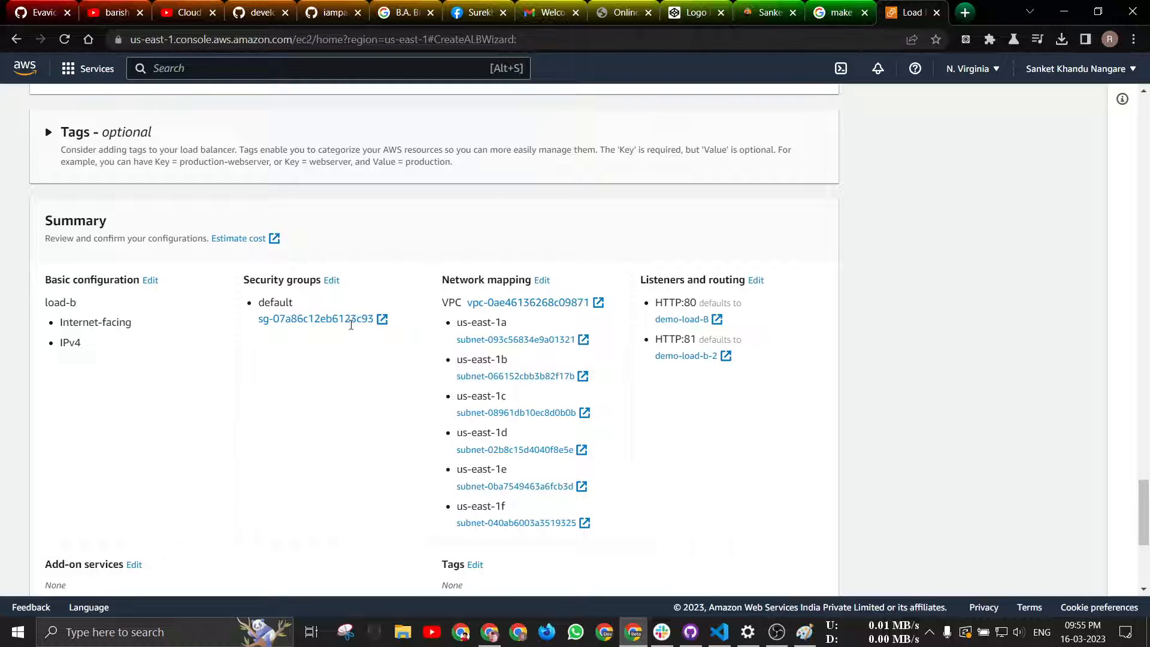
scroll(740, 409, "down", 5)
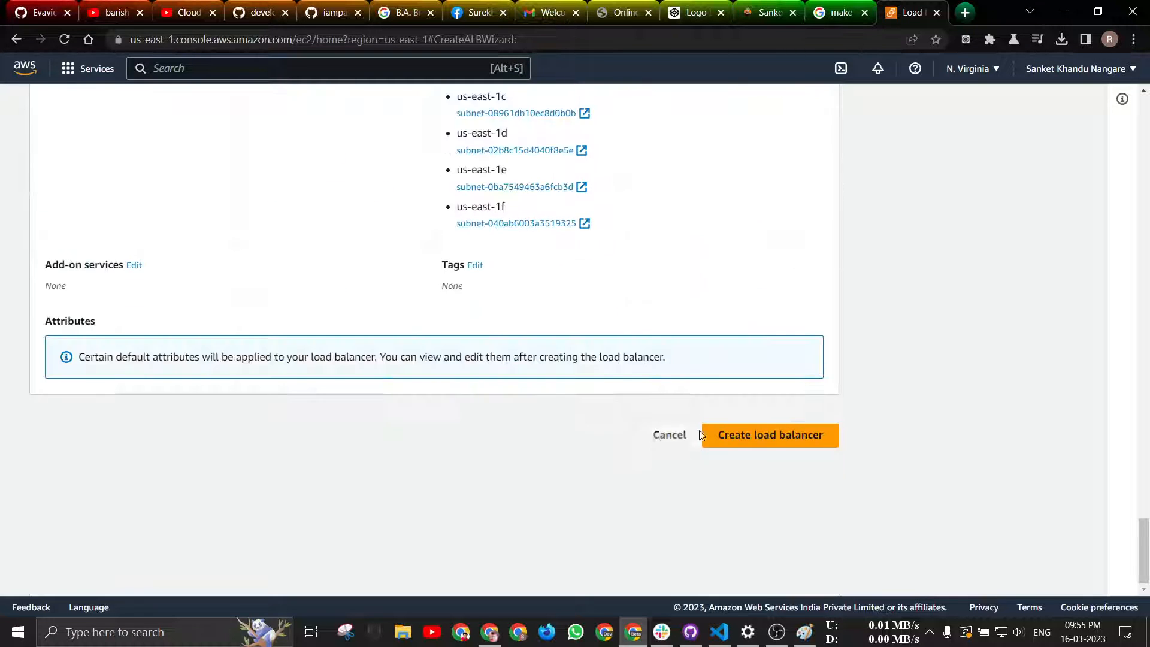
left_click(747, 436)
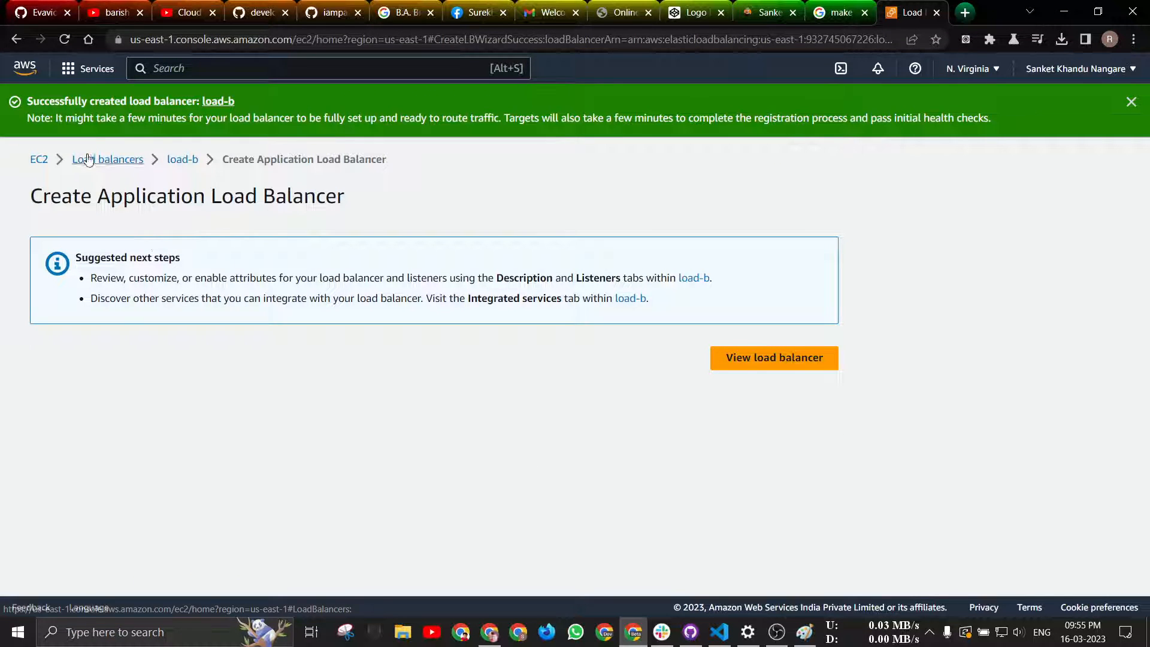
- View the new load balancer in the load balancers list, remove the load-b search filter and refresh the list
left_click(753, 357)
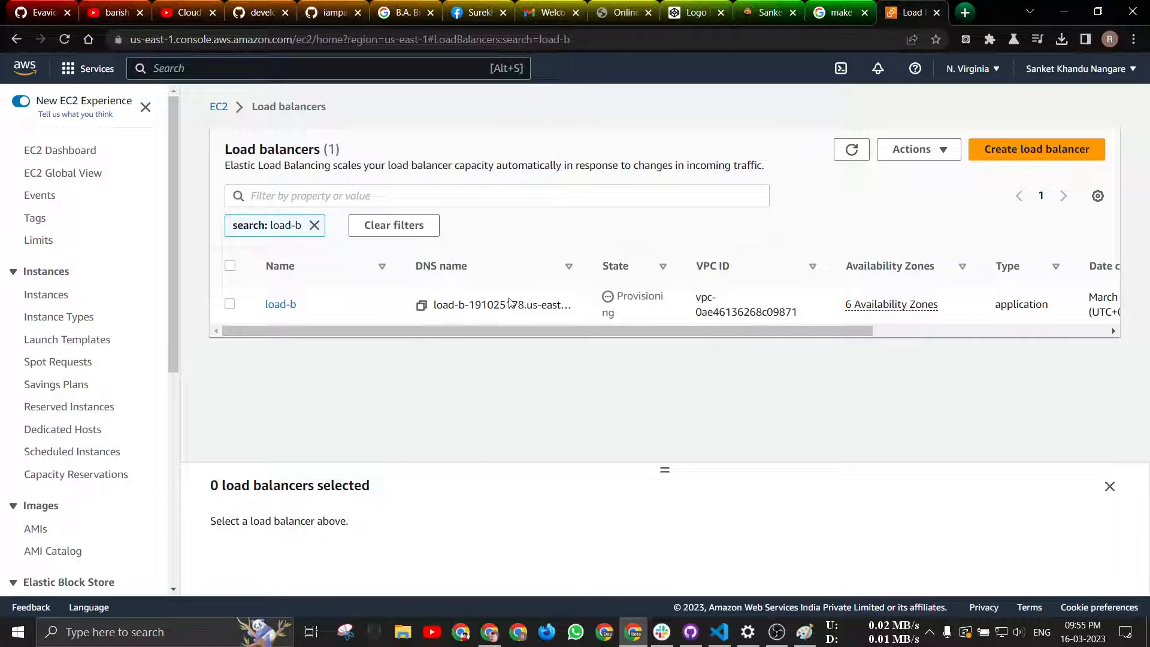
left_click(315, 225)
left_click_drag(277, 304, 254, 333)
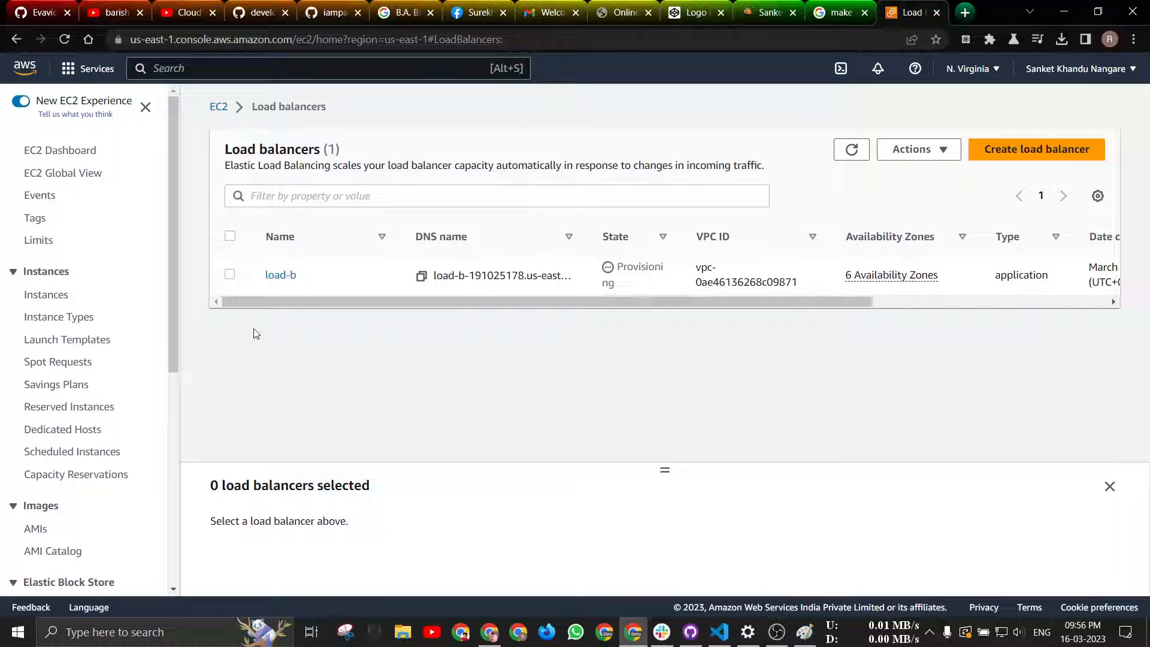
left_click(847, 157)
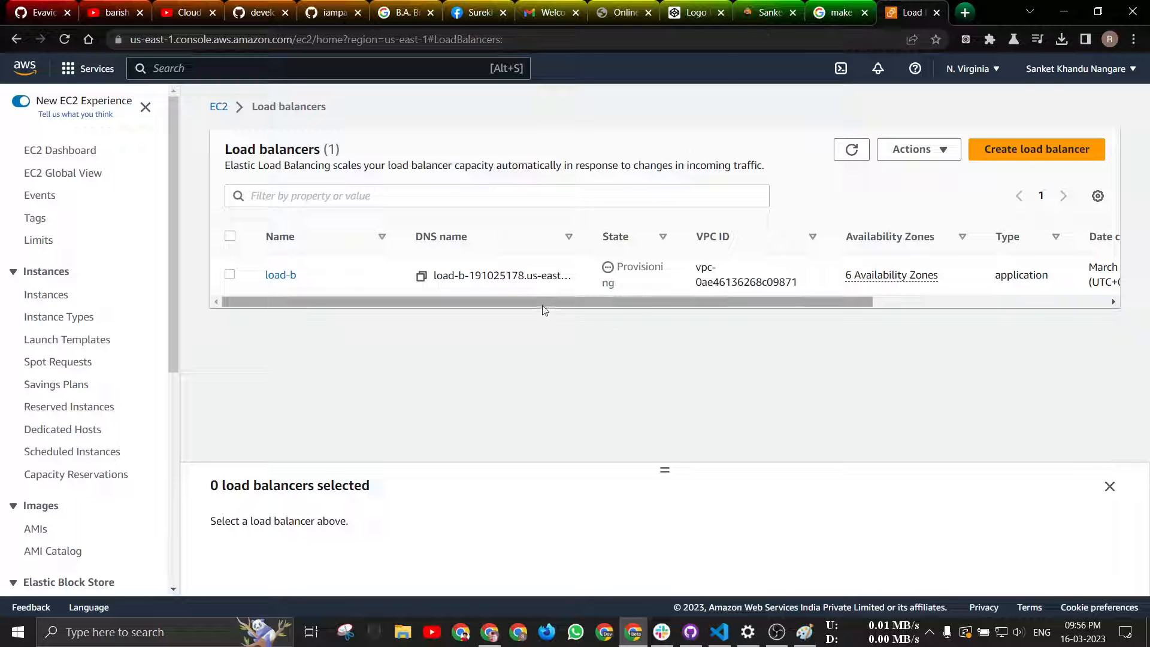
left_click_drag(542, 305, 508, 319)
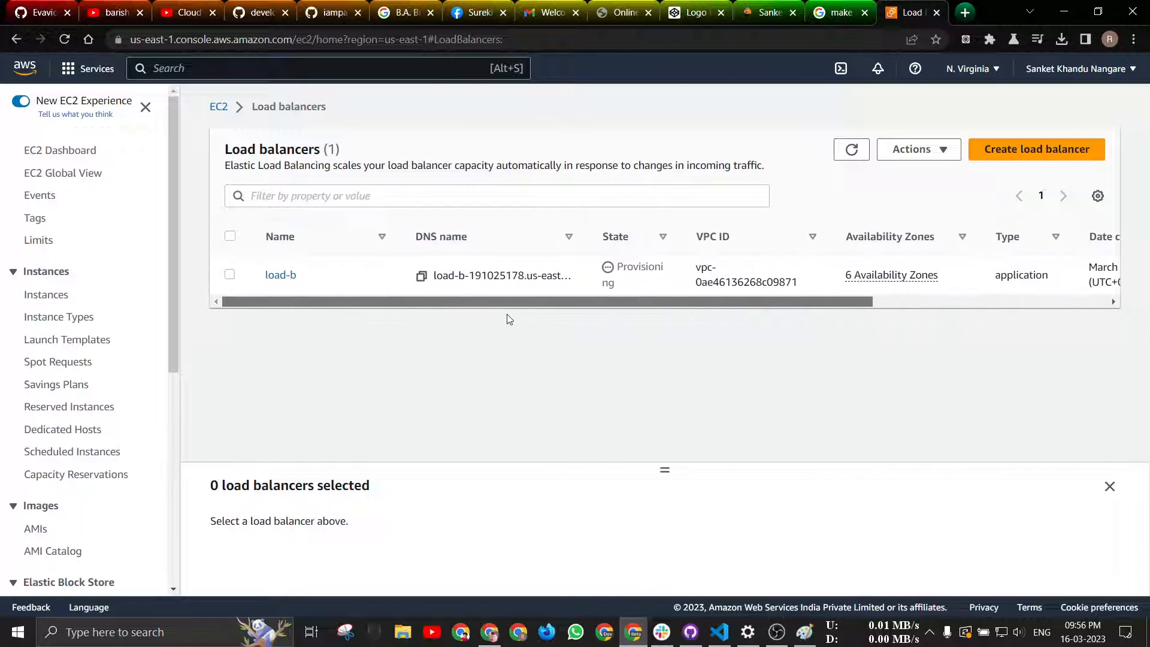
- Open load-b to look over its details and listeners, and return to the load balancers list to check its state
left_click(282, 275)
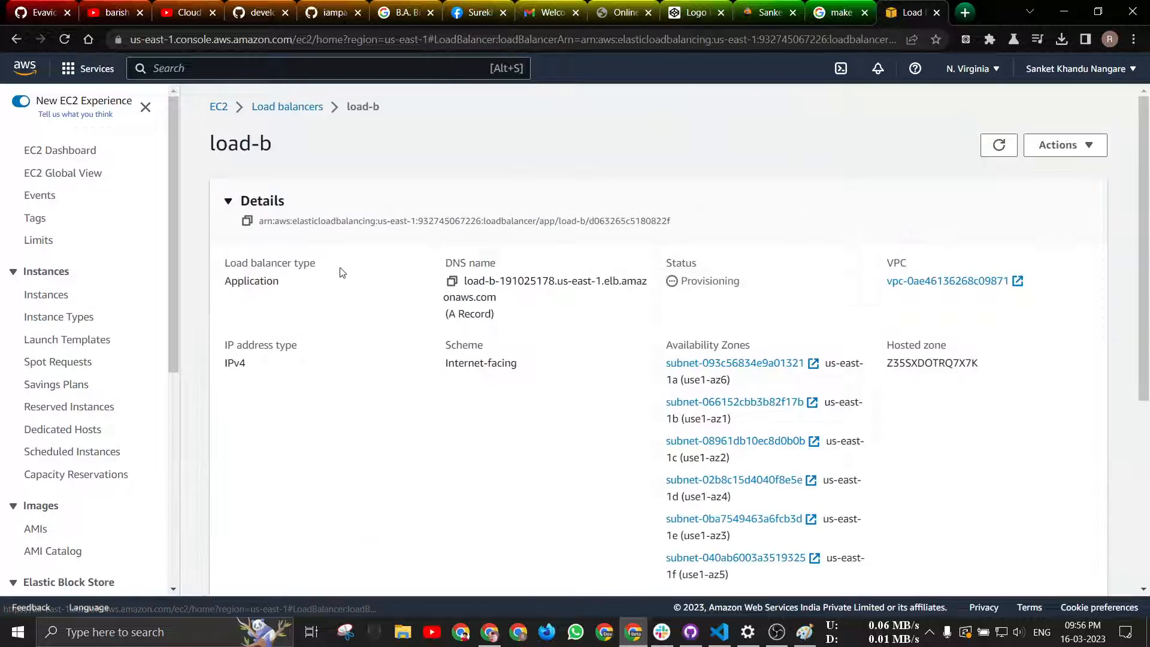
scroll(412, 288, "down", 8)
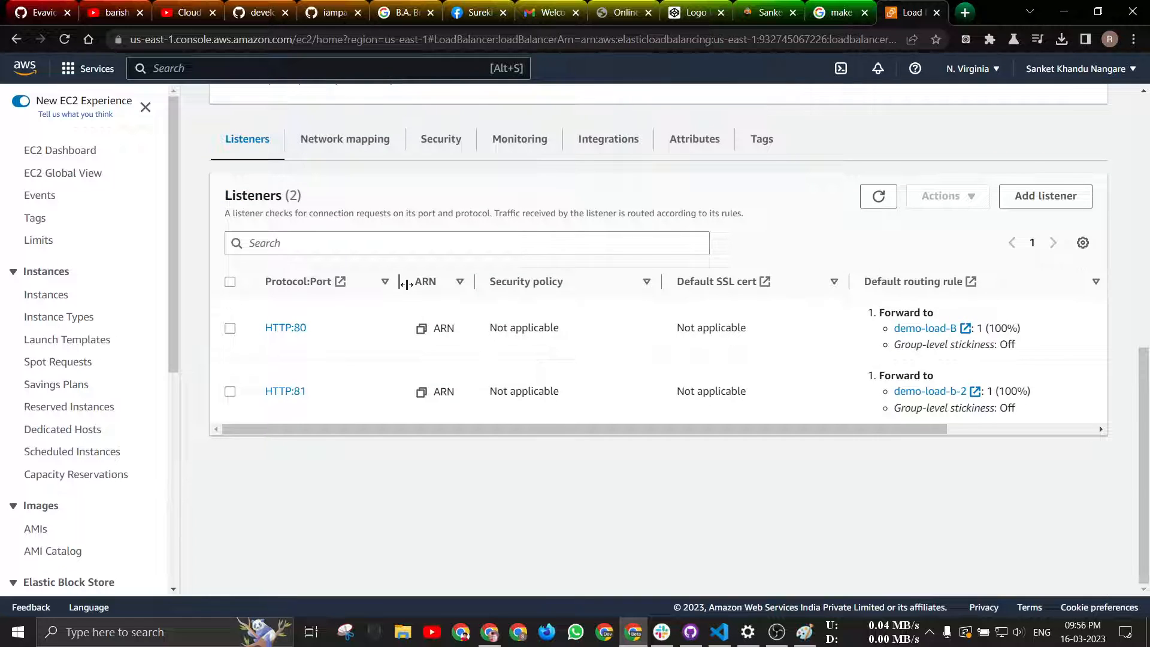
scroll(388, 260, "up", 8)
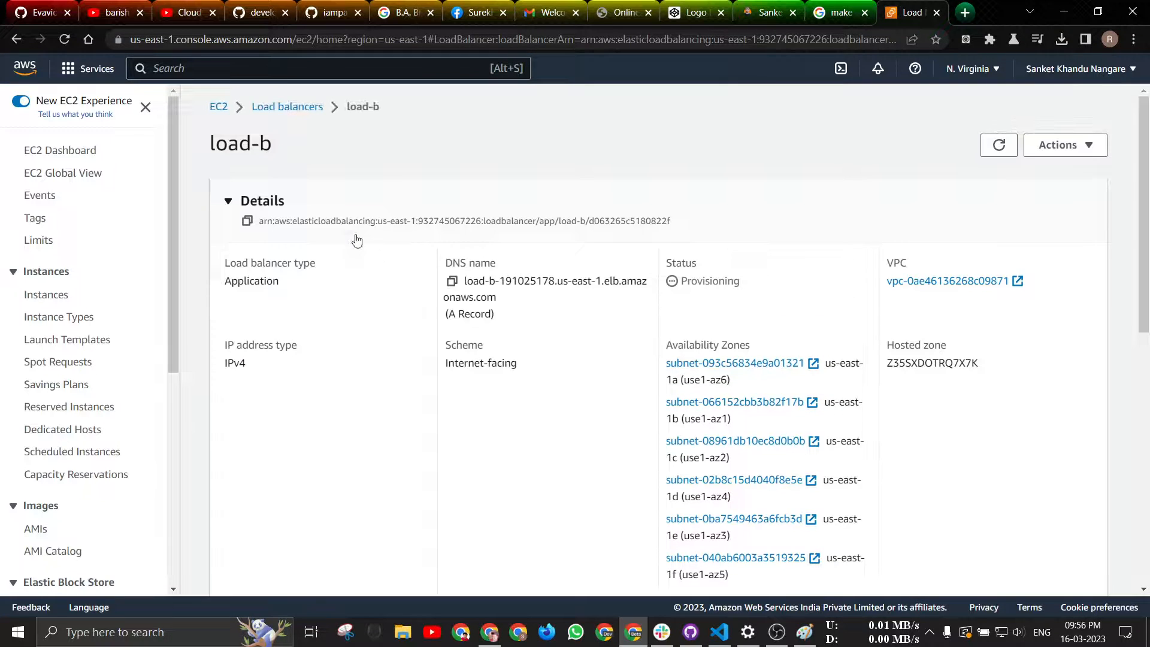
left_click(289, 107)
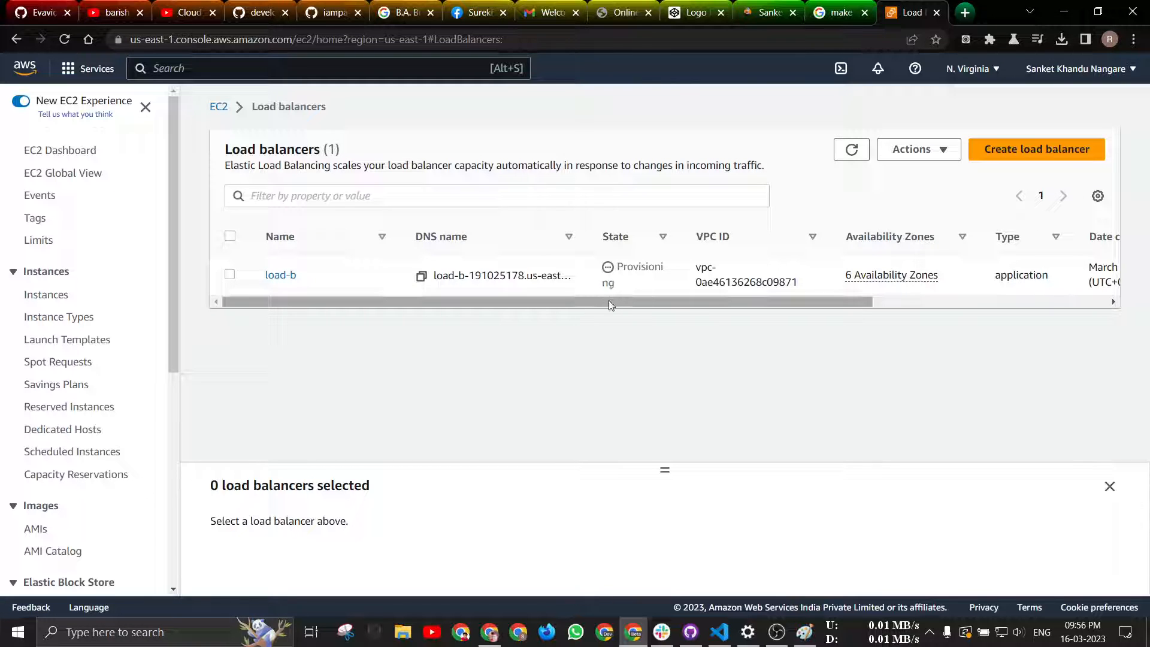
left_click_drag(611, 302, 652, 304)
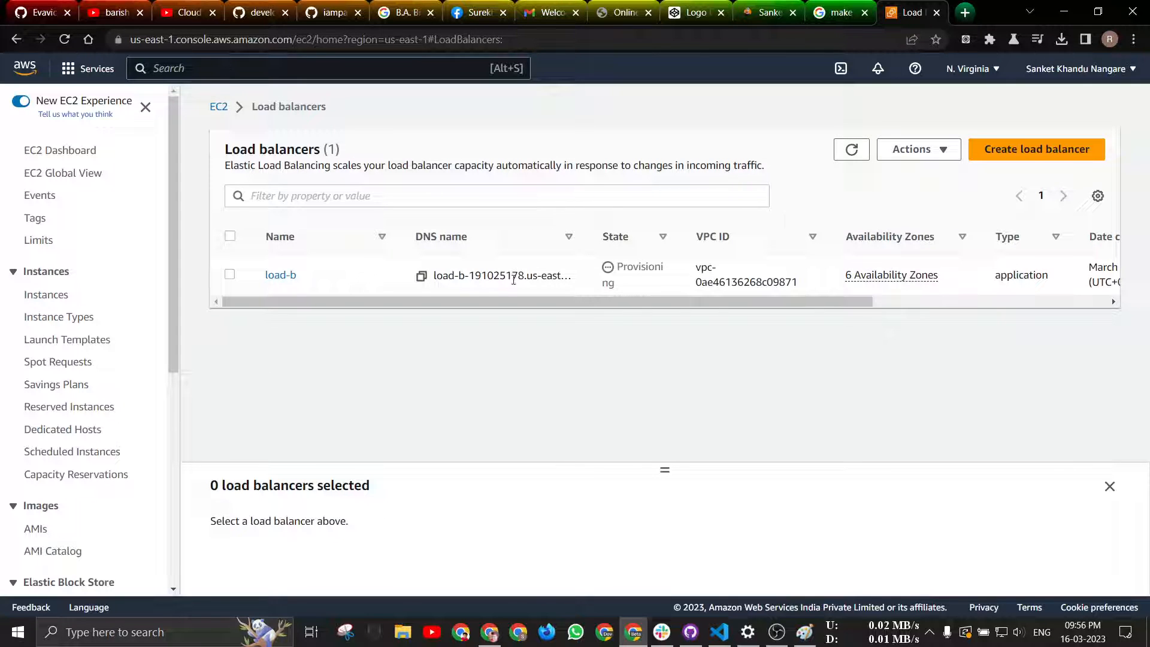
- Reopen load-b and examine its DNS name, listener routing rules, network mapping and assigned security group
left_click(283, 274)
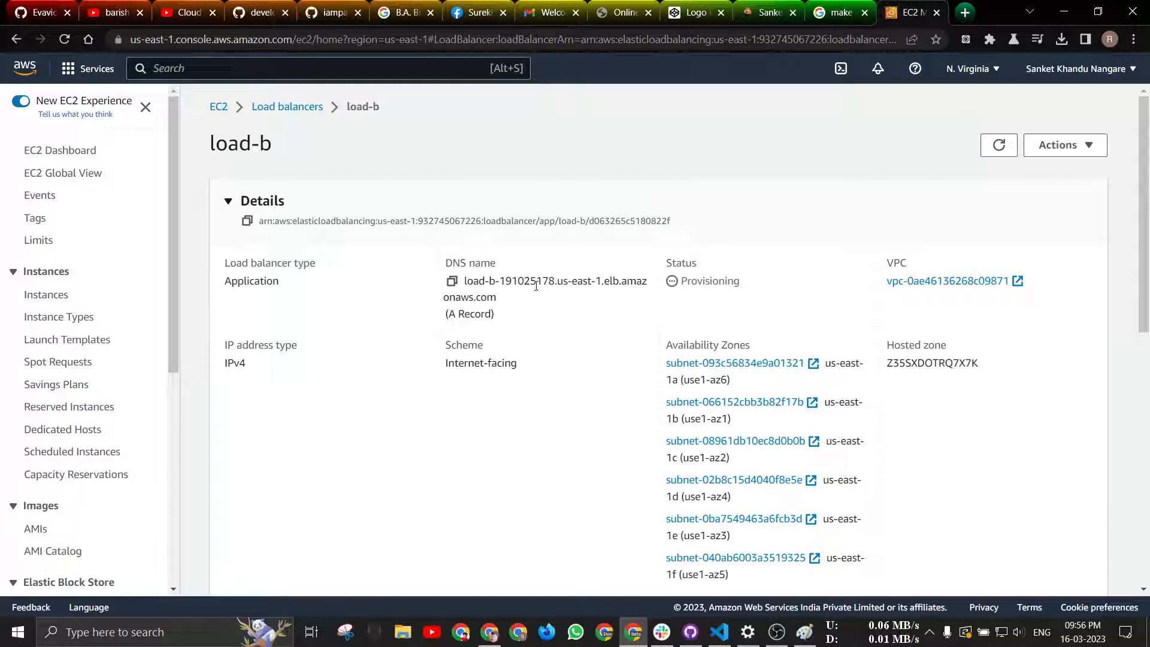
scroll(574, 293, "down", 9)
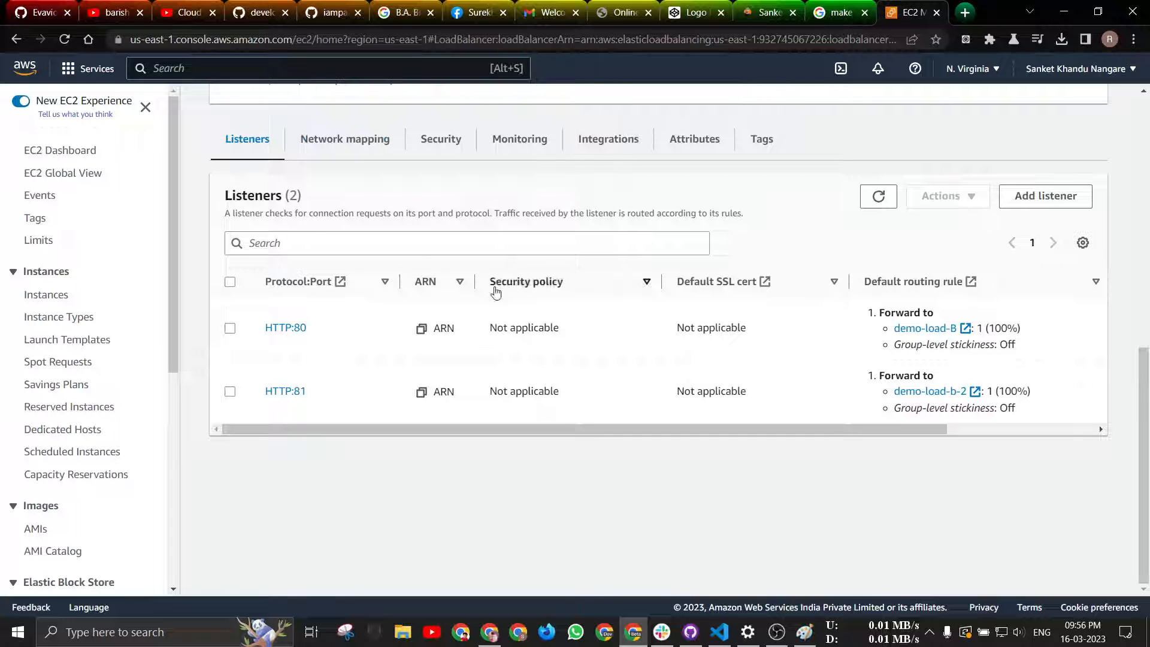
left_click(342, 140)
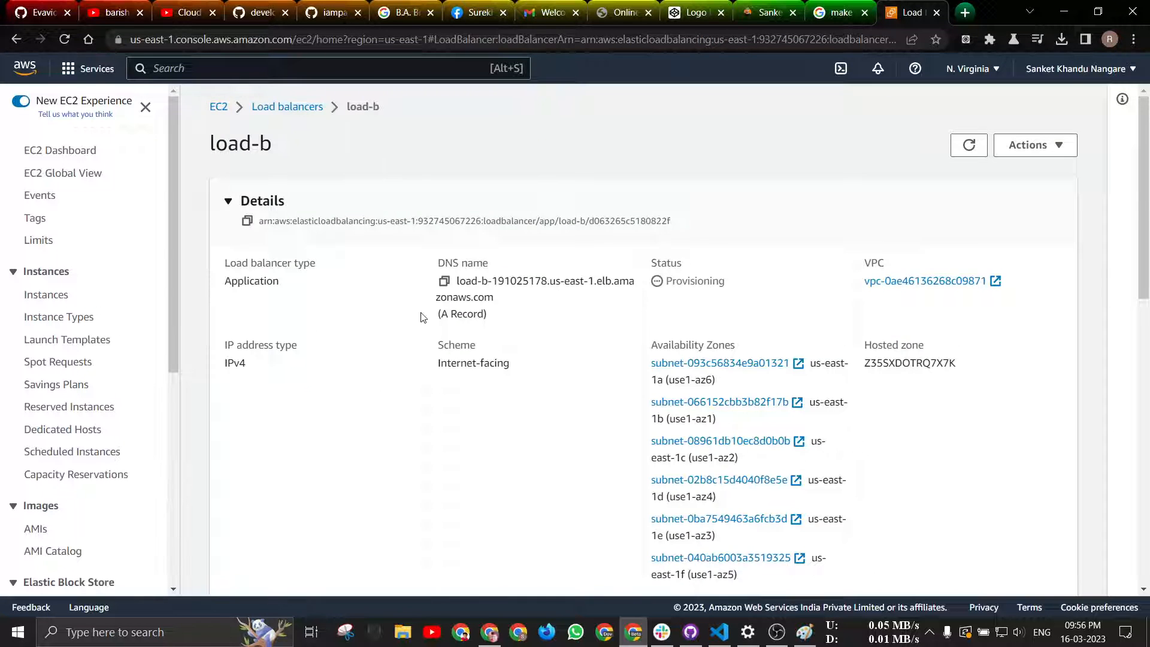
scroll(508, 393, "up", 3)
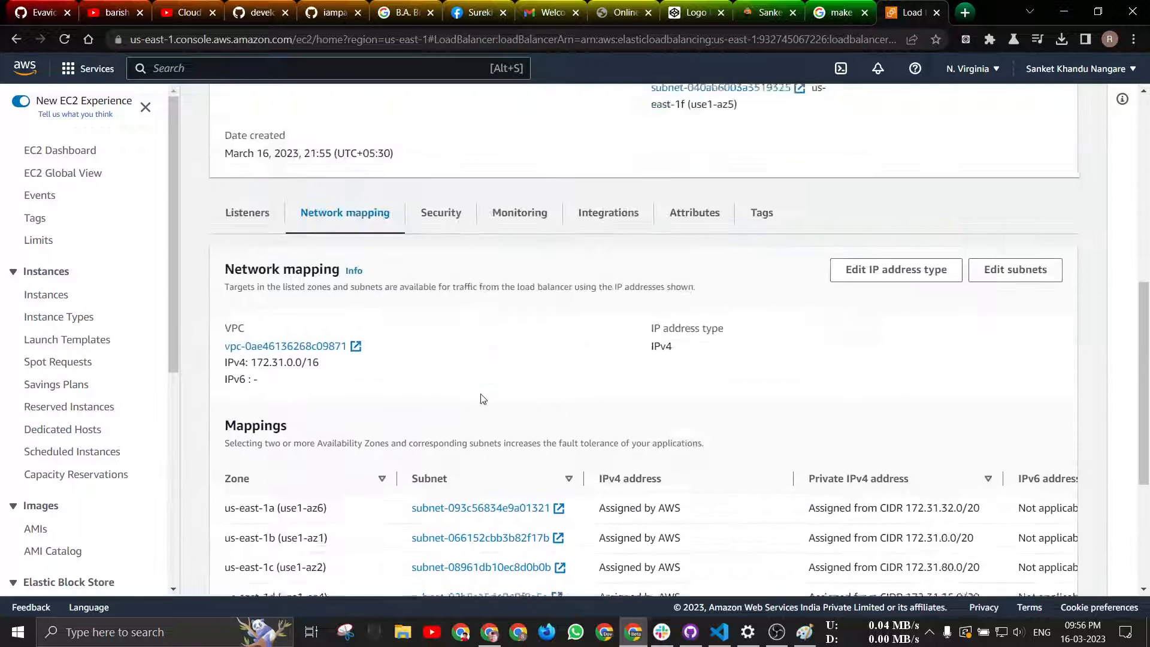
left_click(429, 254)
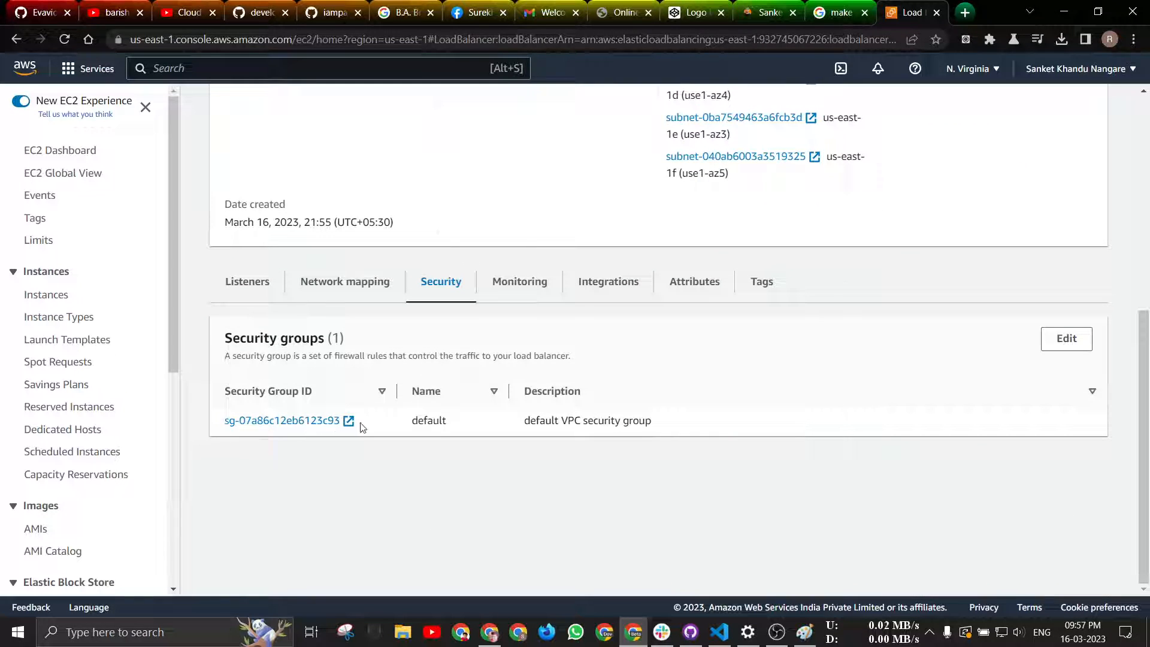
left_click_drag(364, 428, 224, 421)
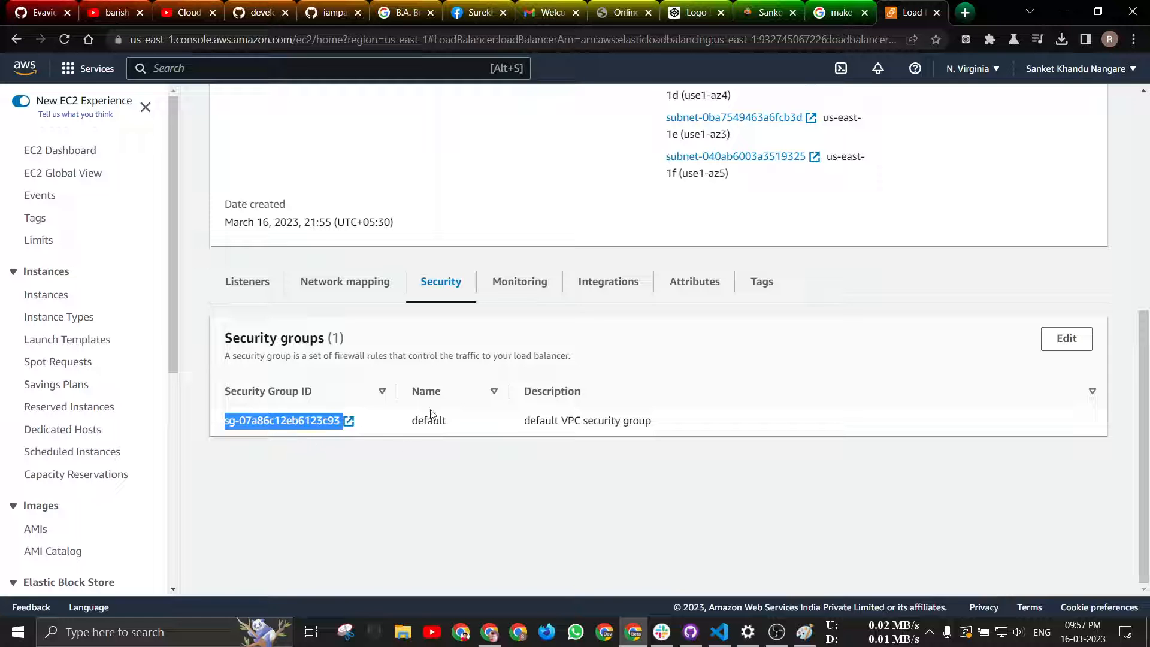
- Look through load-b's monitoring graphs, from target response time and requests to consumed capacity units
left_click(530, 287)
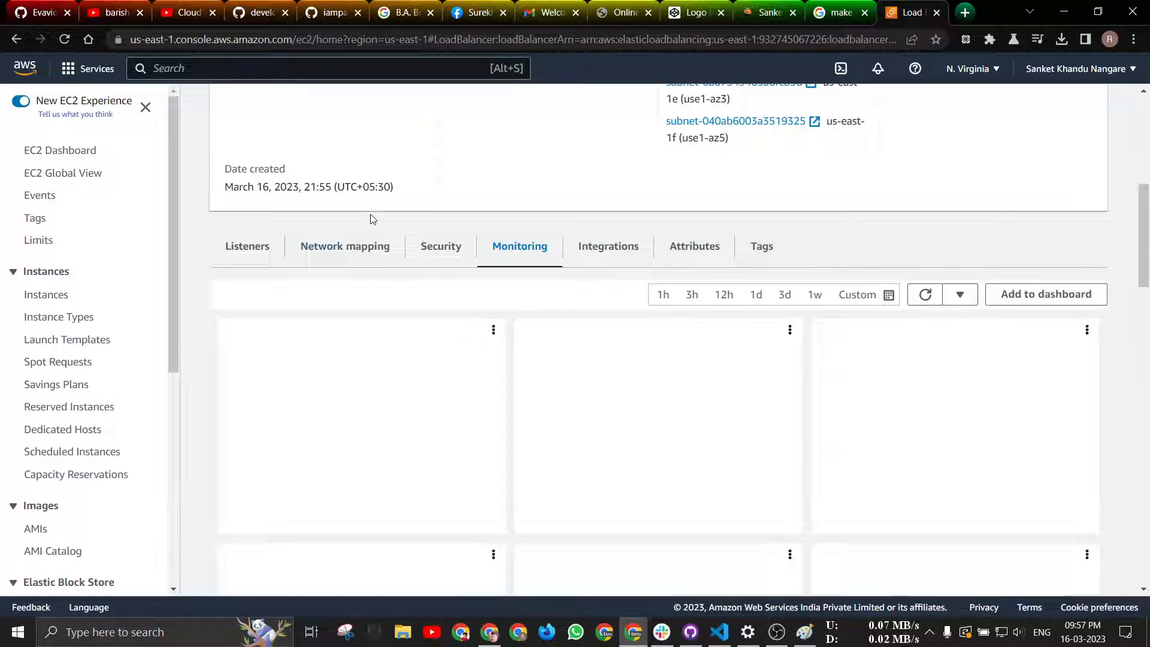
scroll(318, 334, "down", 6)
scroll(328, 279, "up", 5)
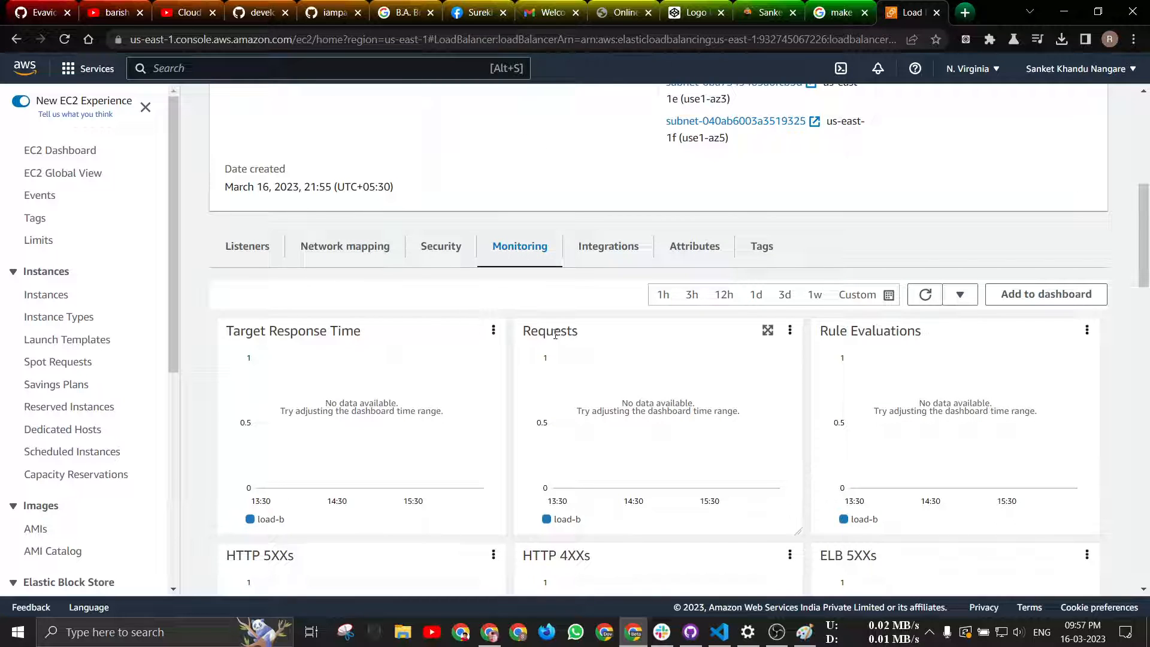
scroll(469, 341, "down", 15)
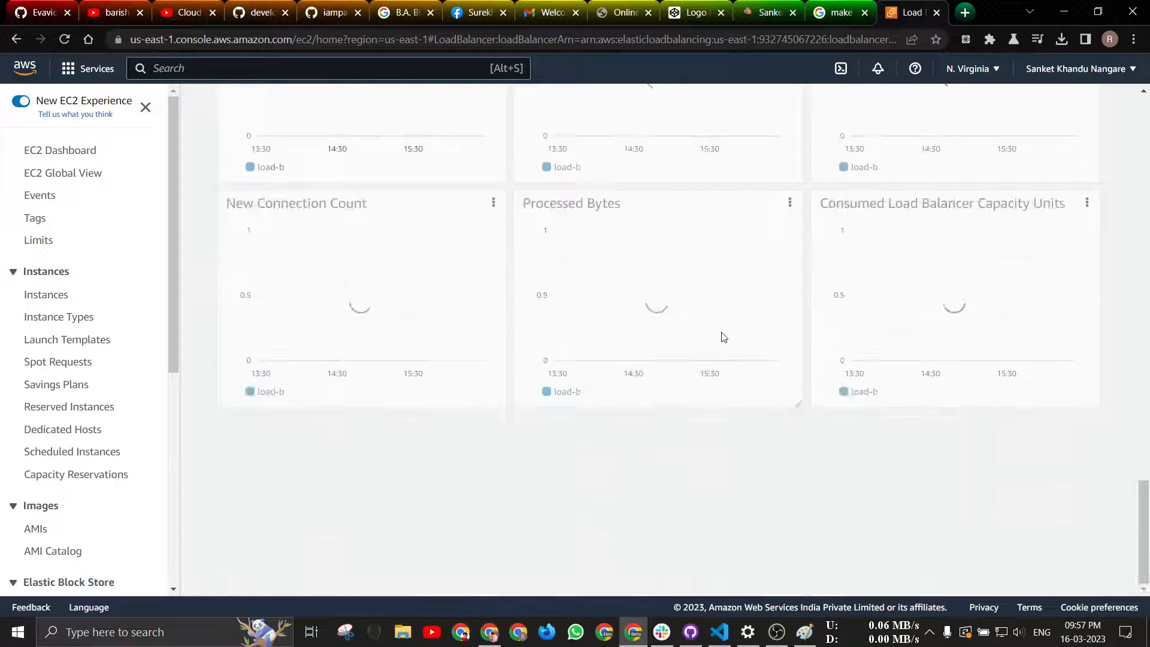
scroll(759, 398, "up", 15)
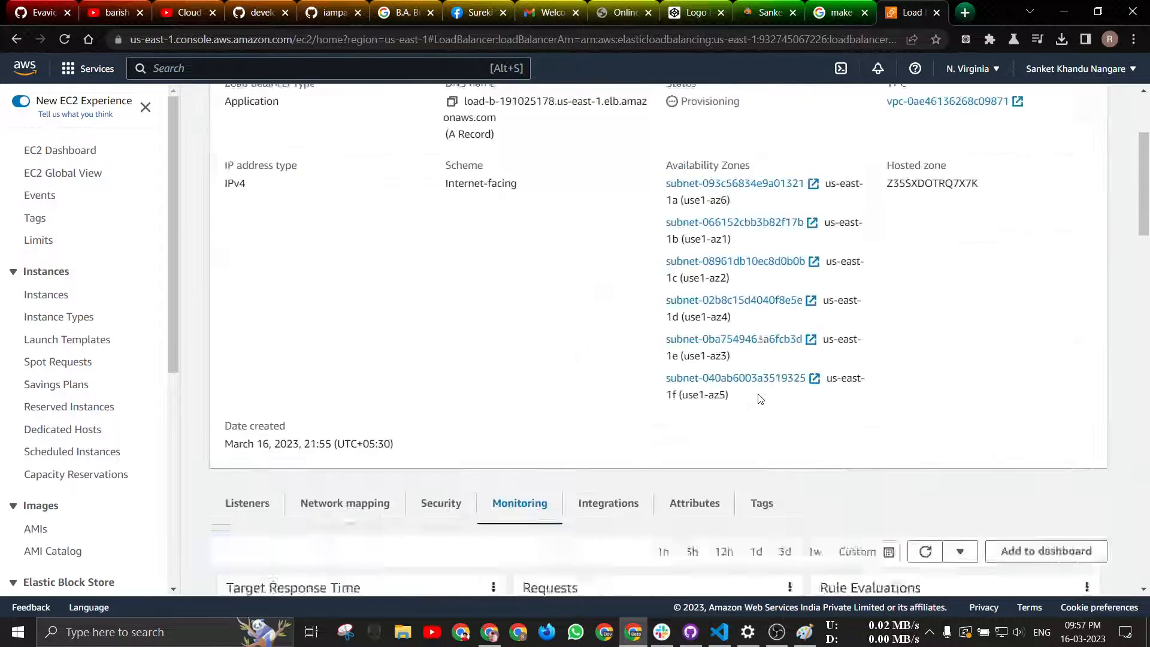
- Look through the AWS services that load-b can integrate with, such as Global Accelerator, Config and WAF
scroll(719, 360, "down", 5)
scroll(617, 273, "up", 8)
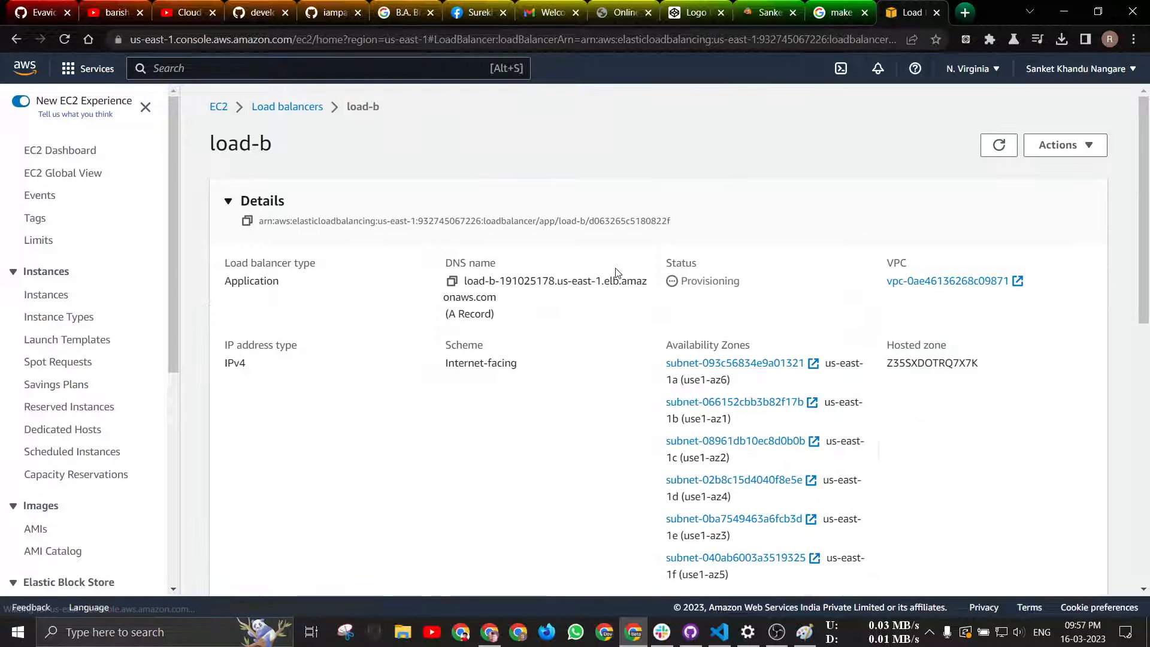
scroll(617, 272, "down", 10)
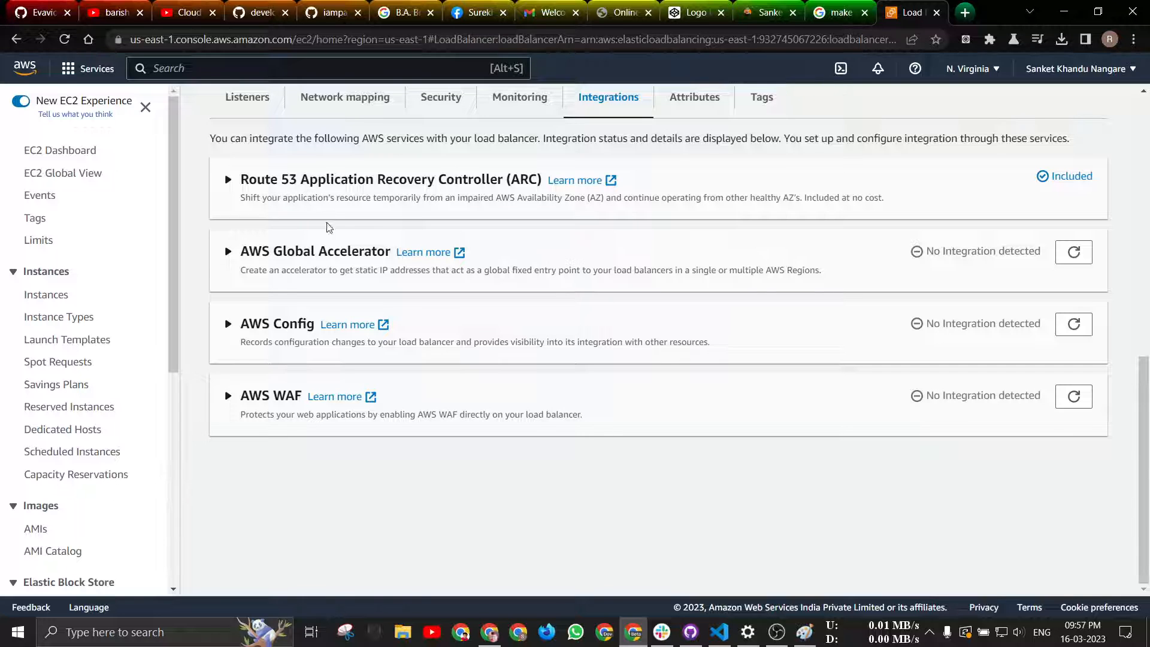
scroll(695, 236, "up", 5)
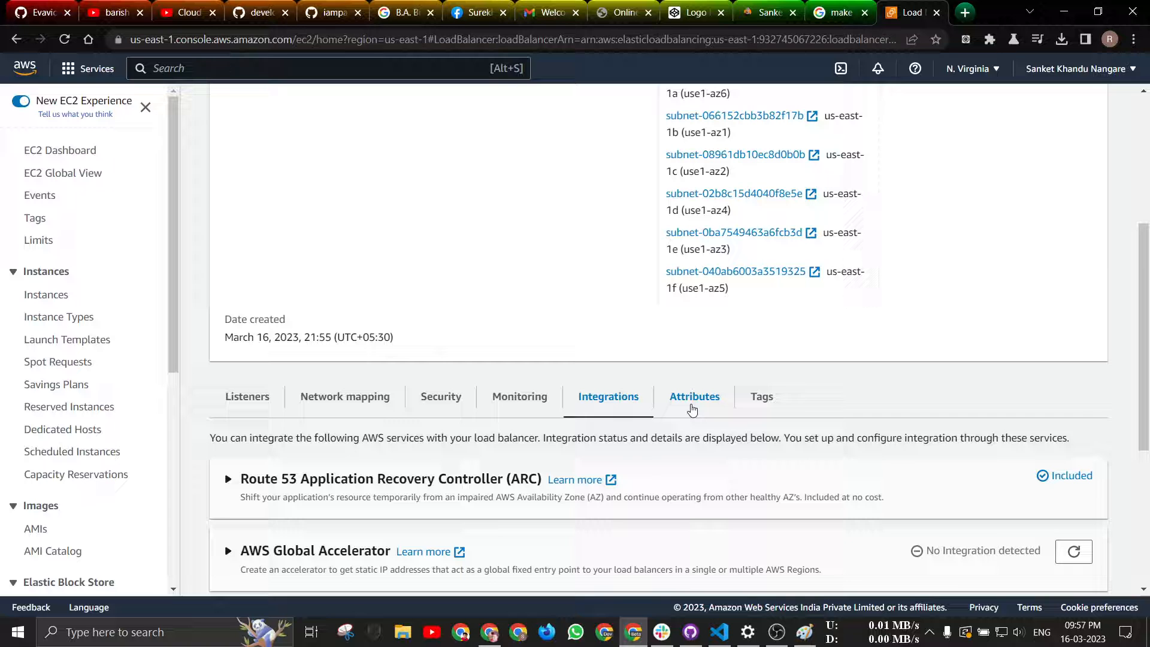
- Examine load-b's attributes, from deletion protection to traffic configuration and packet handling, and view its tags
left_click(692, 409)
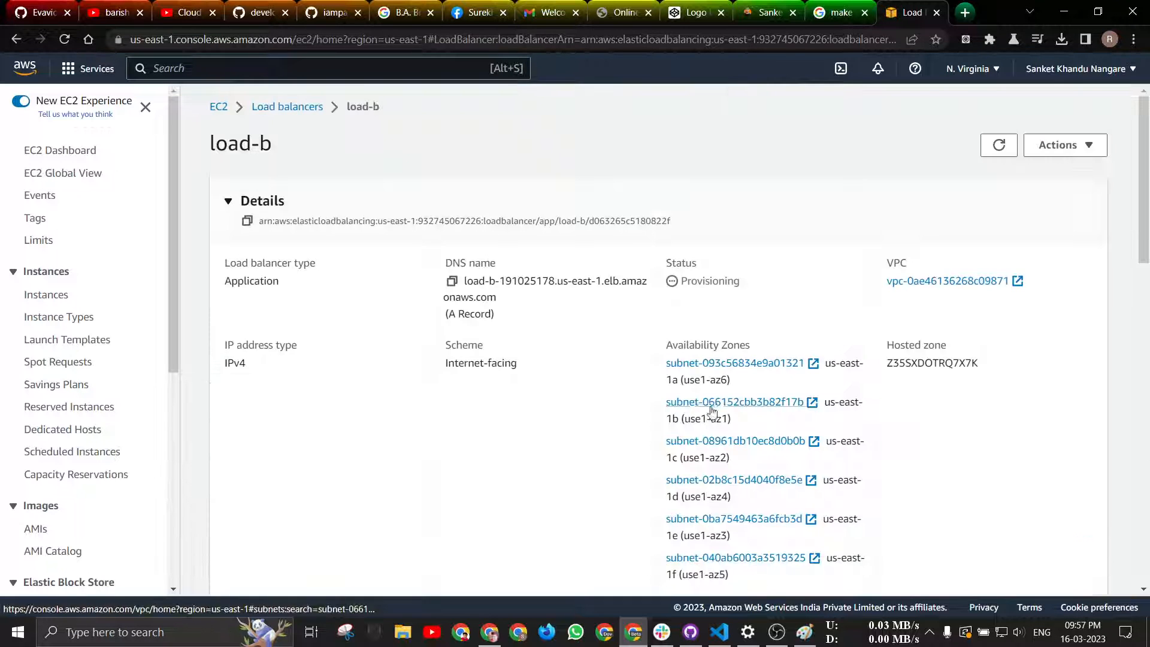
scroll(700, 372, "down", 5)
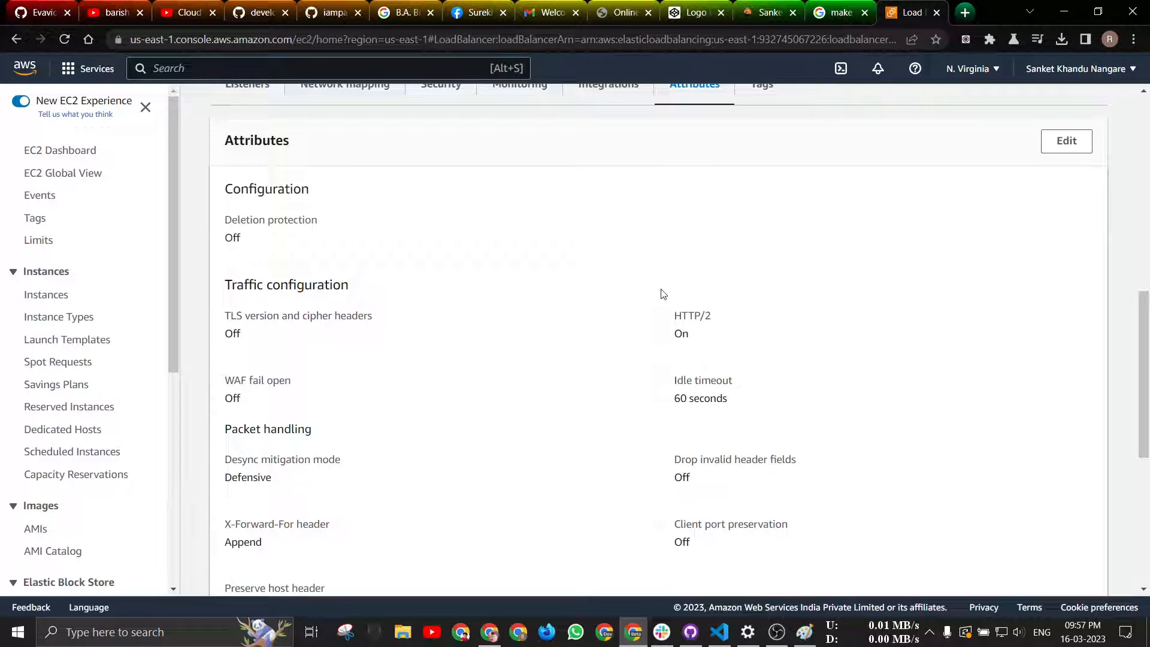
scroll(635, 284, "down", 4)
scroll(779, 258, "up", 10)
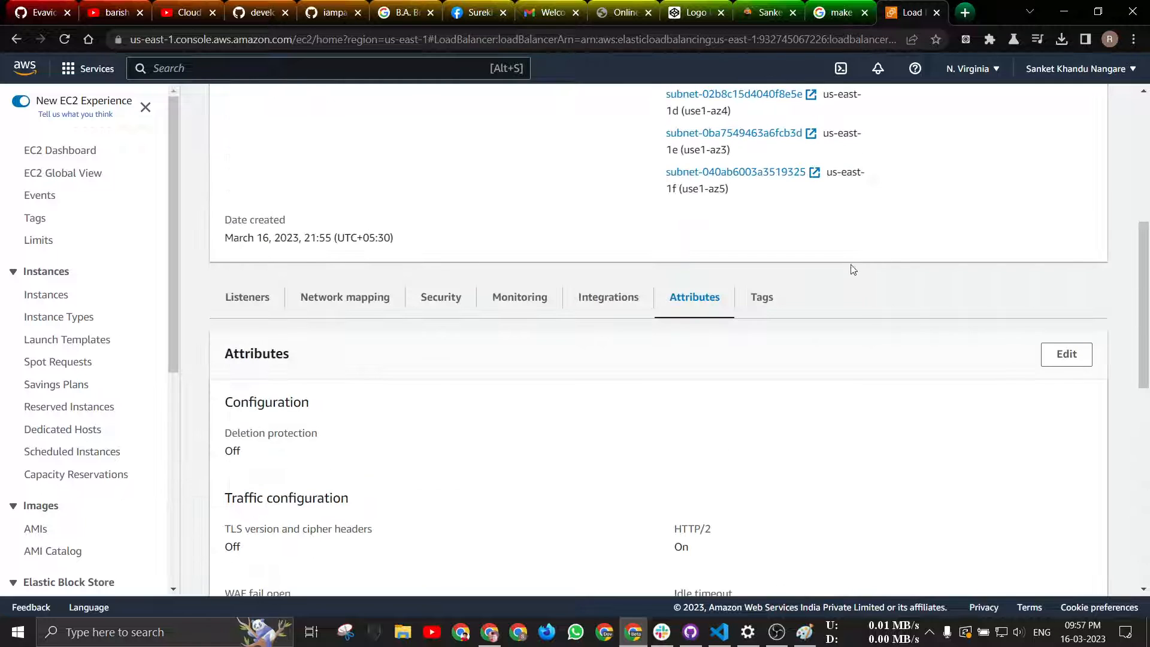
left_click(762, 298)
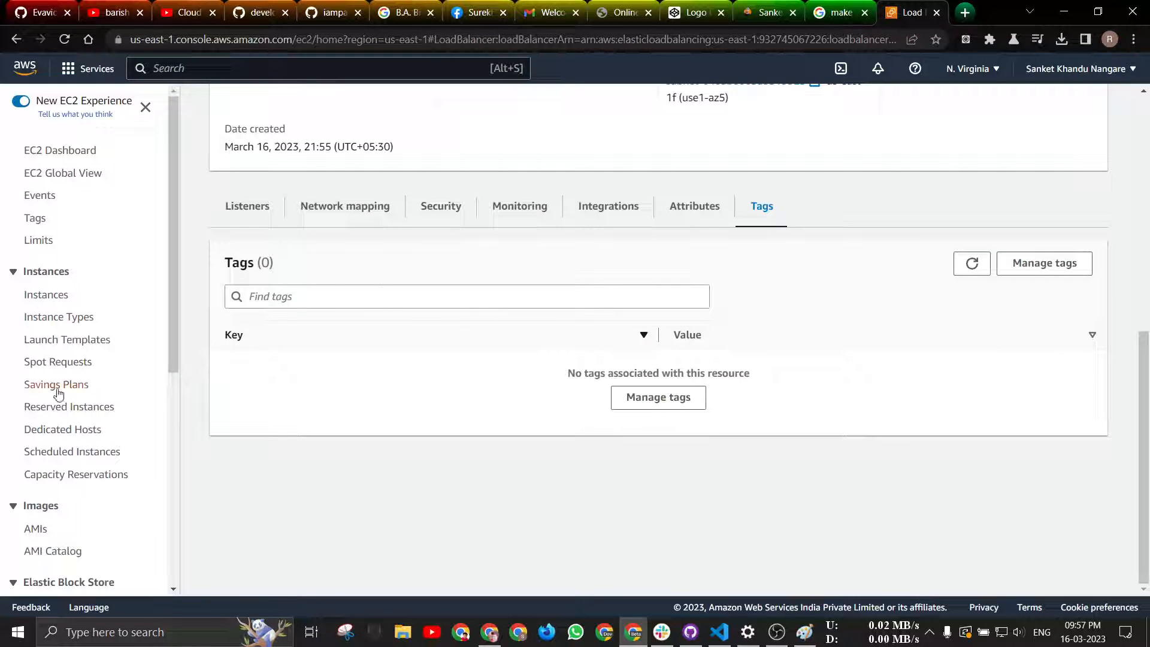
scroll(102, 398, "down", 6)
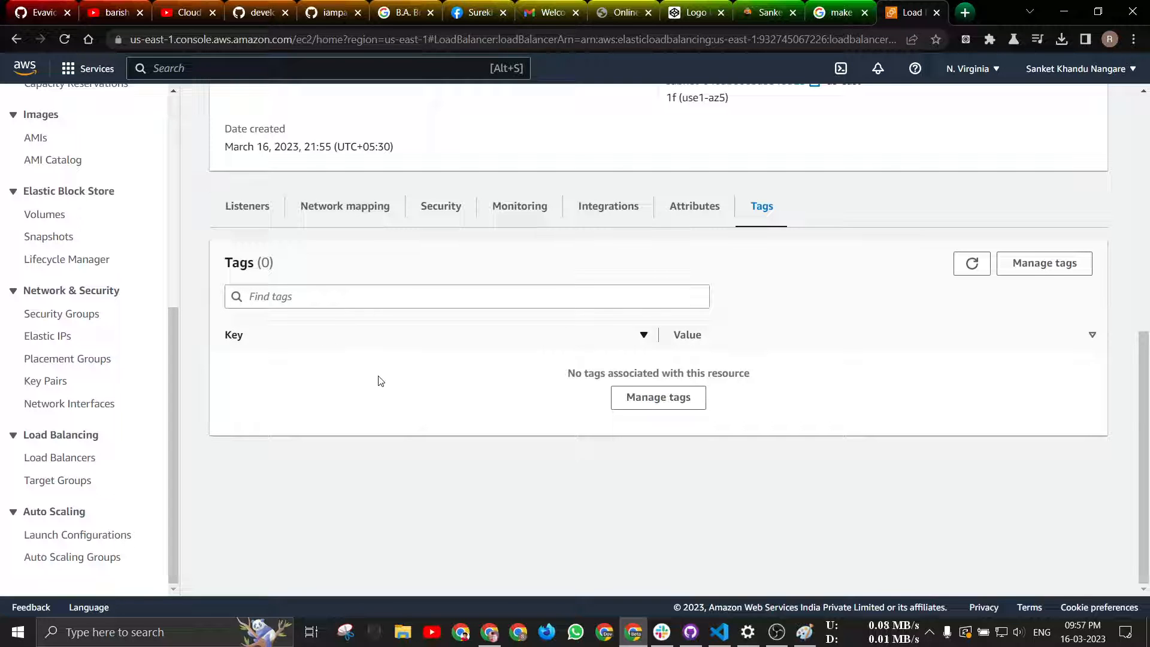
scroll(344, 275, "up", 5)
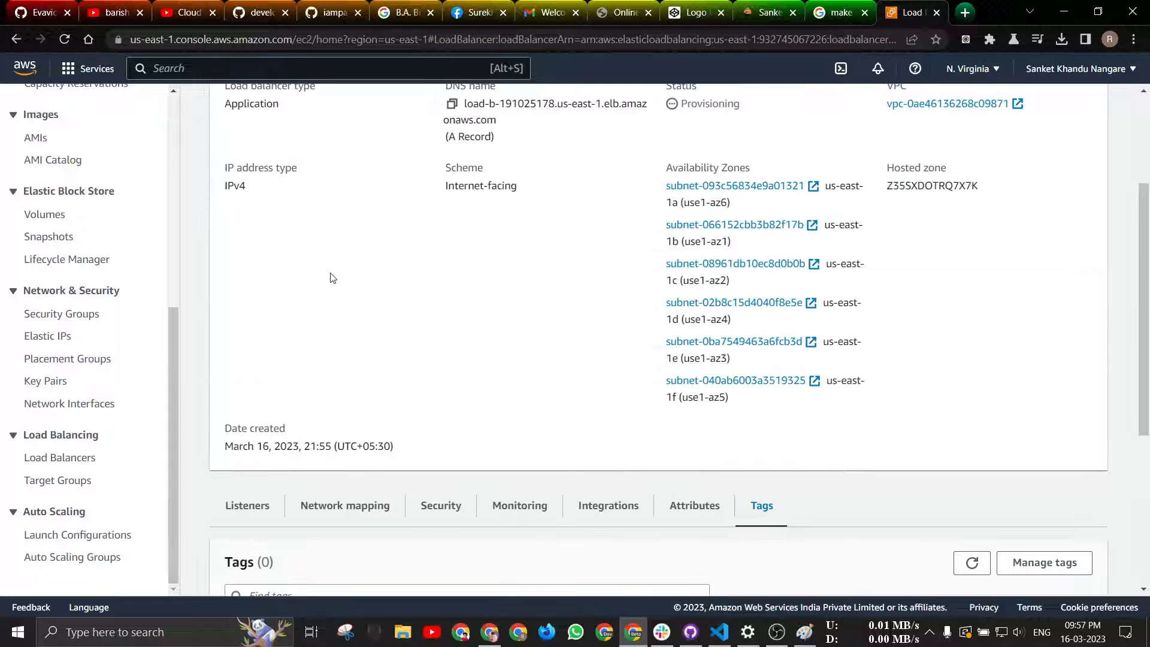
scroll(333, 278, "down", 5)
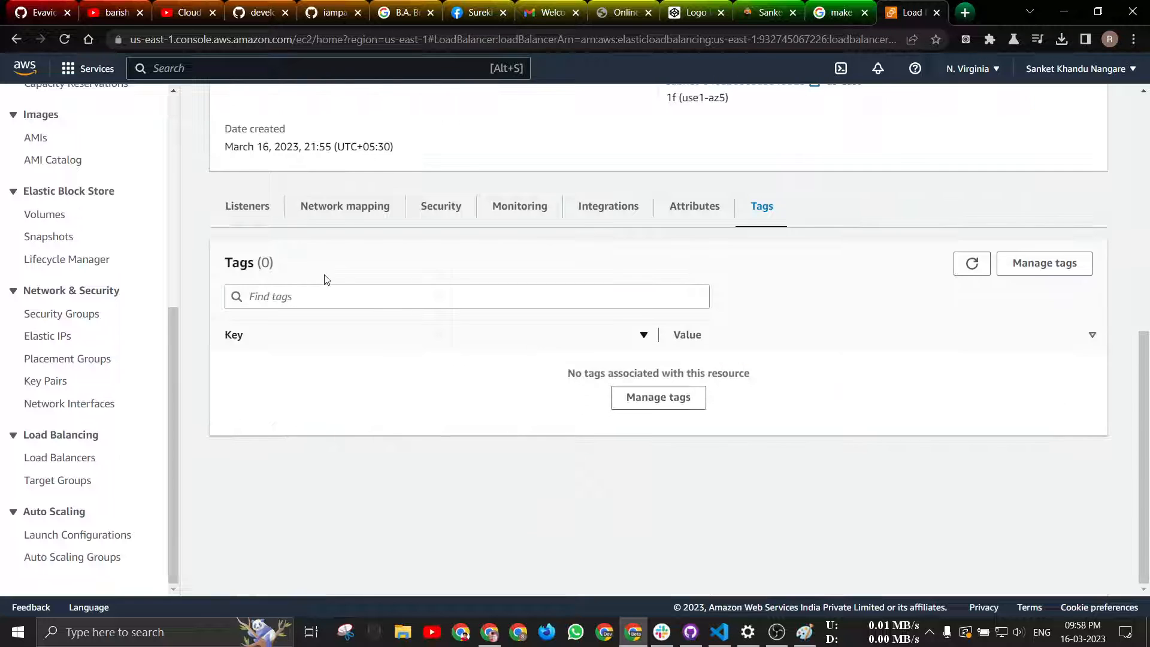
- View load-b's listeners again and return to the load balancers list to check its state
left_click(254, 218)
scroll(295, 306, "down", 5)
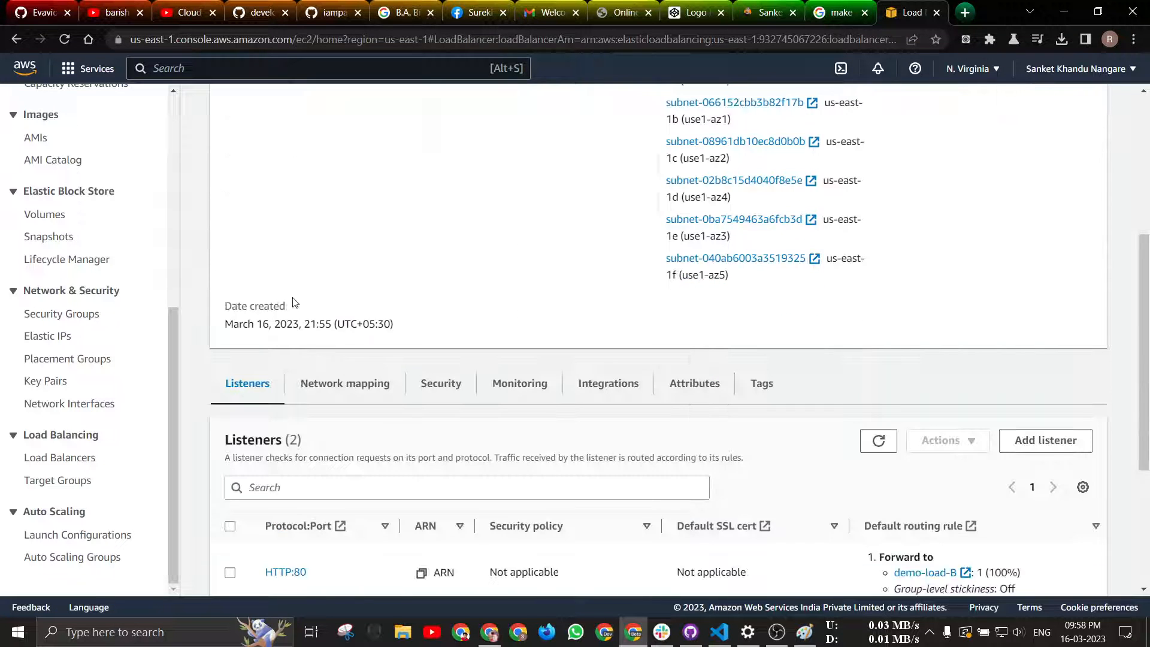
scroll(294, 305, "up", 10)
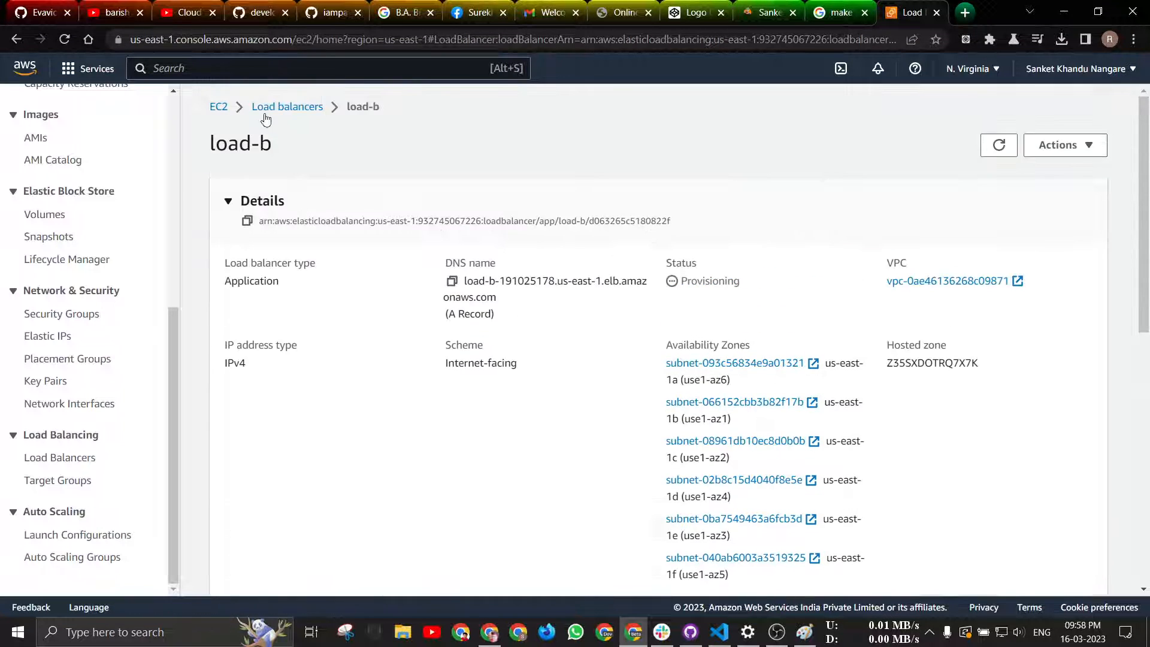
left_click(279, 111)
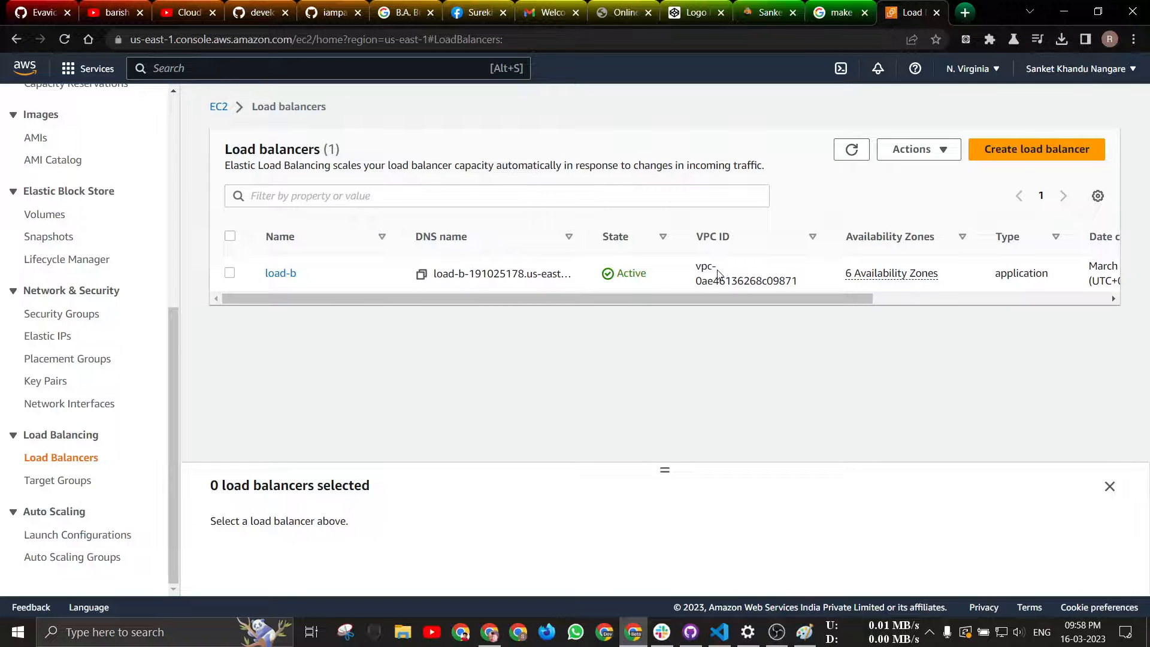
left_click_drag(702, 296, 577, 286)
scroll(83, 327, "up", 6)
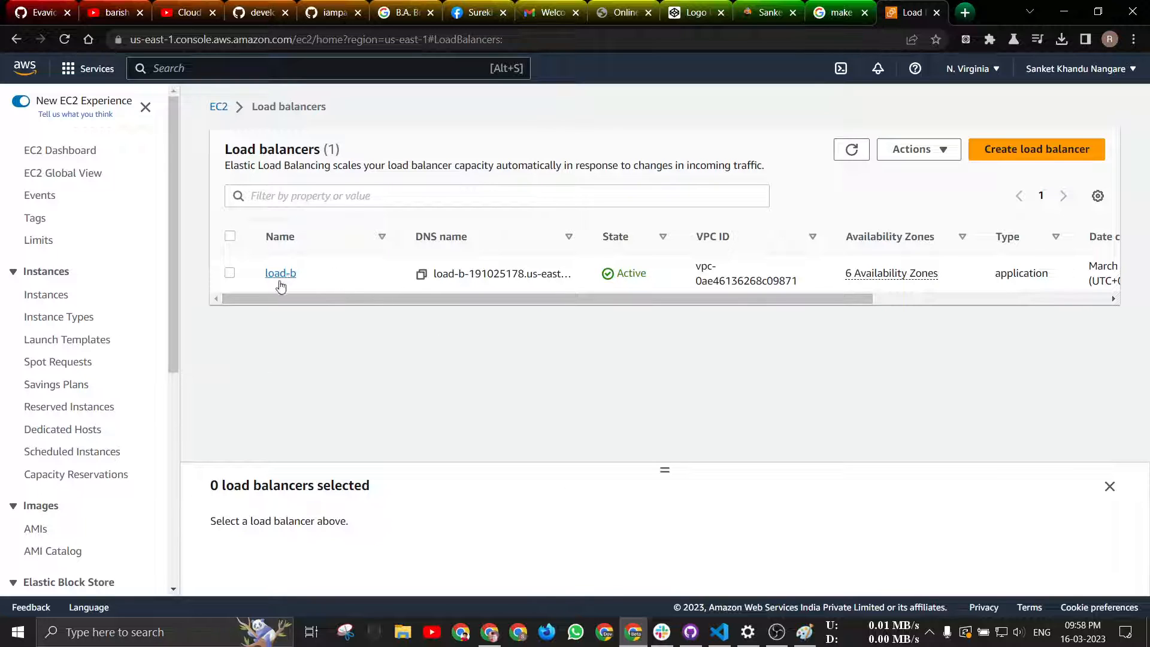
- Open the demo-load-B target group, check its target health and registered targets, and return to the target groups list
scroll(99, 358, "down", 5)
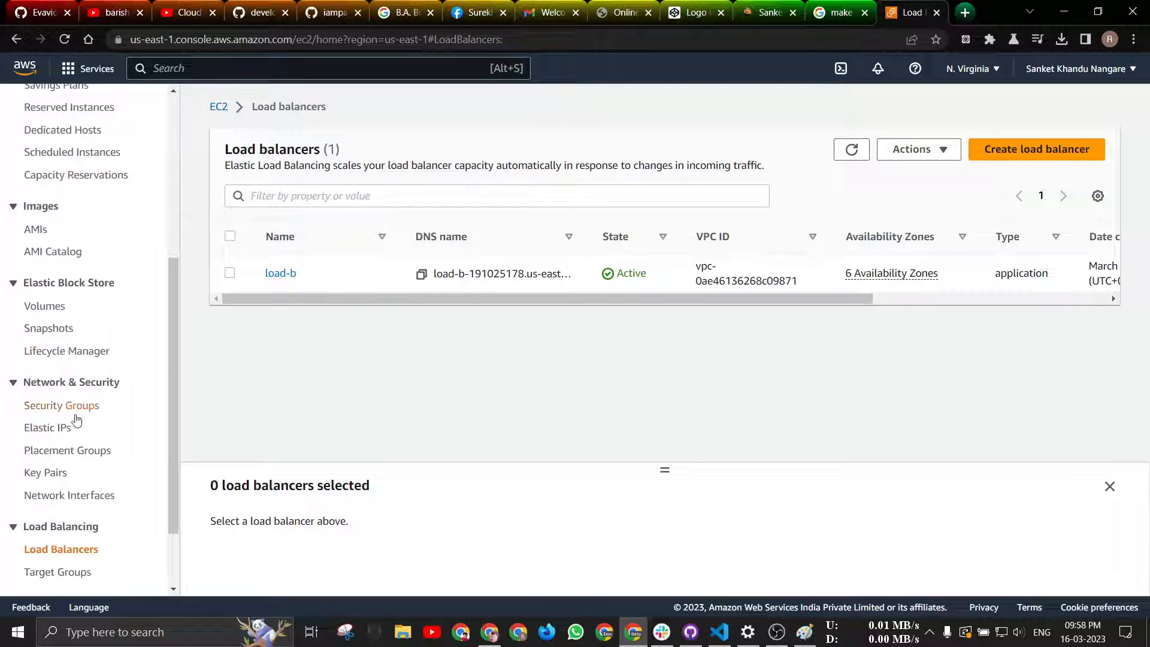
left_click(65, 482)
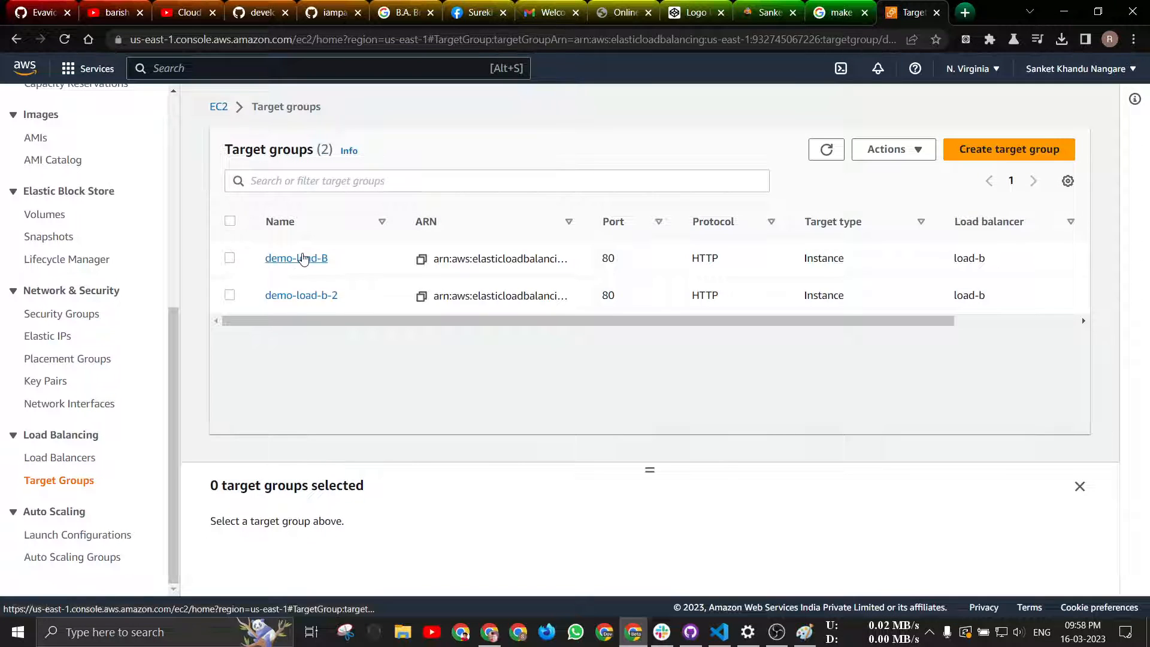
left_click(303, 257)
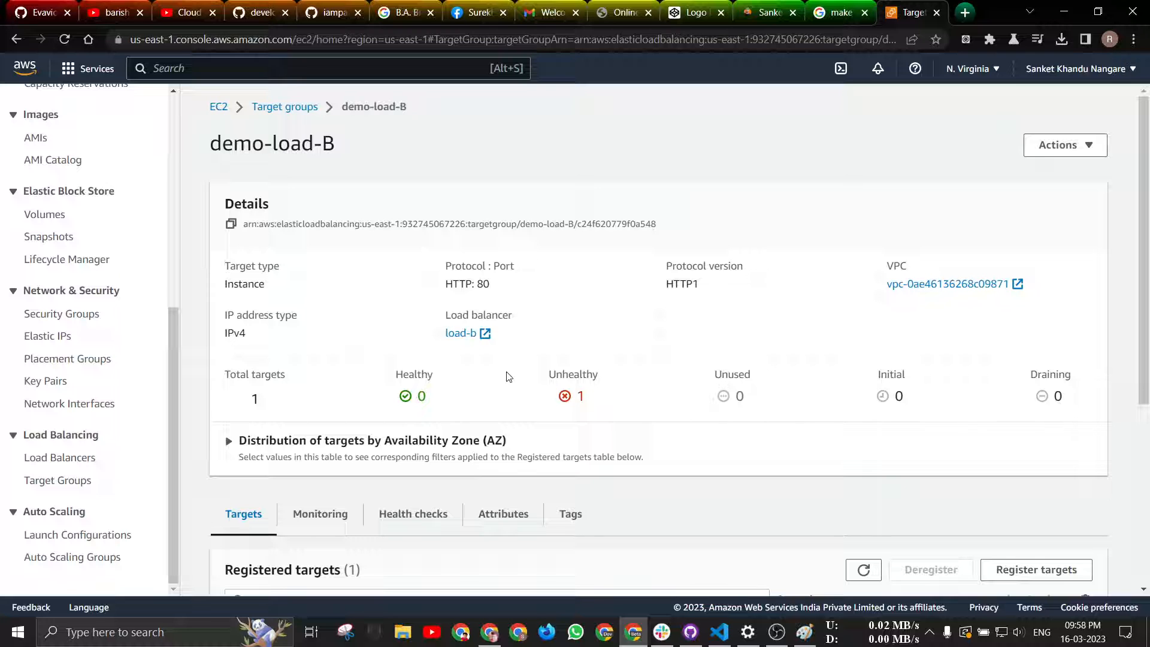
scroll(508, 376, "down", 5)
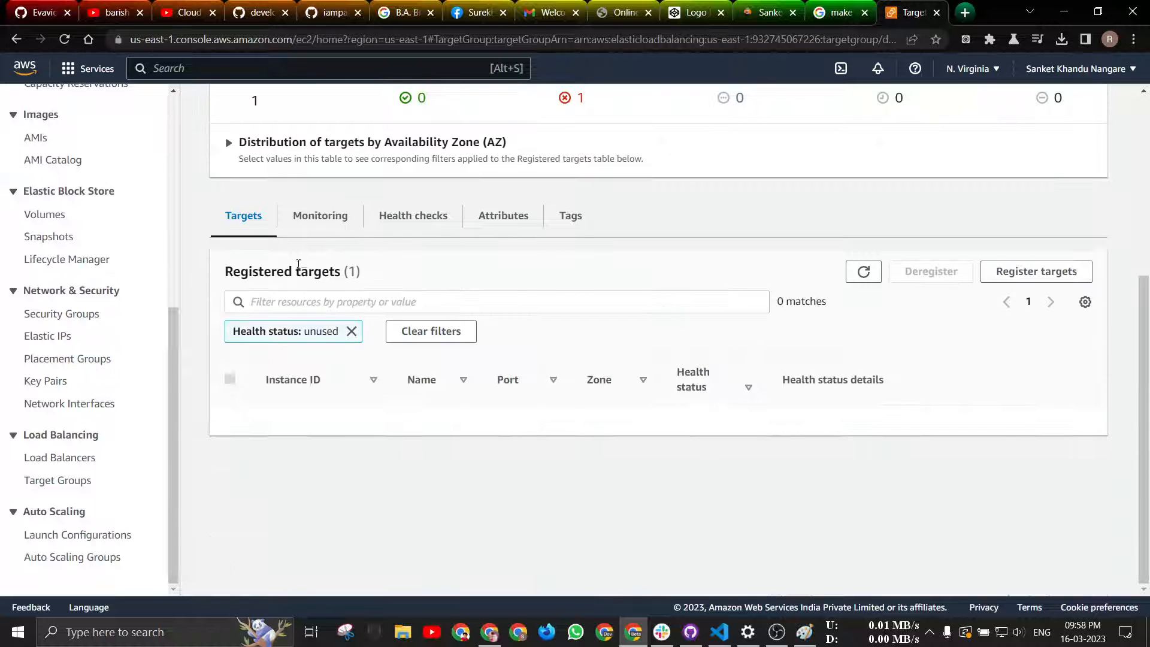
scroll(266, 264, "up", 5)
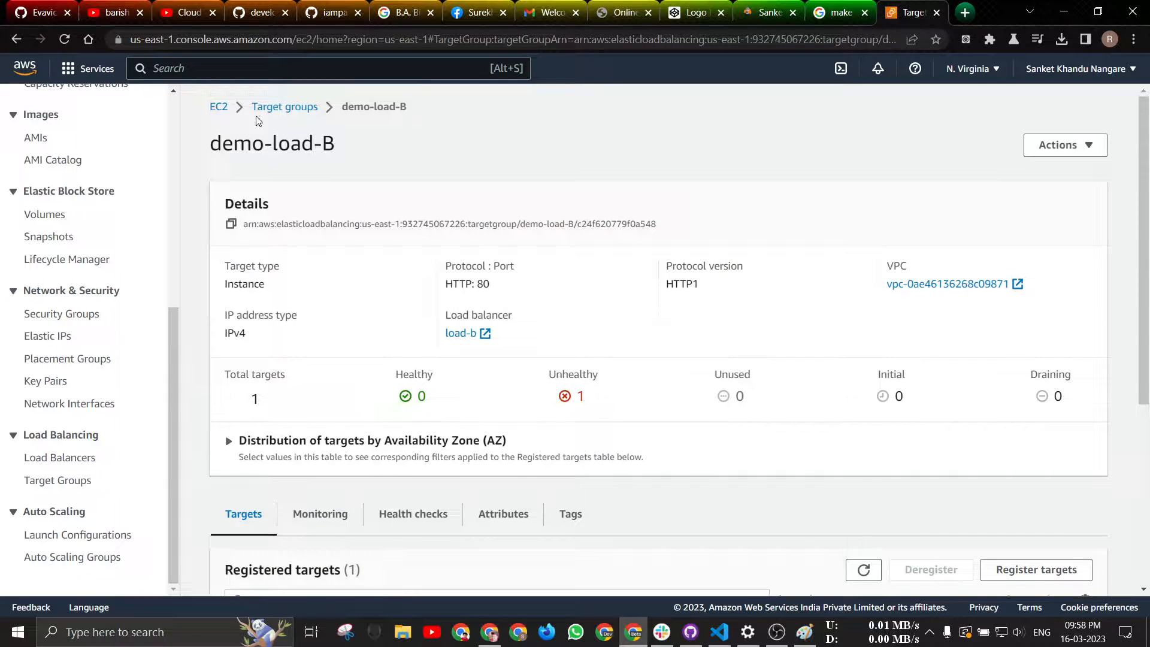
left_click(268, 109)
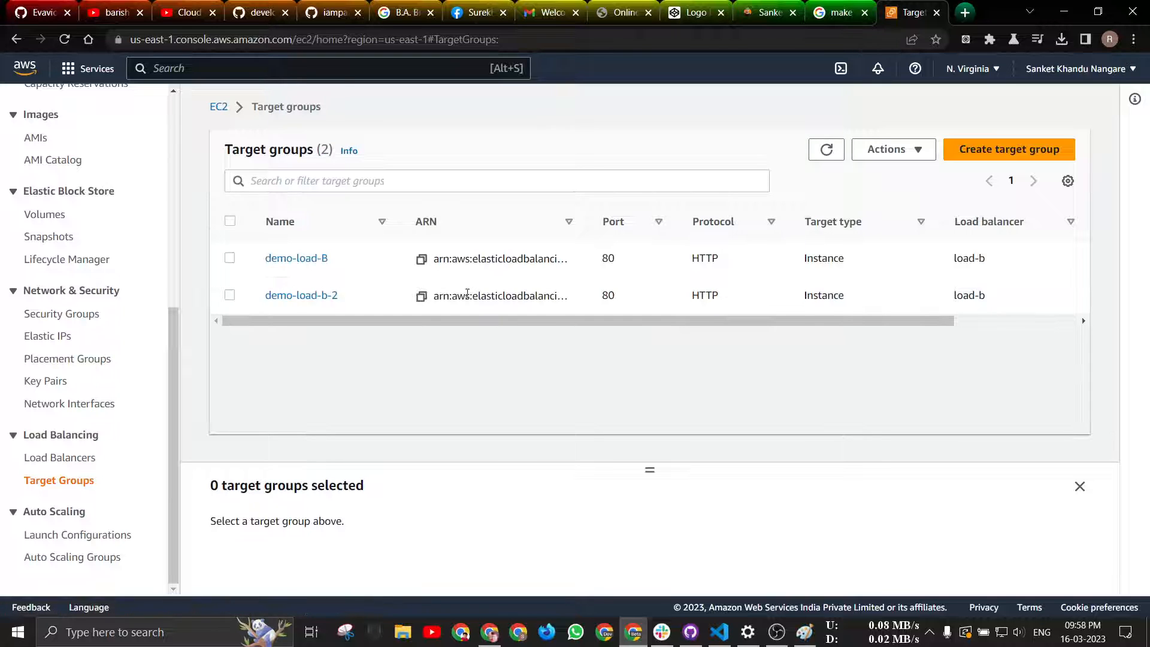
- Return from the target groups to the load balancers list and highlight its heading
scroll(105, 404, "up", 5)
scroll(105, 404, "down", 5)
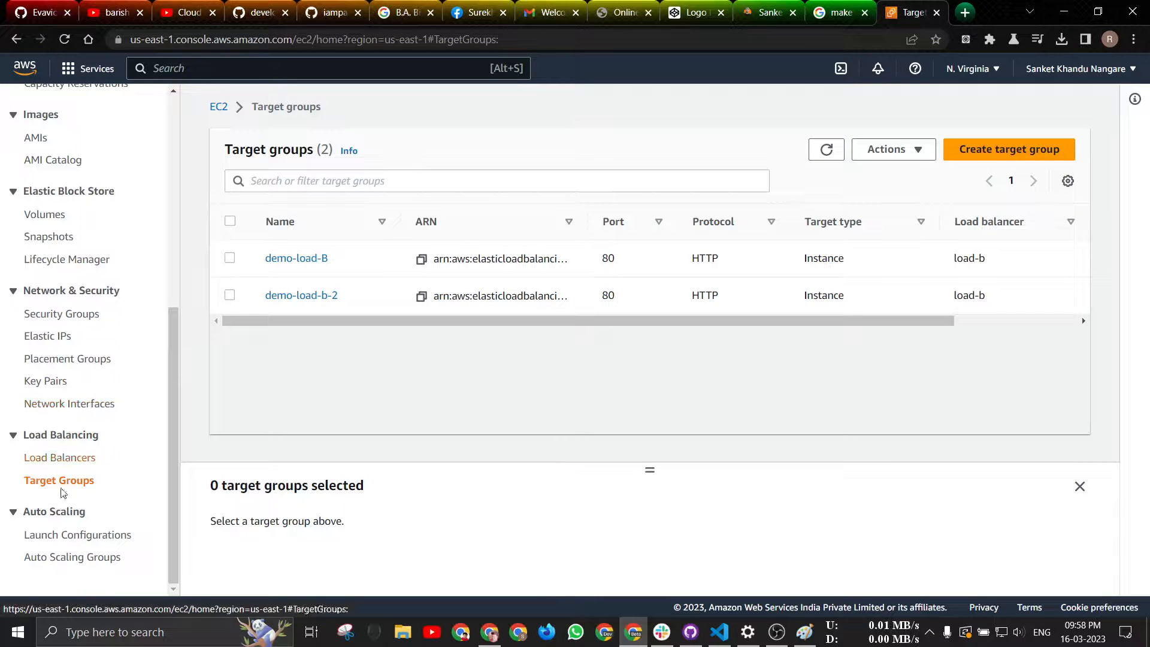
left_click(60, 457)
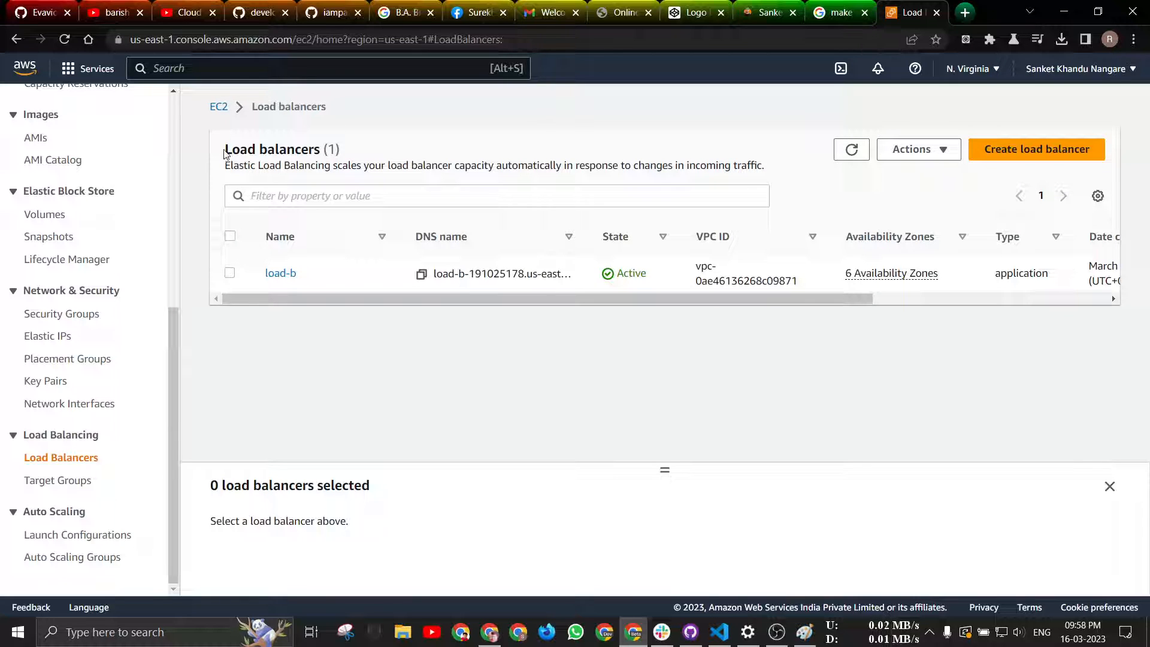
left_click_drag(224, 149, 343, 154)
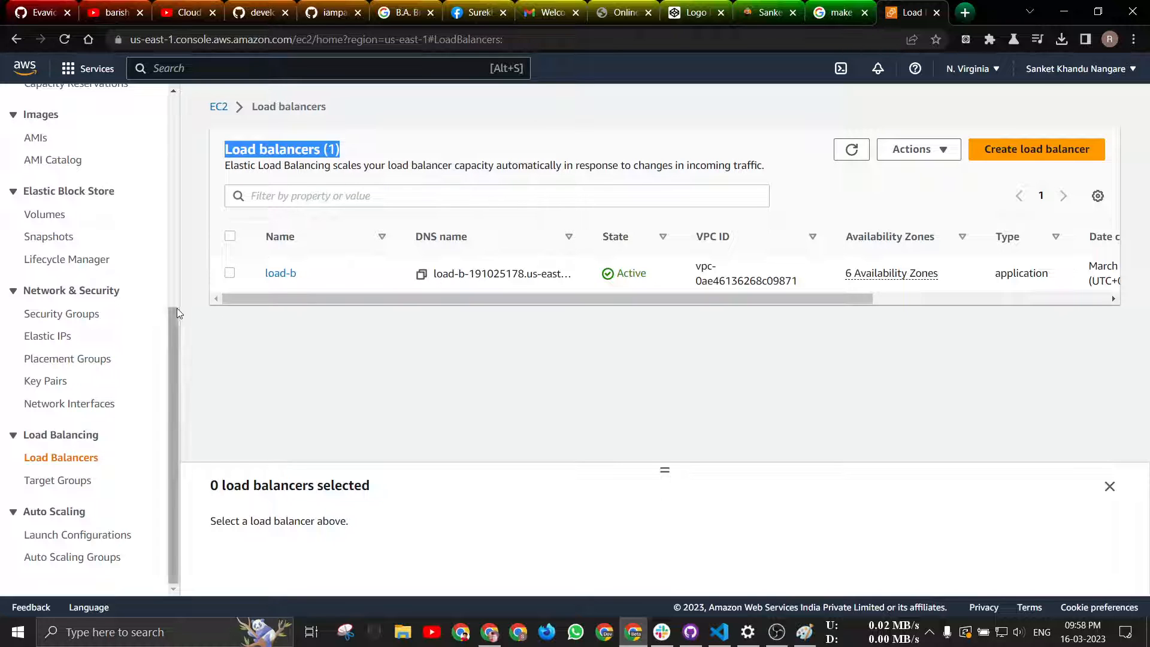
scroll(132, 317, "up", 7)
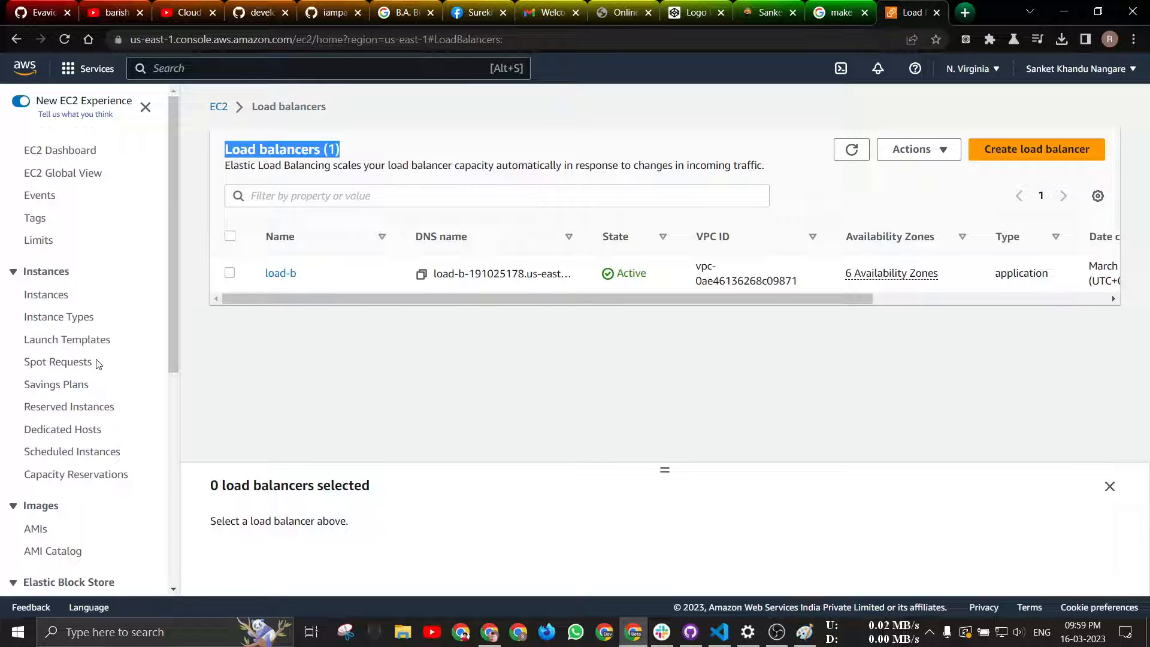
scroll(138, 420, "down", 7)
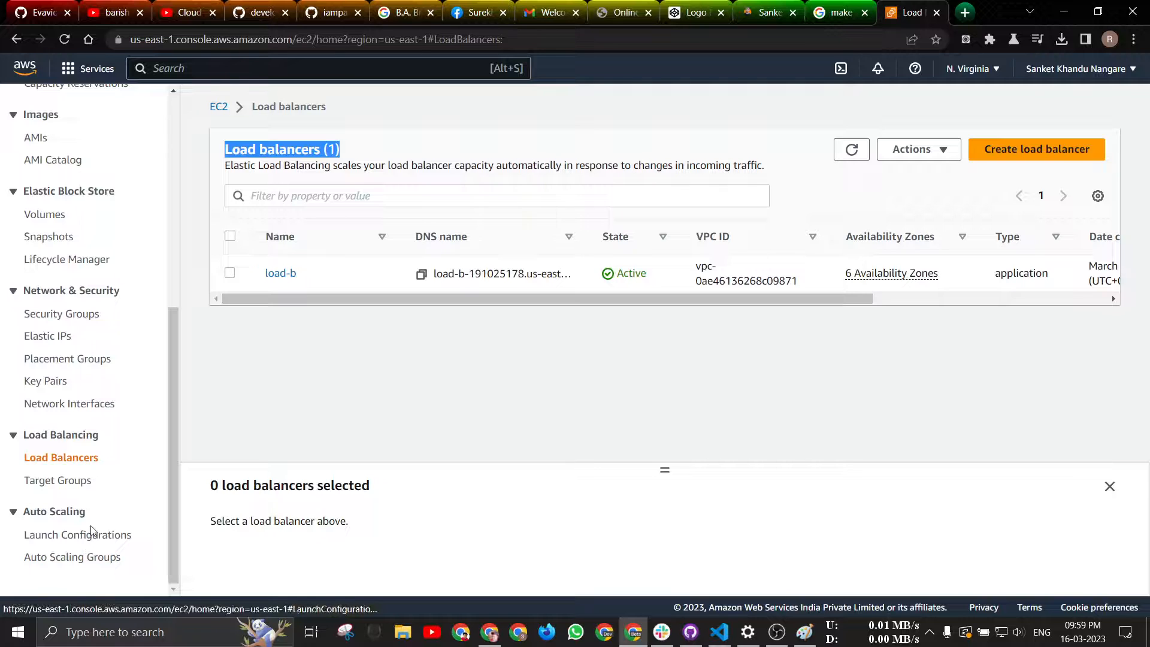
scroll(91, 531, "up", 7)
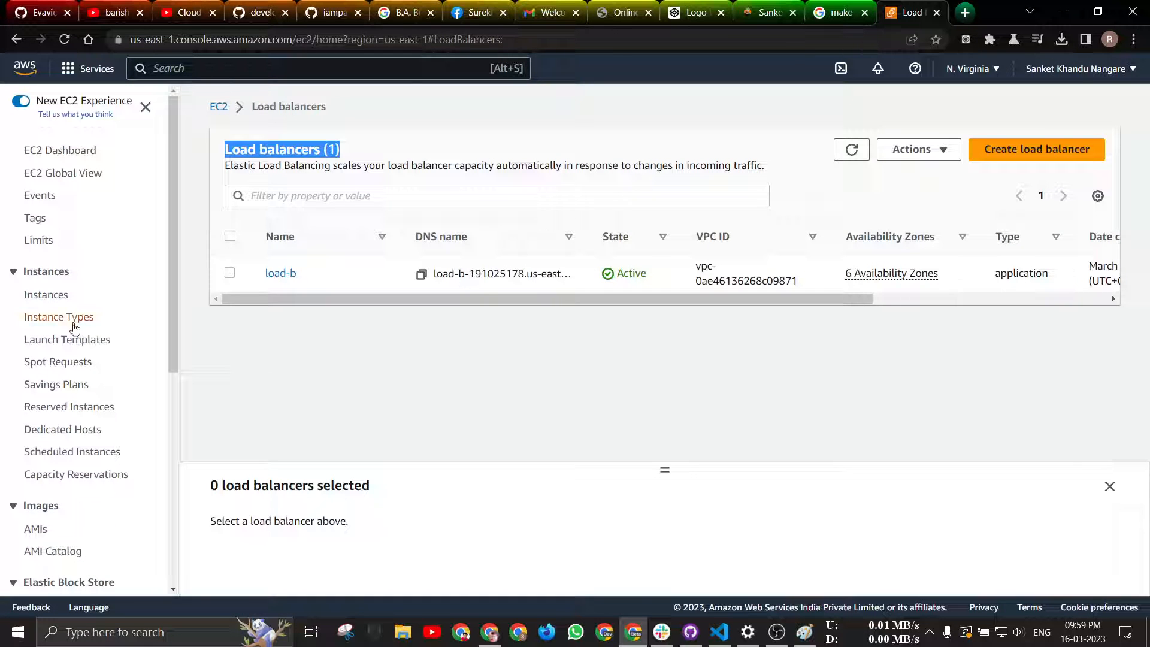
scroll(89, 344, "down", 6)
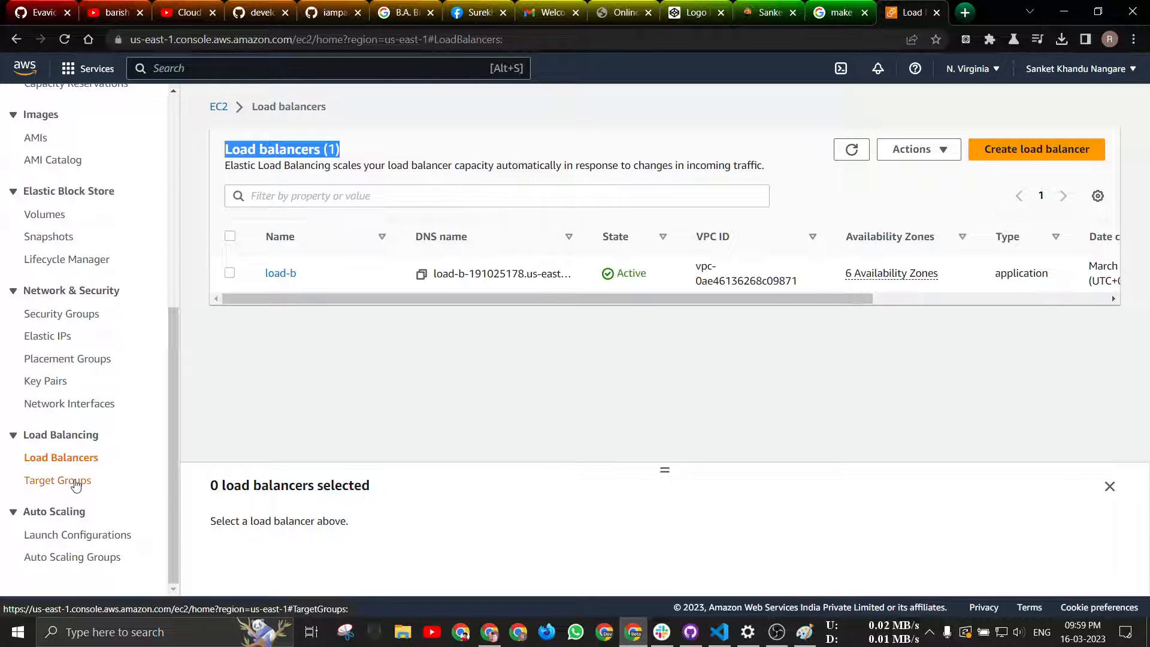
scroll(77, 479, "up", 6)
scroll(111, 430, "down", 6)
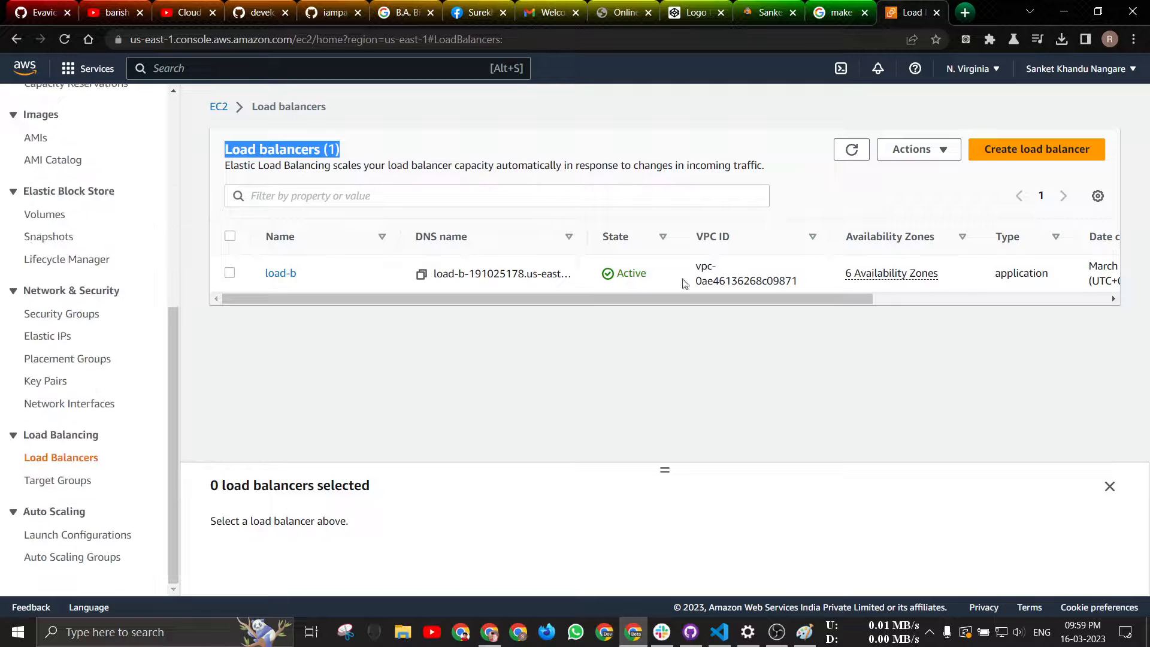
left_click(776, 632)
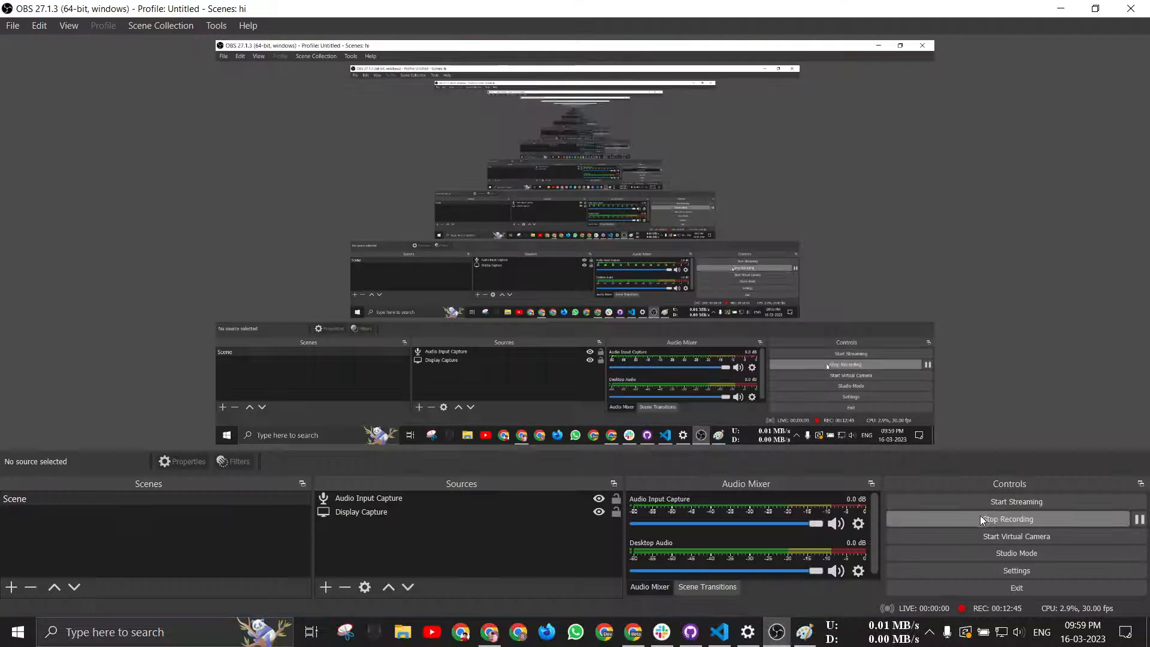